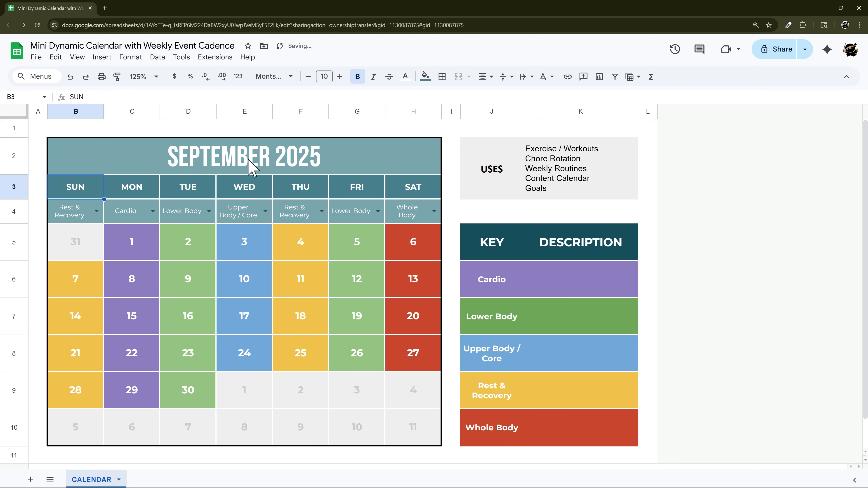
Step: Undo the last two changes to the month title in B2:H2
left_click(249, 160)
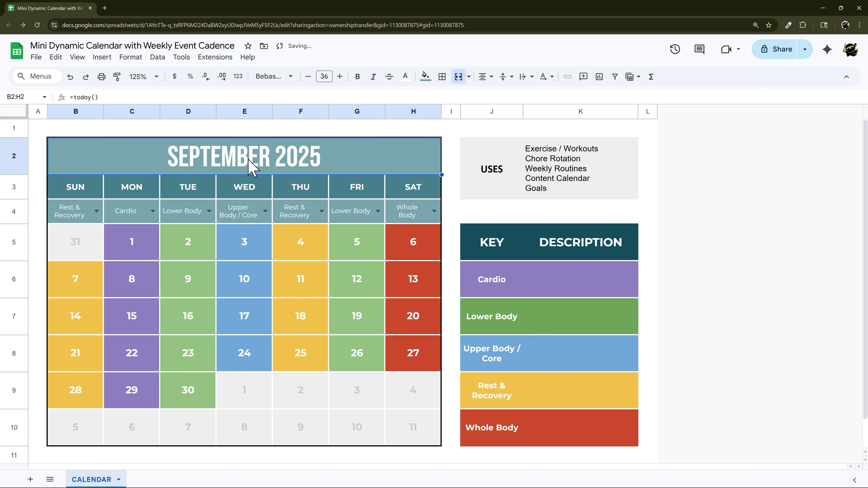
key("ctrl+z")
key("ctrl+z")
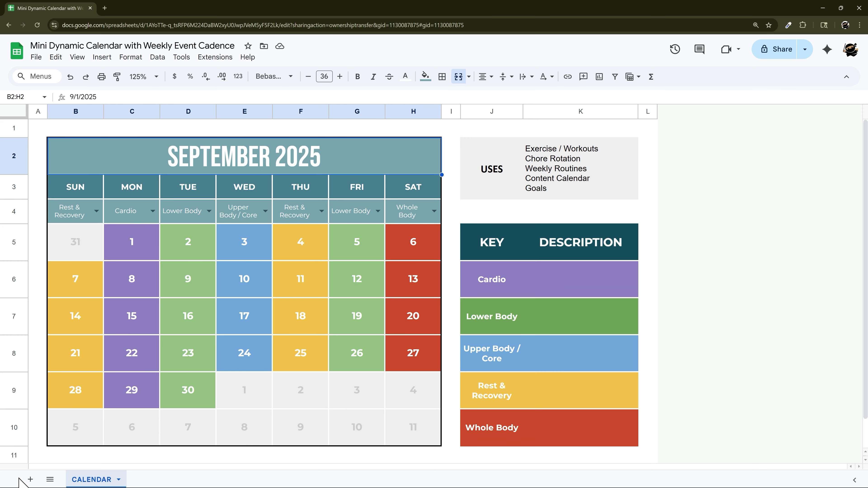
Step: Add a new sheet and rename it CALENDAR (V2)
left_click(30, 479)
left_click(165, 480)
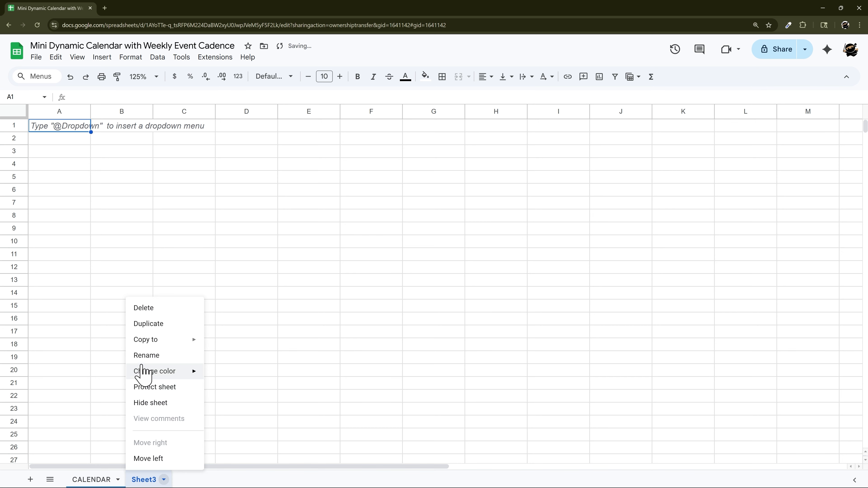
left_click(145, 355)
type("CALENDAR (V2")
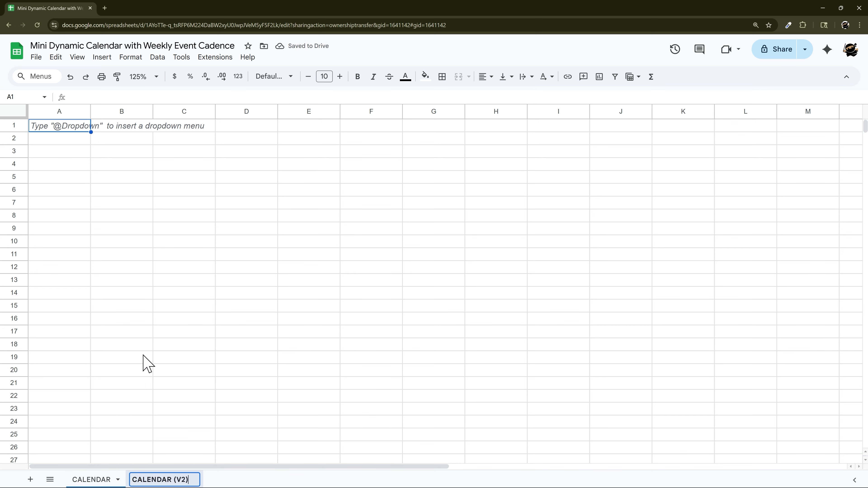
key("Return")
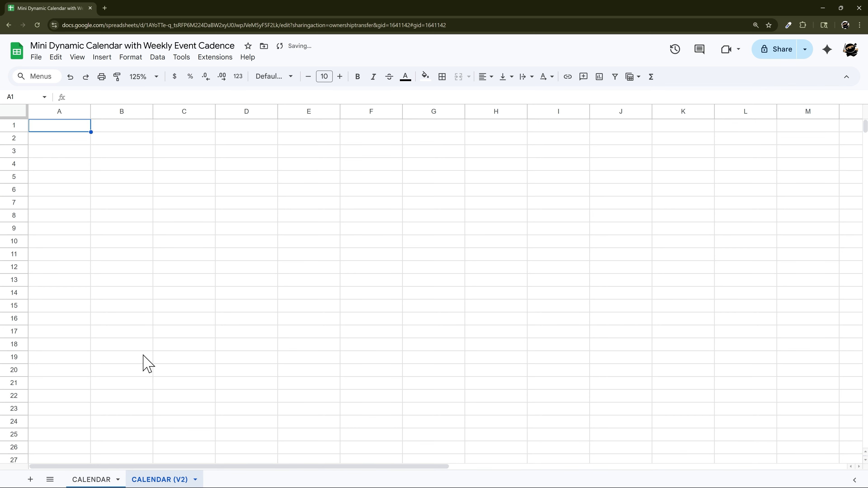
Step: Preview the CALENDAR sheet's print layout with fit-to-width scaling and narrow margins, leave without printing, and review the USES block
left_click(106, 479)
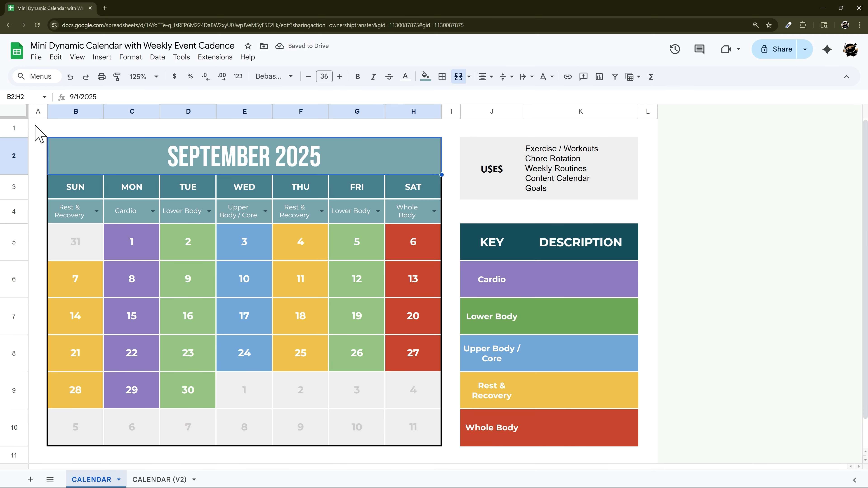
left_click(36, 57)
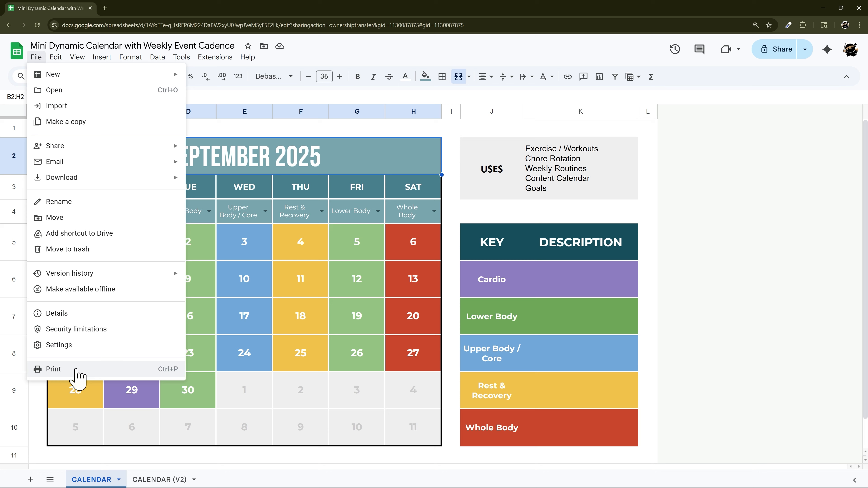
left_click(66, 372)
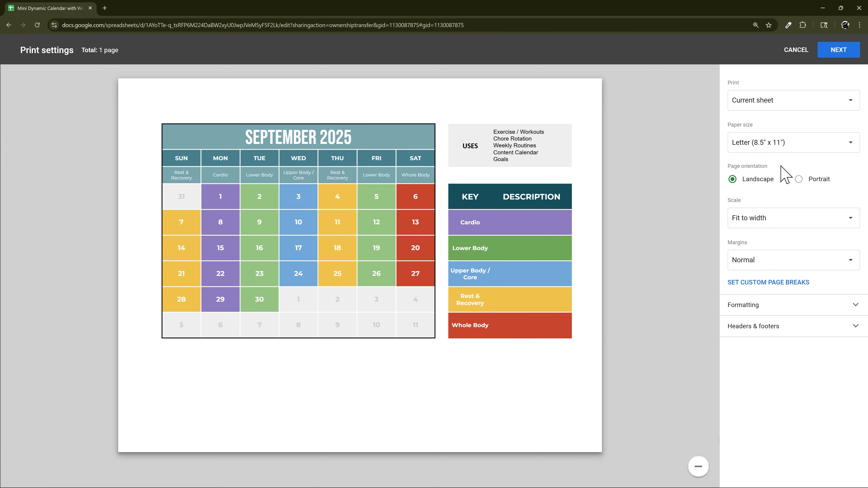
left_click(752, 223)
left_click(764, 223)
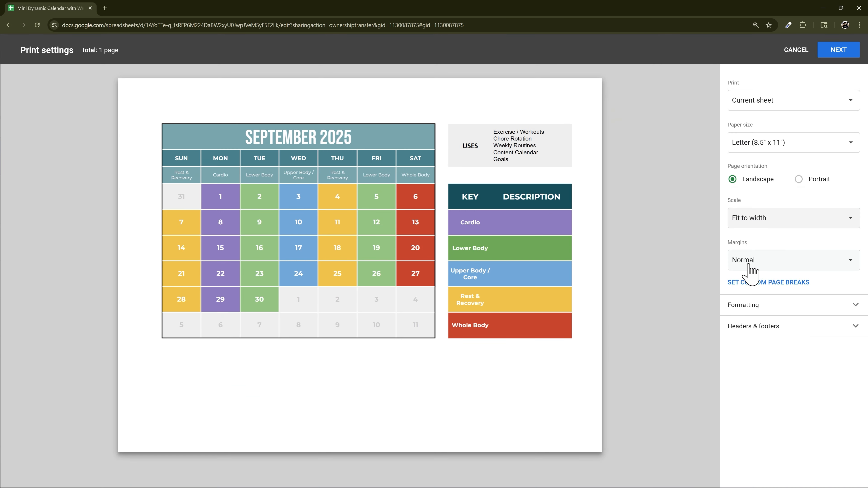
left_click(754, 266)
left_click(758, 275)
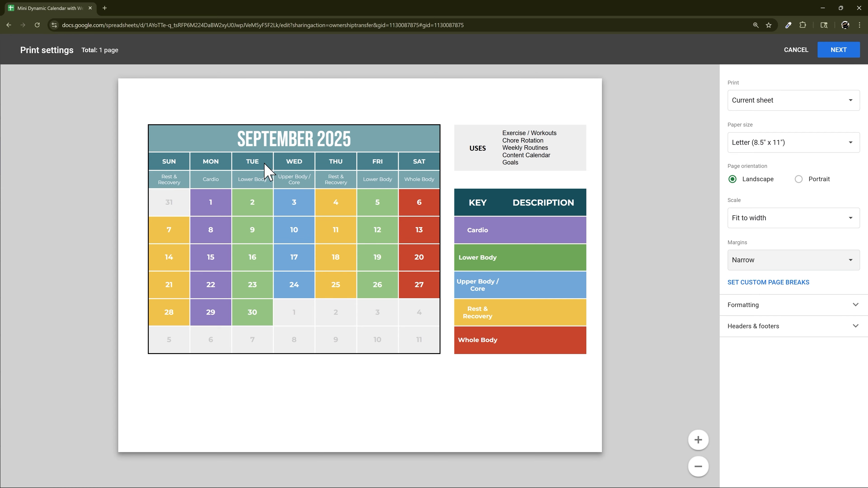
left_click(796, 49)
left_click_drag(471, 158, 601, 171)
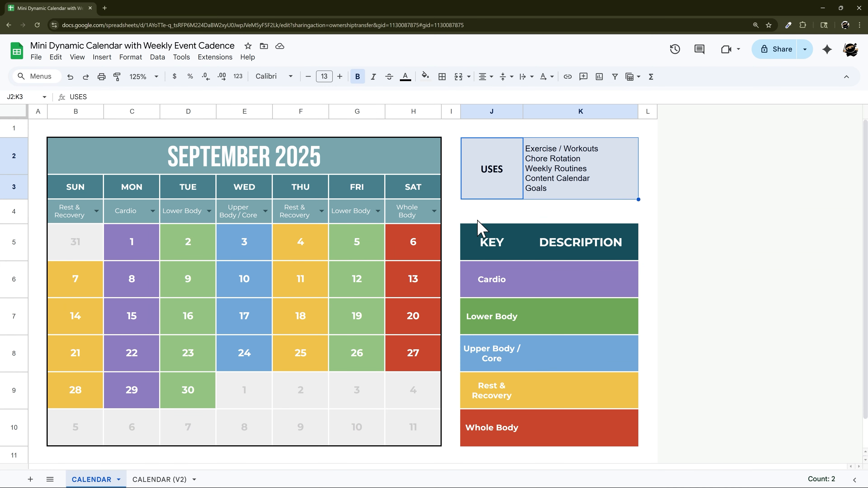
Step: On the CALENDAR (V2) sheet, set the width of column A to 30 pixels
left_click(157, 479)
left_click(58, 110)
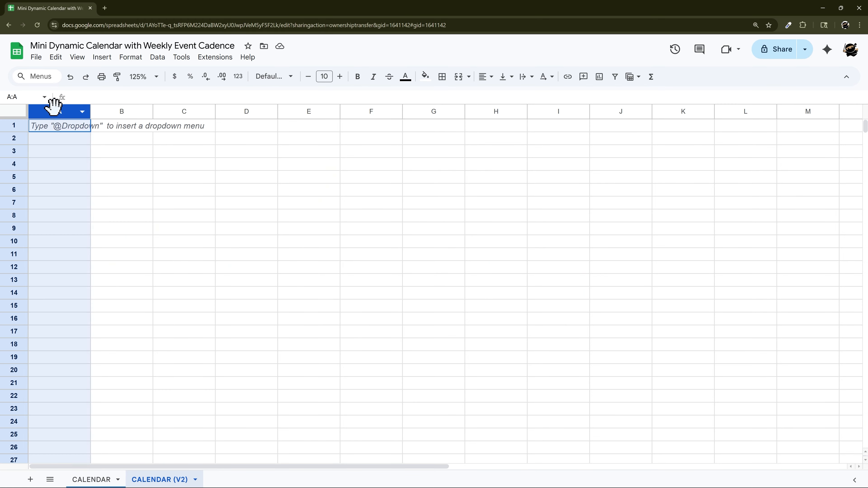
right_click(54, 110)
left_click(99, 268)
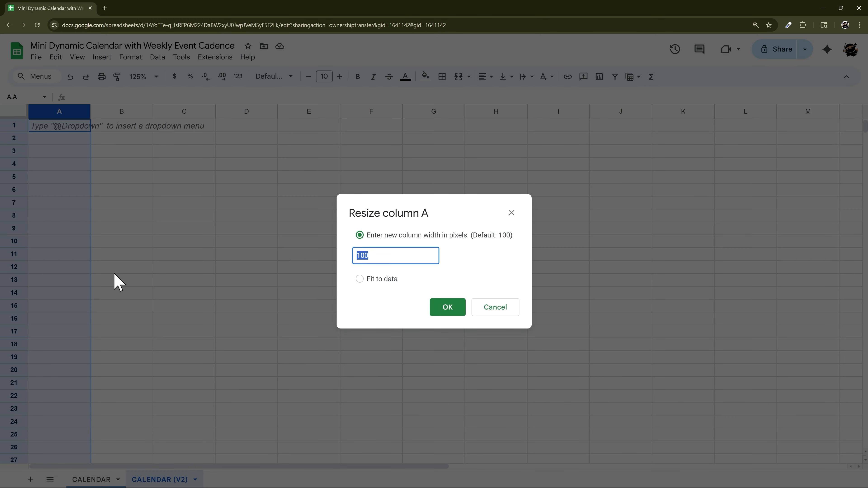
type("30")
key("Return")
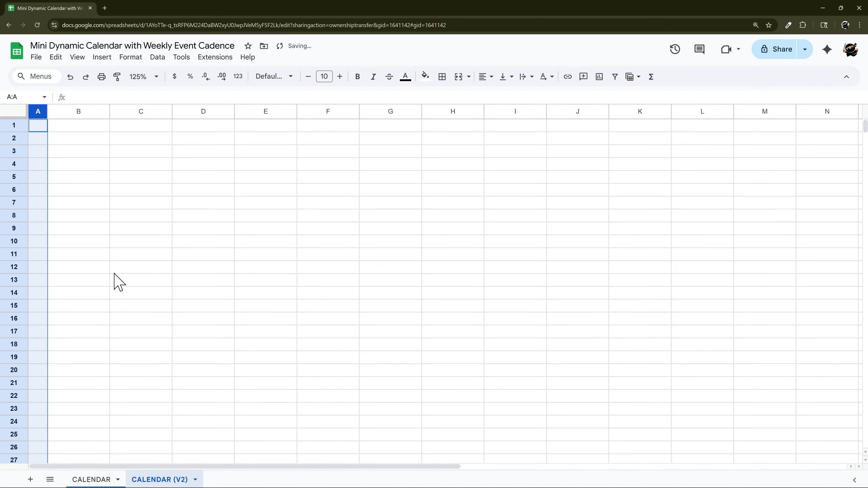
Step: Set the height of row 1 to 30 pixels
left_click(14, 125)
right_click(14, 125)
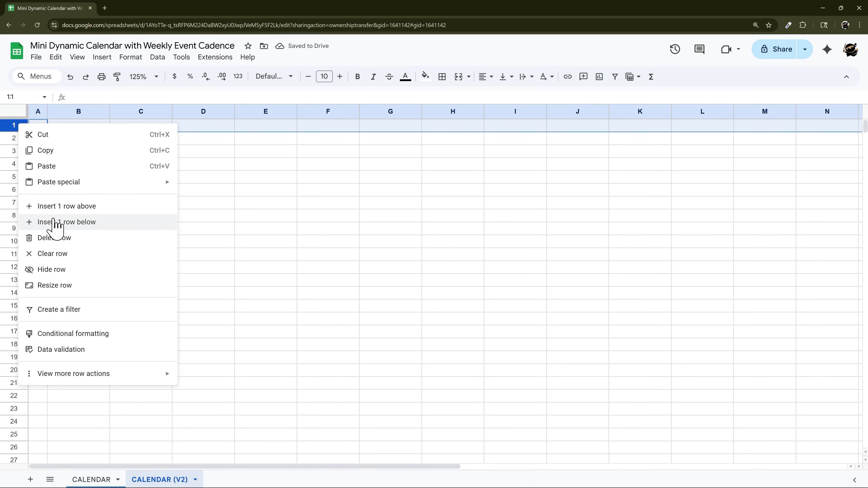
left_click(55, 286)
left_click(415, 255)
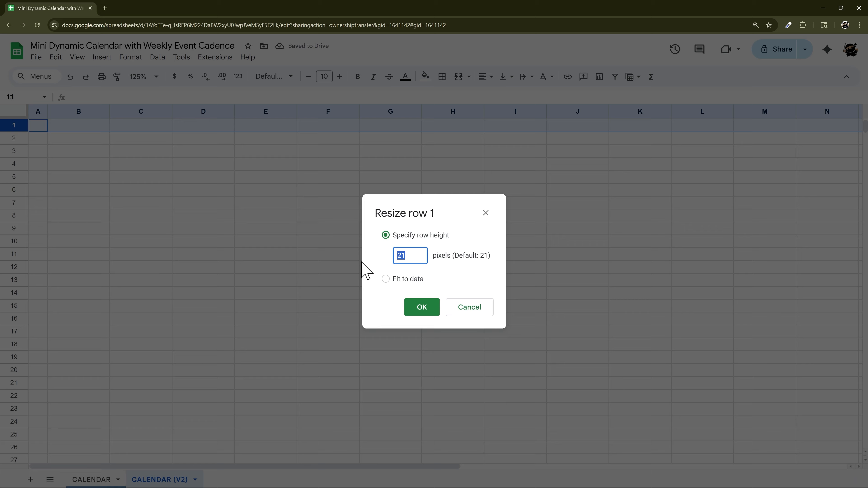
type("30")
key("Return")
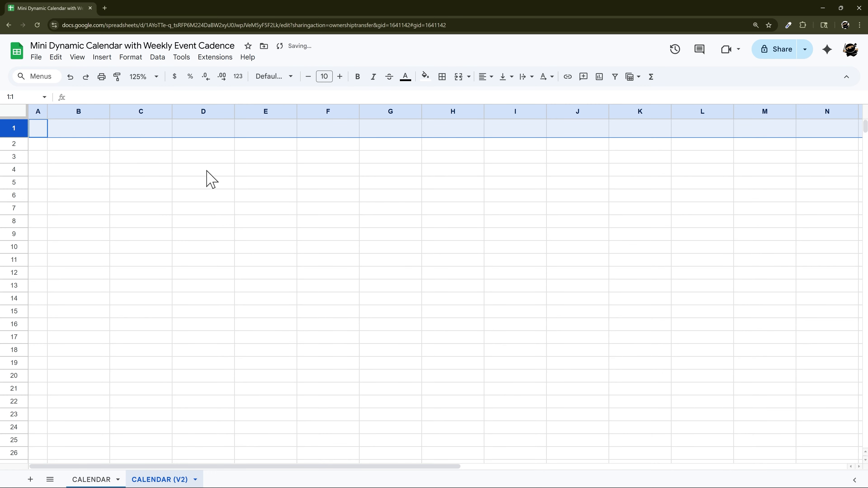
Step: Enter the date 9/1/2025 in cell B2
left_click(70, 148)
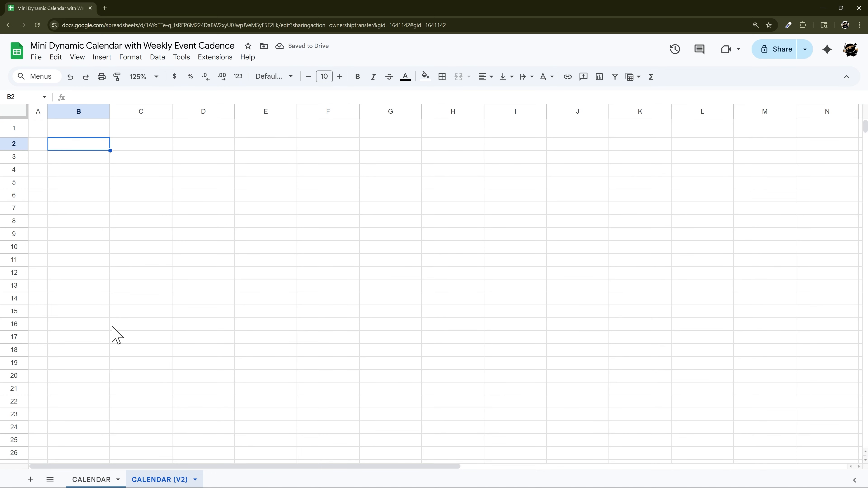
type("9/1/2025")
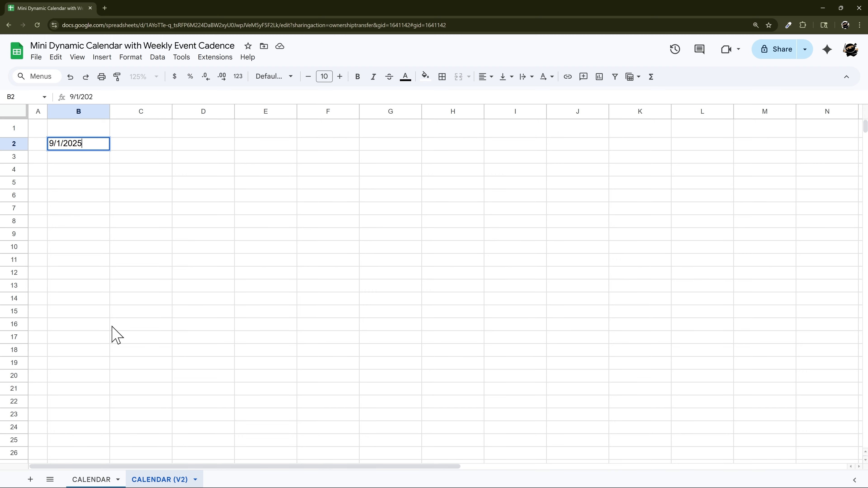
key("Return")
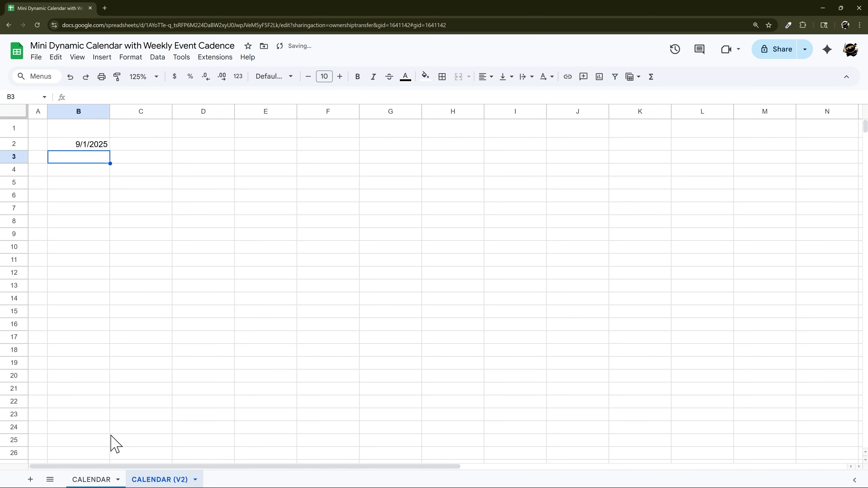
Step: Following the CALENDAR sheet's header row, fill B3:H3 of CALENDAR (V2) with the weekday abbreviations SUN through SAT
left_click(97, 477)
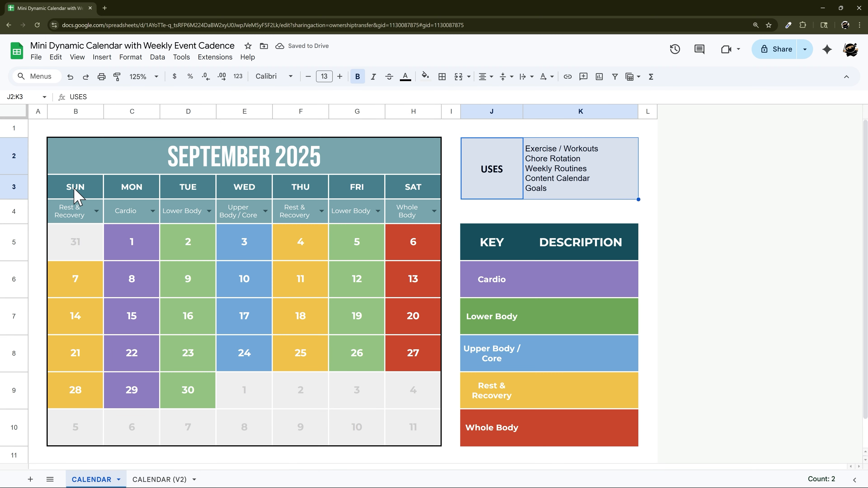
left_click_drag(76, 194, 411, 196)
left_click(160, 479)
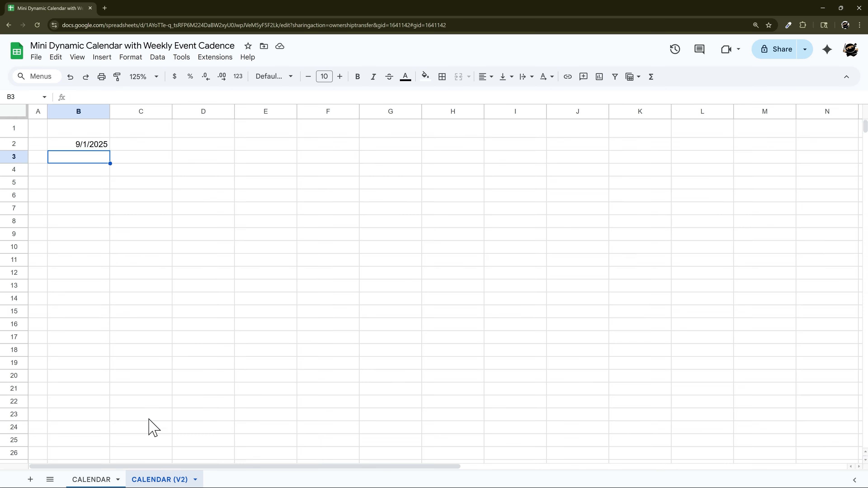
type("SUN")
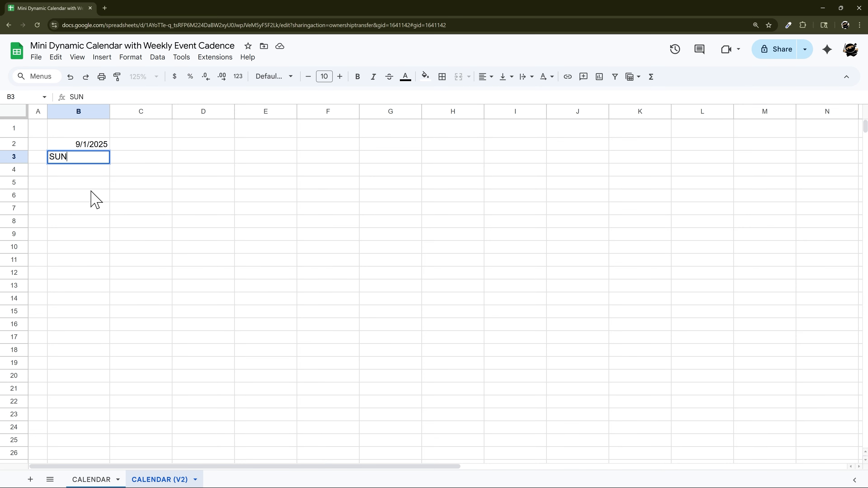
key("Tab")
type("MON")
key("Tab")
type("TUE")
key("Return")
mouse_move(78, 158)
left_mouse_down()
mouse_move(190, 161)
mouse_move(388, 145)
mouse_move(460, 161)
mouse_move(83, 171)
left_mouse_up()
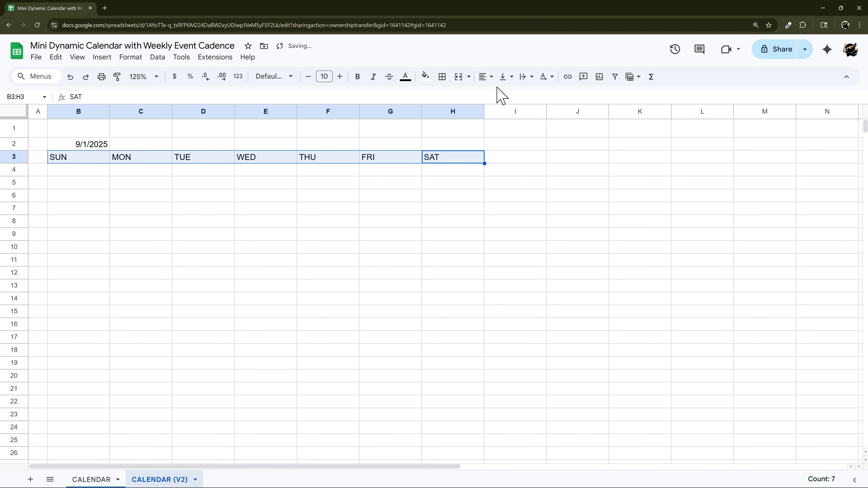
Step: Center the weekday headers in B3:H3 horizontally and vertically
left_click(487, 77)
left_click(500, 93)
left_click(505, 77)
left_click(515, 96)
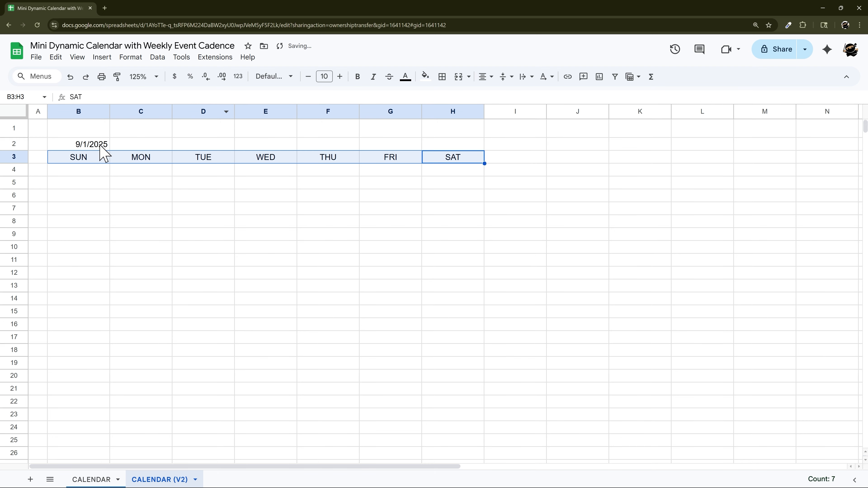
Step: Merge B2:H2 and center the date horizontally and vertically across the merged cell
left_click_drag(100, 146, 438, 146)
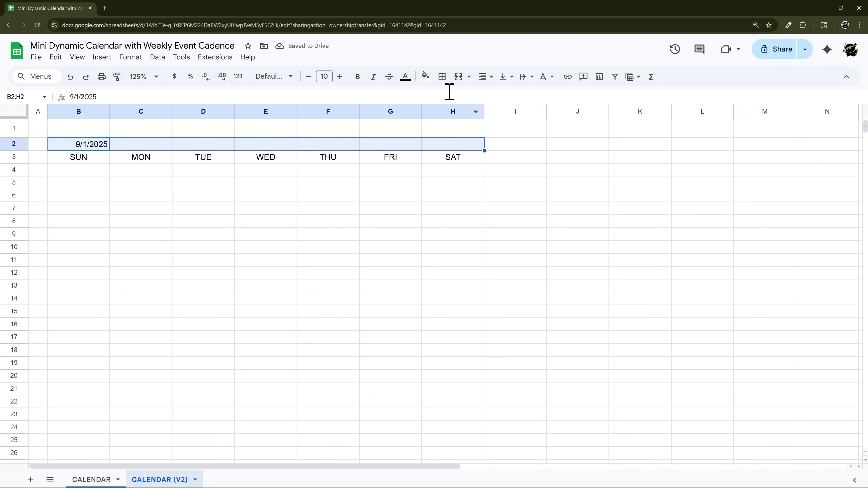
left_click(461, 86)
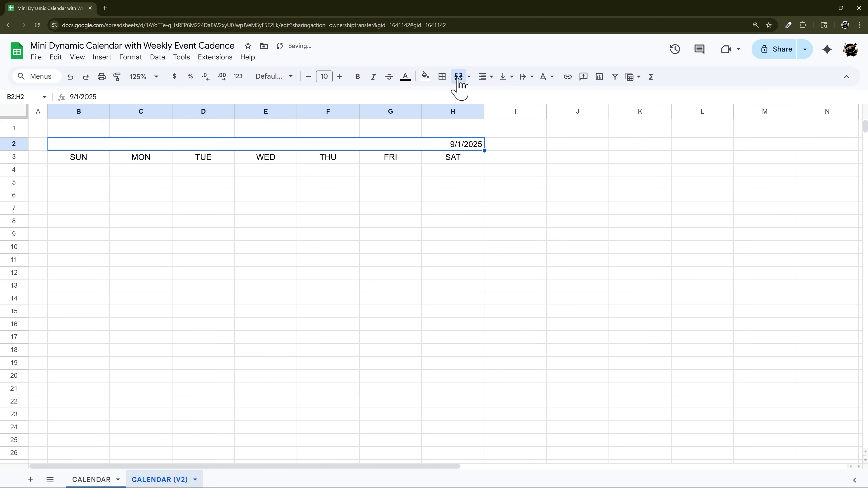
left_click(485, 76)
left_click(498, 93)
left_click(505, 77)
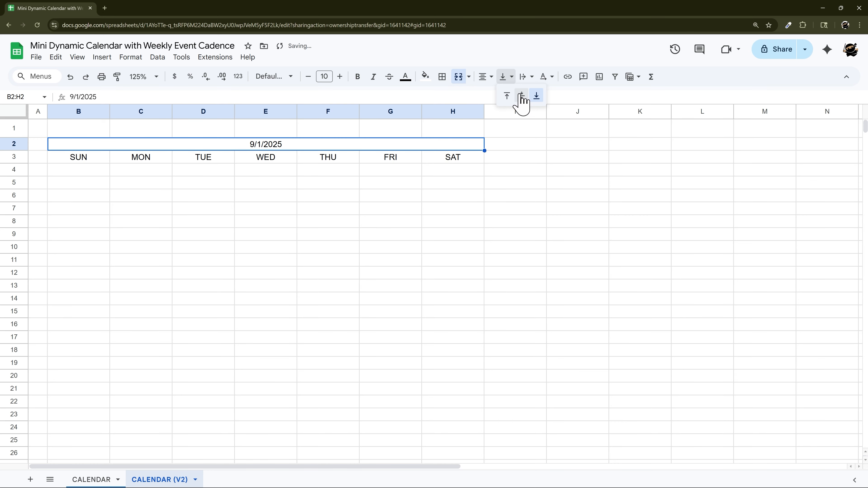
left_click(521, 96)
Step: On the CALENDAR sheet, clear Monday's activity in C4 and choose Cardio again from its dropdown
left_click(93, 479)
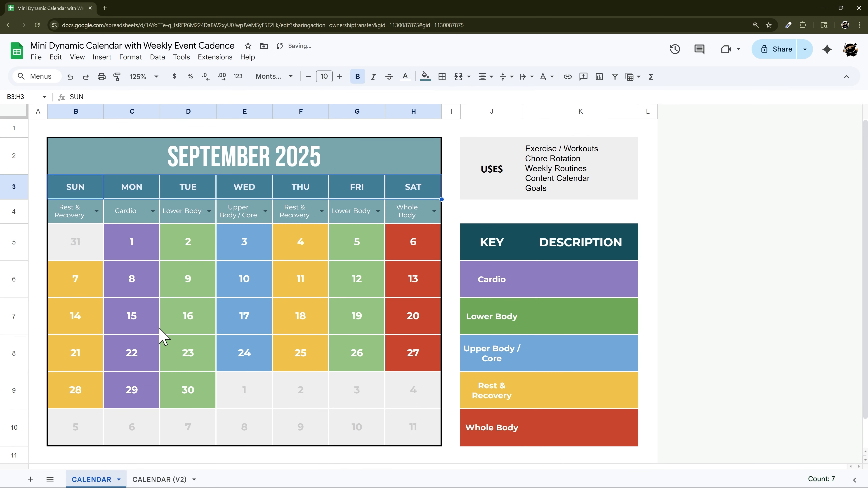
left_click(96, 211)
left_click(150, 222)
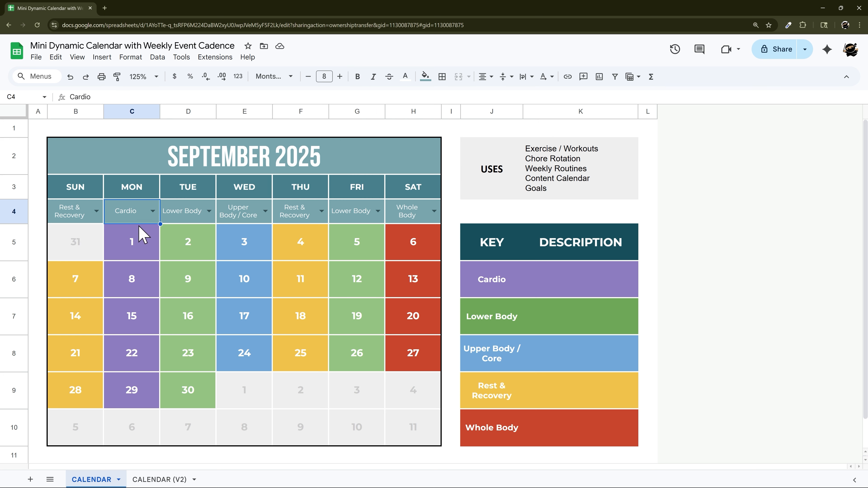
key("Delete")
left_click(152, 211)
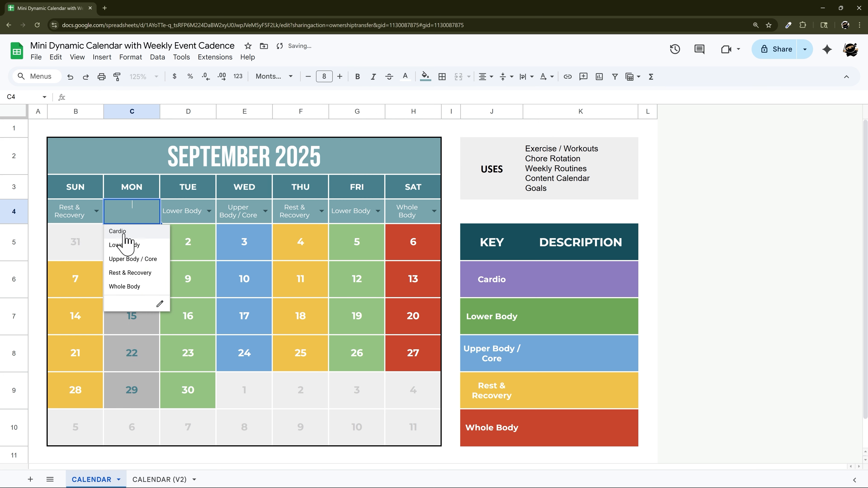
left_click(127, 234)
Step: Examine the KEY and DESCRIPTION table in J5:K10 and return to the CALENDAR (V2) sheet
left_click_drag(485, 246, 584, 427)
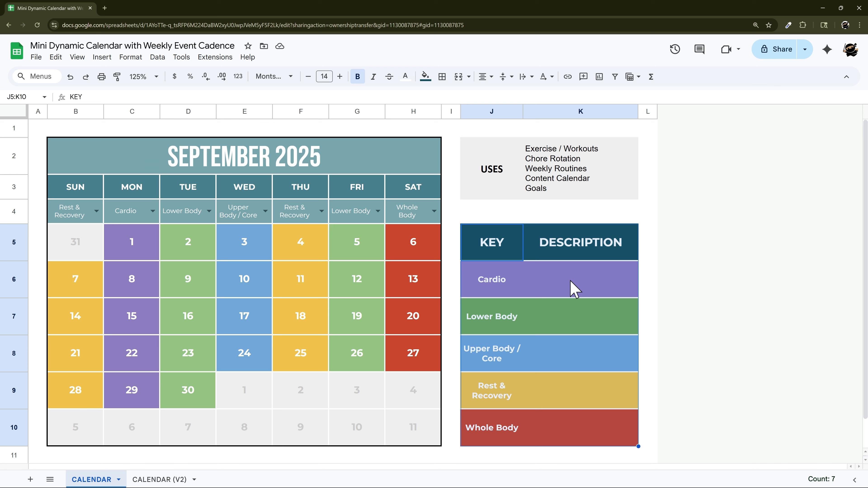
left_click_drag(570, 287, 567, 417)
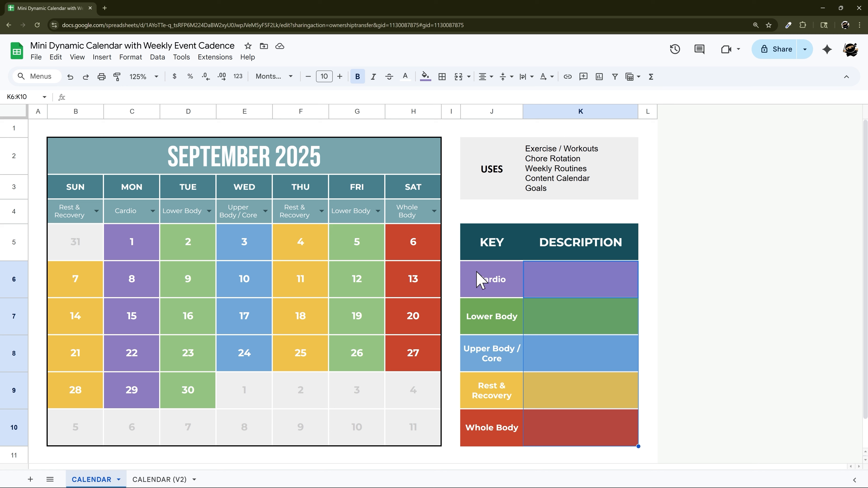
left_click_drag(500, 289, 492, 424)
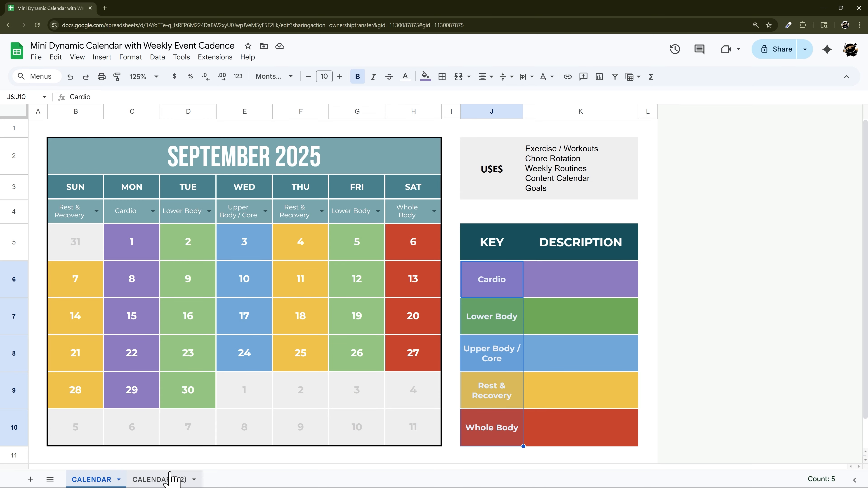
left_click(170, 479)
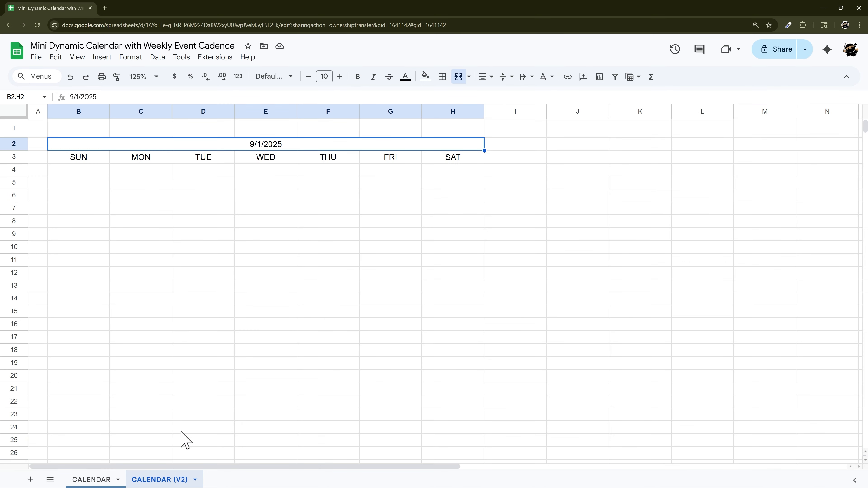
Step: Copy the categories in J6:J10 of the CALENDAR sheet, paste only their values at J6 of CALENDAR (V2), and widen column J to fit
left_click(107, 480)
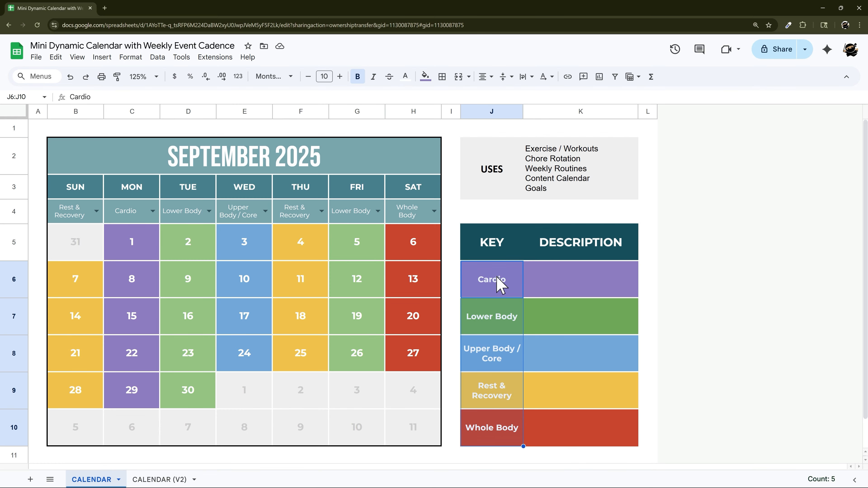
left_click_drag(500, 285, 478, 444)
key("ctrl+c")
left_click(140, 479)
right_click(568, 203)
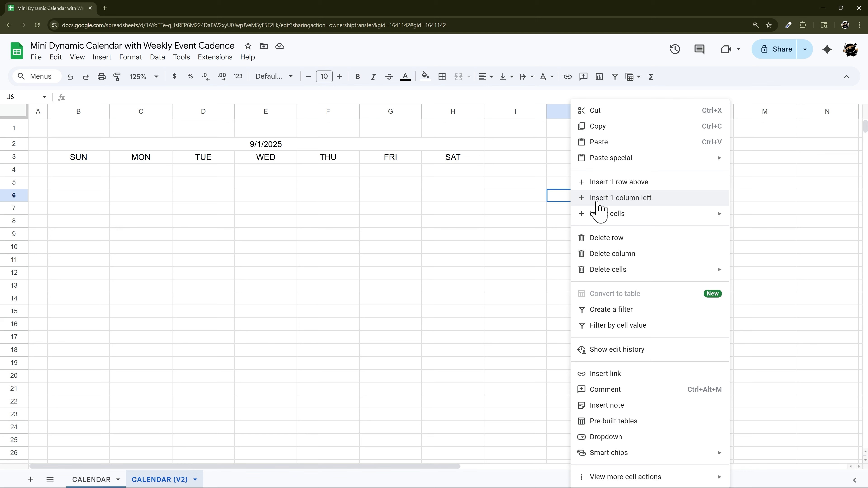
mouse_move(632, 161)
left_click(754, 162)
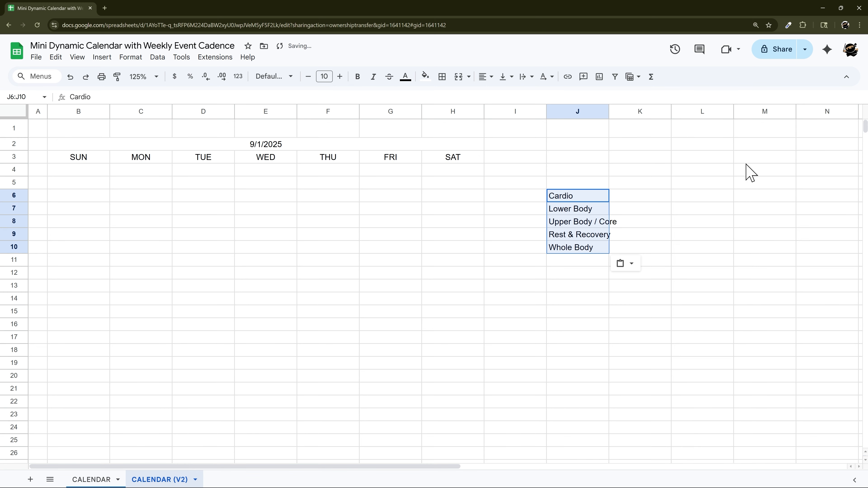
left_click_drag(611, 115, 629, 115)
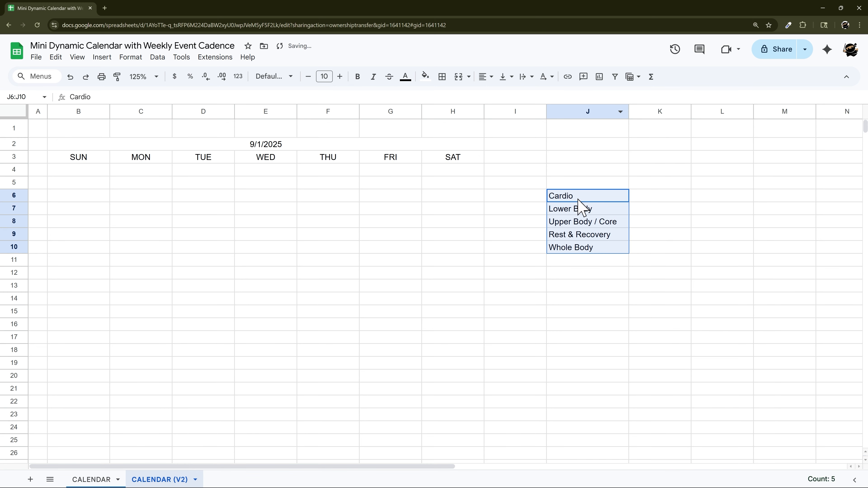
Step: Add dropdowns to the weekday activity cells B4:H4 that take their options from the range J6:J10
left_click_drag(90, 170, 436, 172)
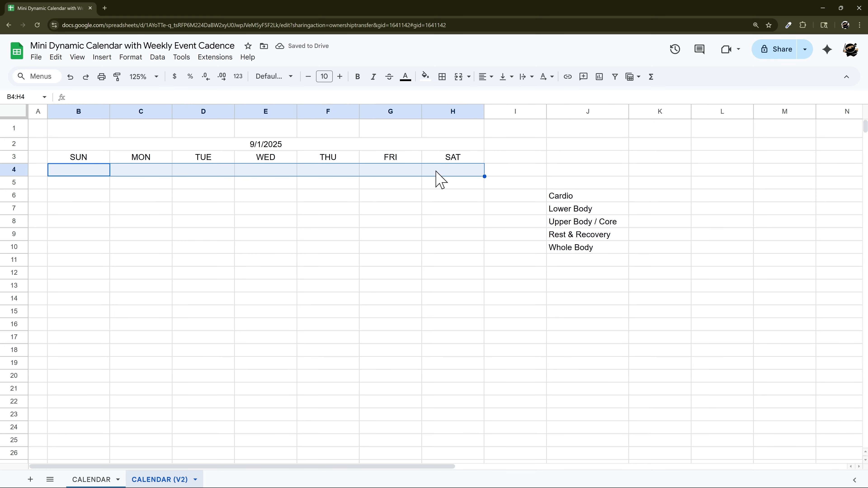
right_click(437, 173)
left_click(458, 437)
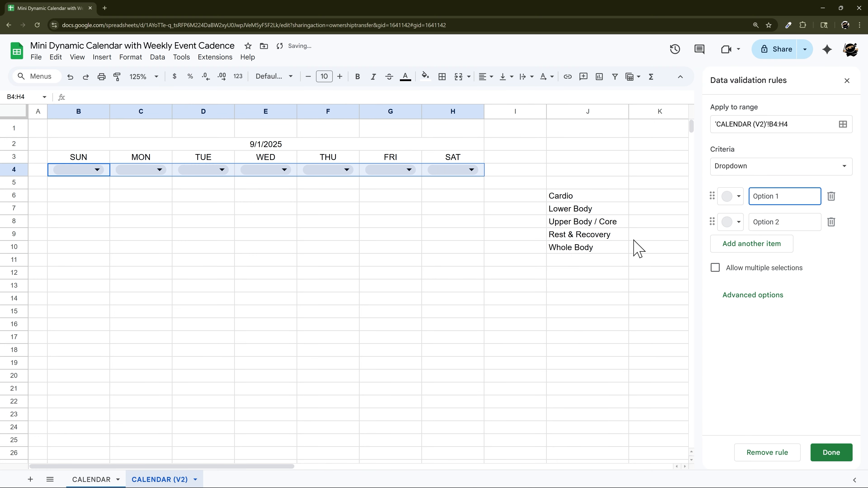
left_click(755, 169)
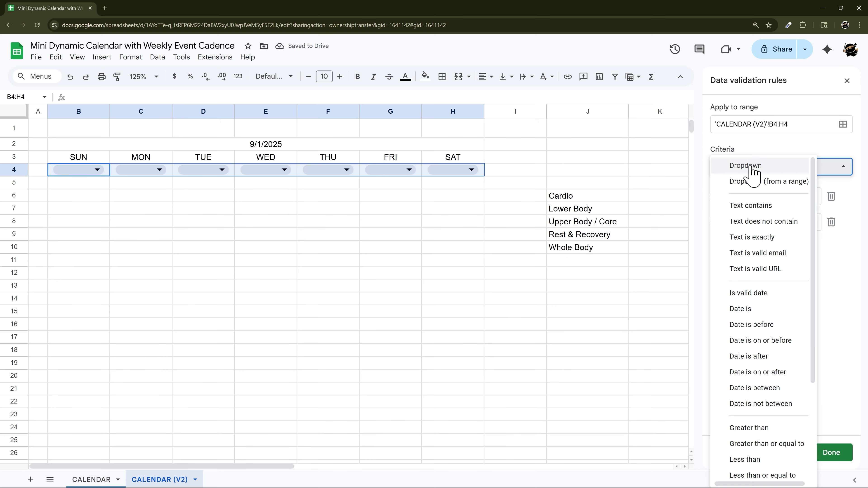
left_click(751, 181)
left_click(842, 197)
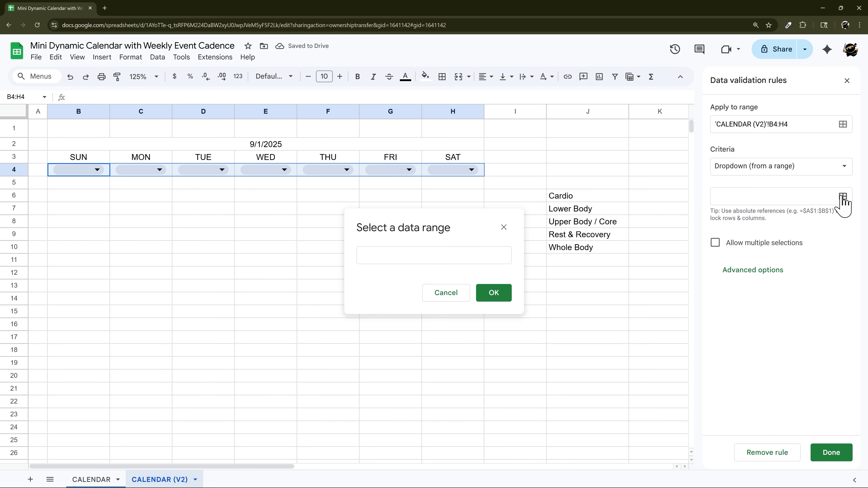
left_click_drag(577, 200, 579, 248)
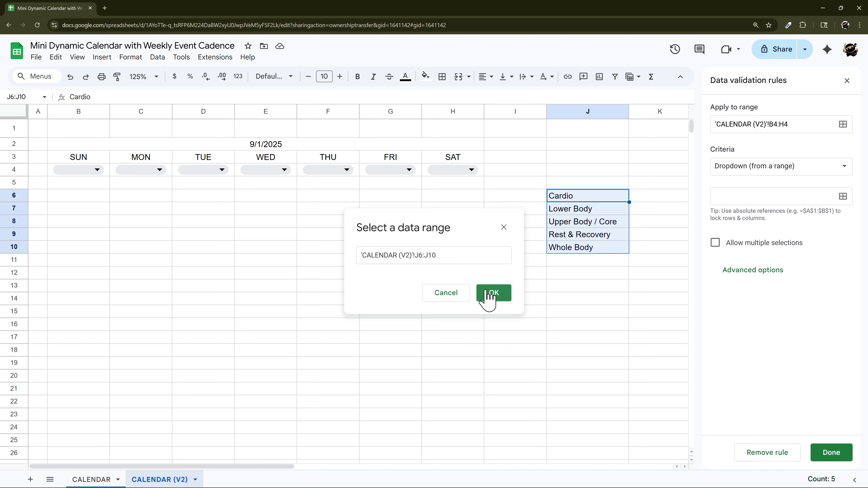
left_click(492, 299)
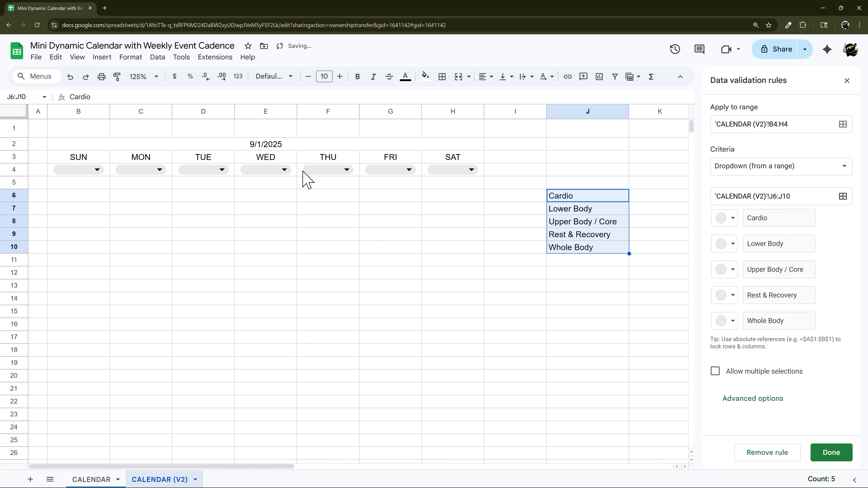
Step: Set the display style of the B4:H4 dropdowns to Arrow and save the validation rule
left_click(743, 405)
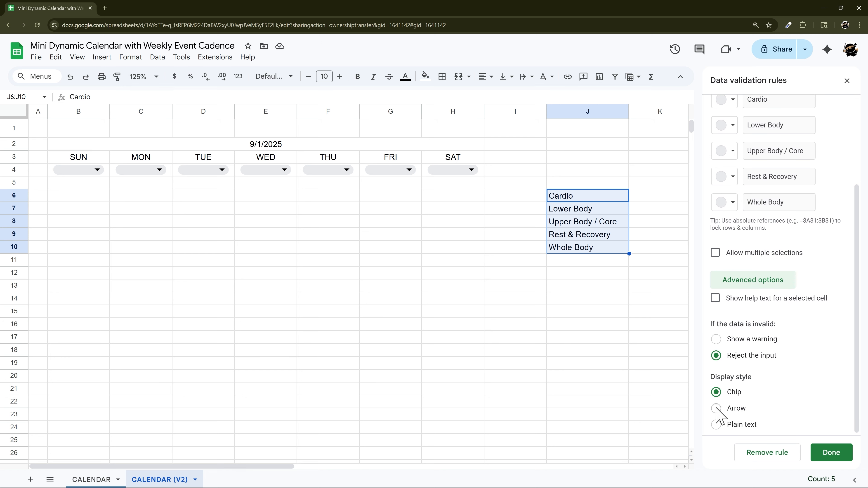
left_click(715, 409)
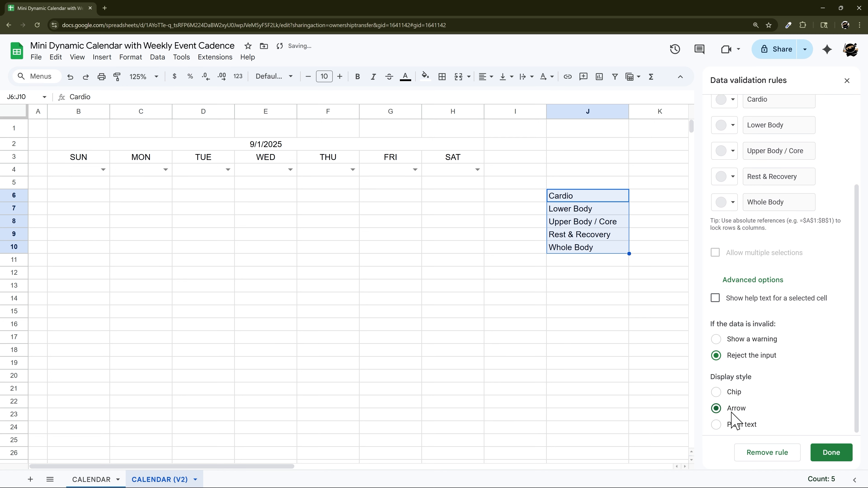
left_click(831, 453)
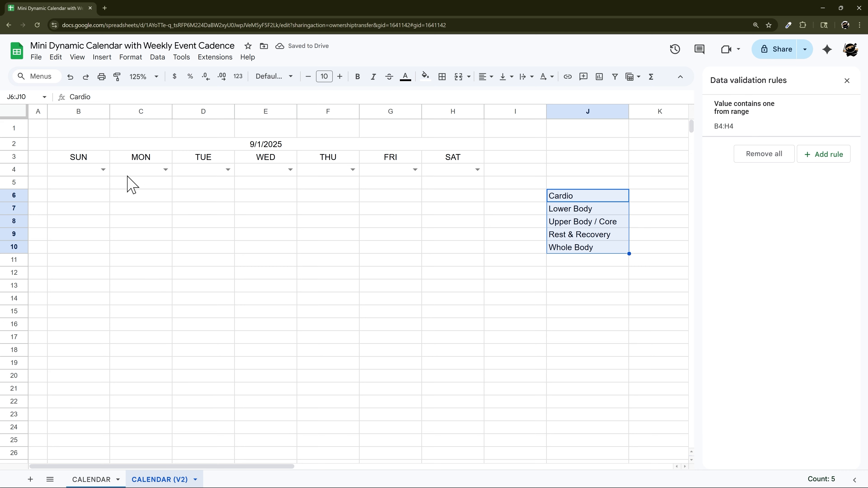
Step: Choose Rest & Recovery for Sunday in B4 and Cardio for Monday in C4
left_click(102, 170)
left_click(89, 225)
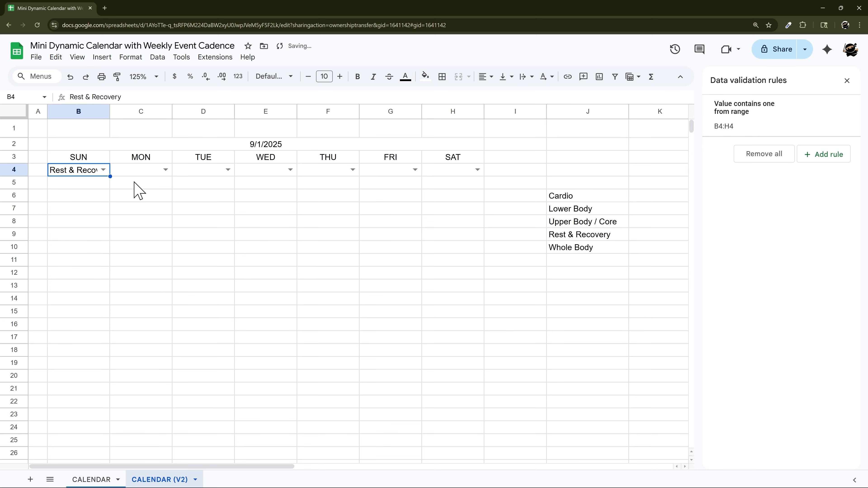
left_click(165, 169)
left_click(124, 184)
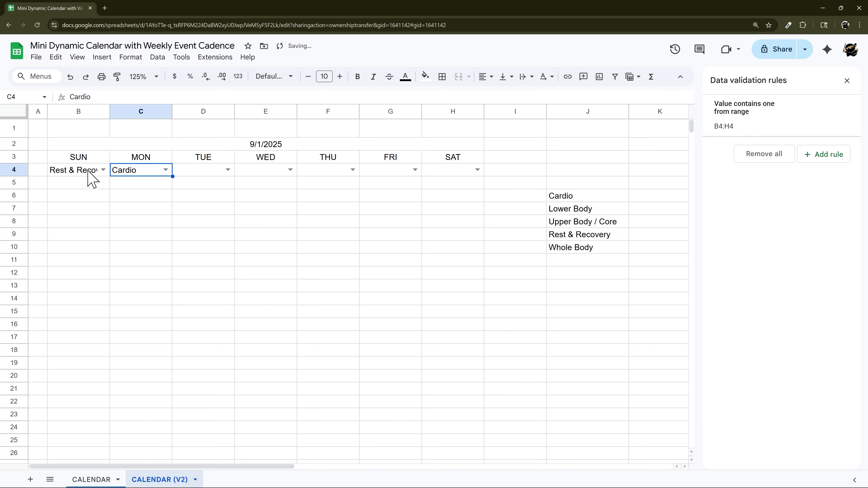
Step: Wrap the text in B4:H4 and center it horizontally
left_click_drag(89, 170, 471, 177)
left_click(526, 76)
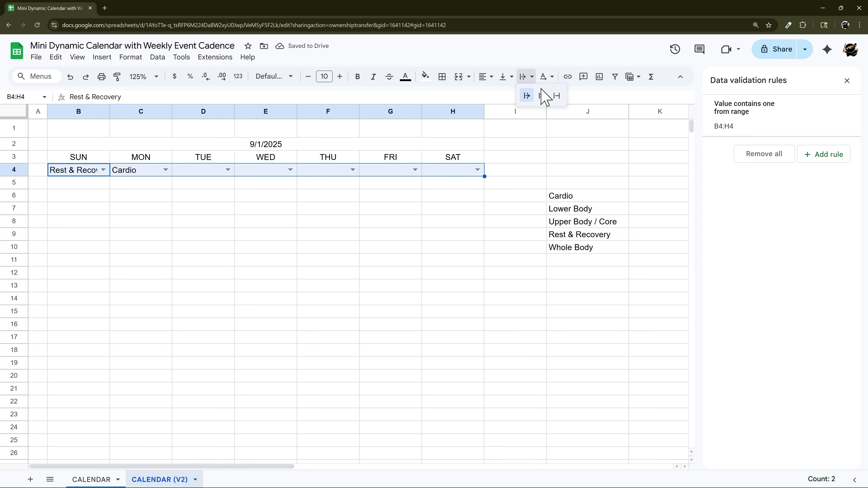
left_click(542, 96)
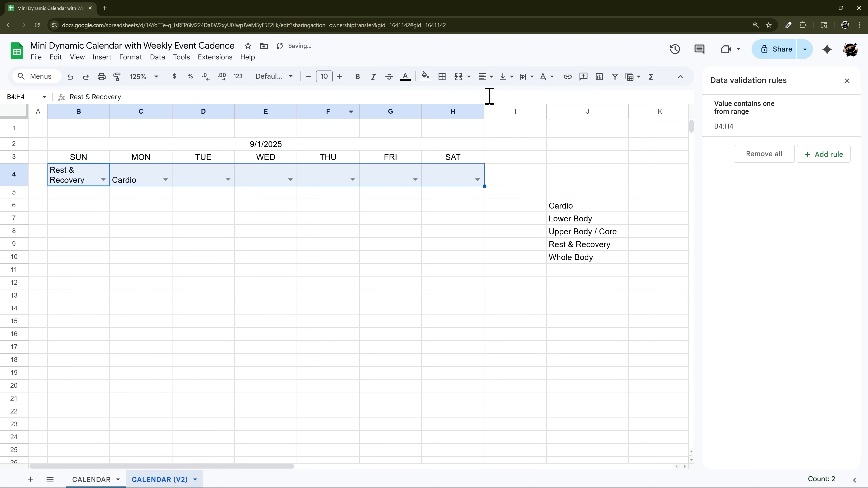
left_click(487, 77)
left_click(500, 95)
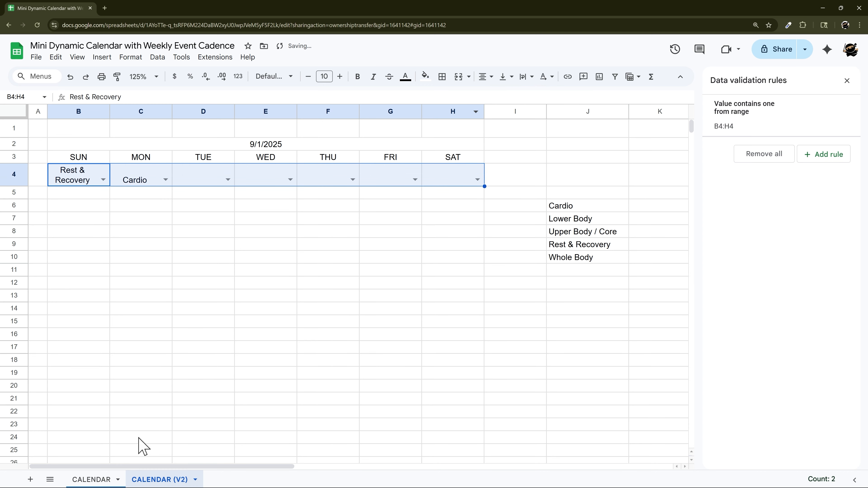
Step: Apply a custom date format to the merged date cell B2:H2 showing only the abbreviated month and four-digit year
left_click(91, 479)
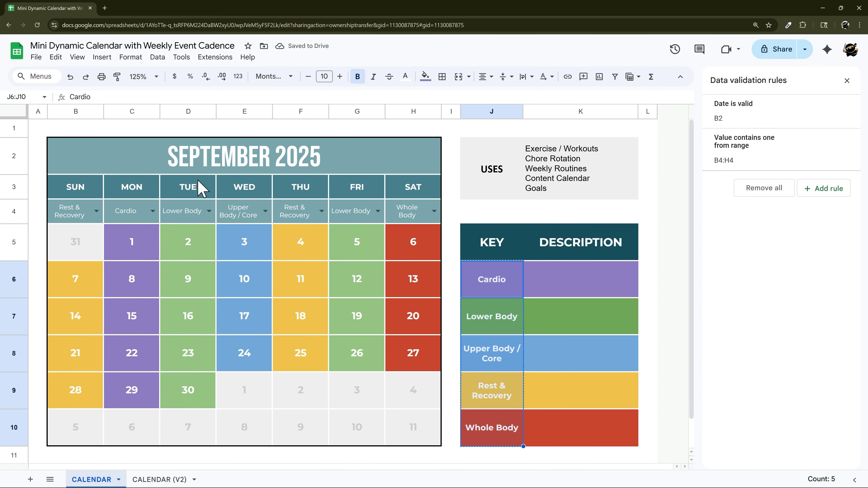
left_click(163, 480)
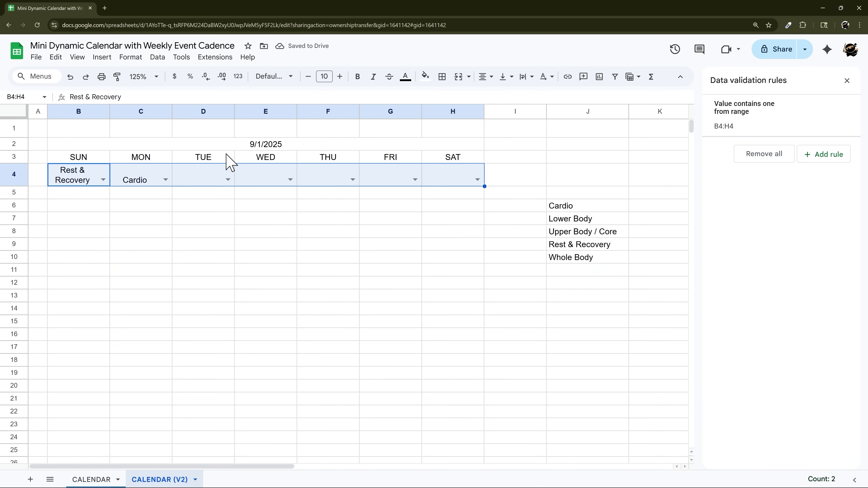
left_click(251, 144)
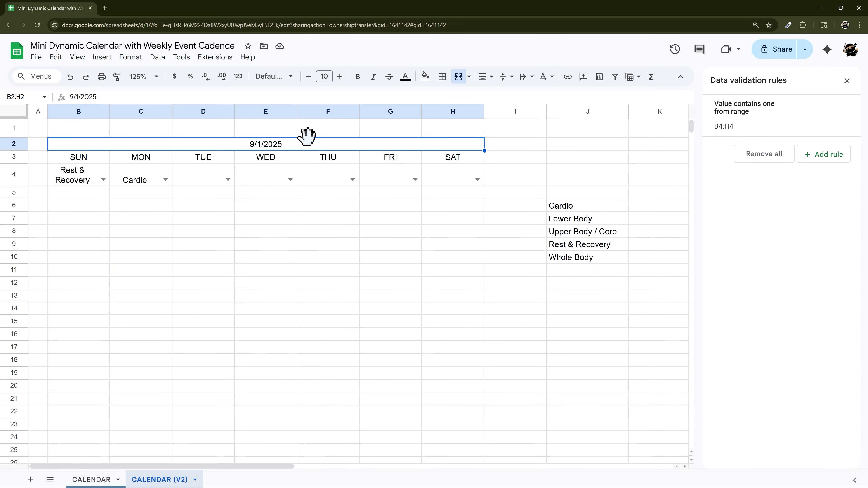
left_click(239, 77)
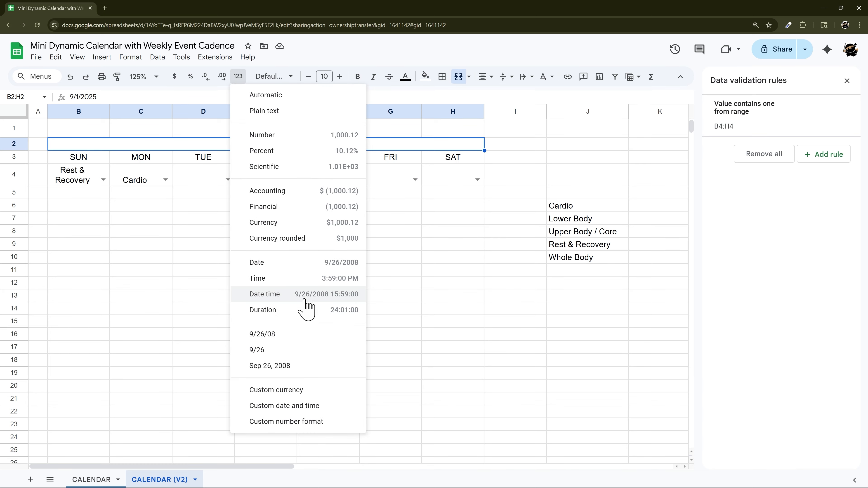
left_click(293, 406)
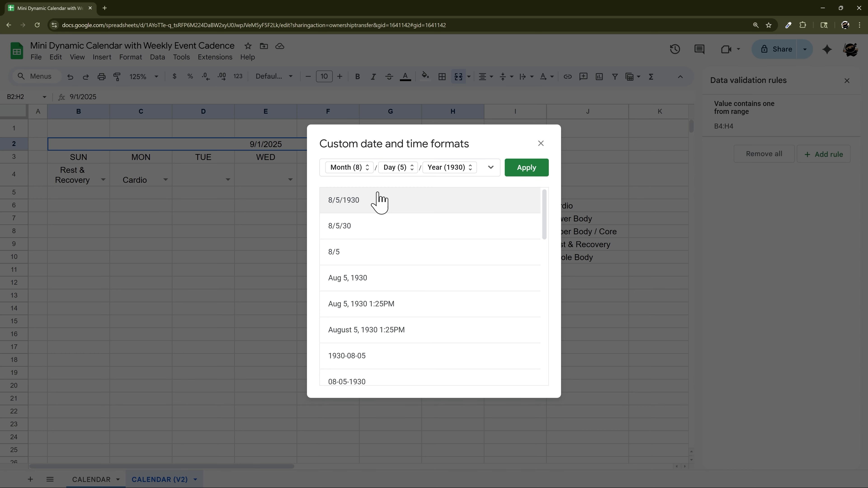
left_click(343, 281)
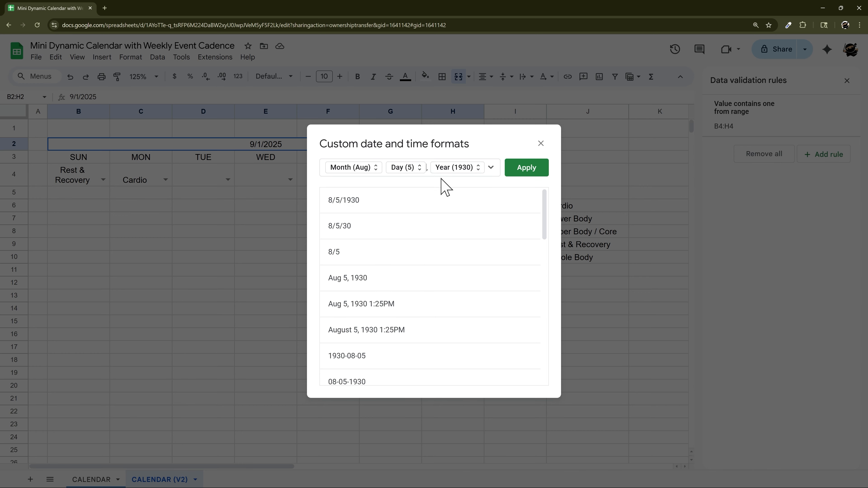
key("BackSpace")
key("BackSpace")
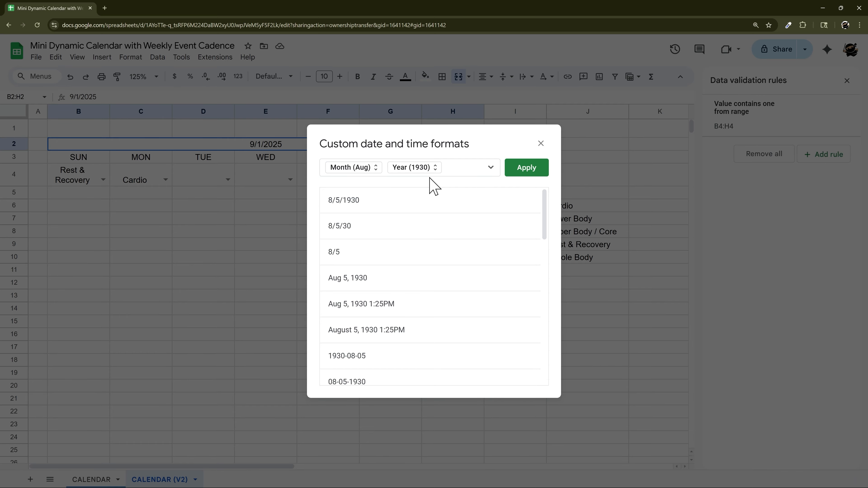
left_click(523, 176)
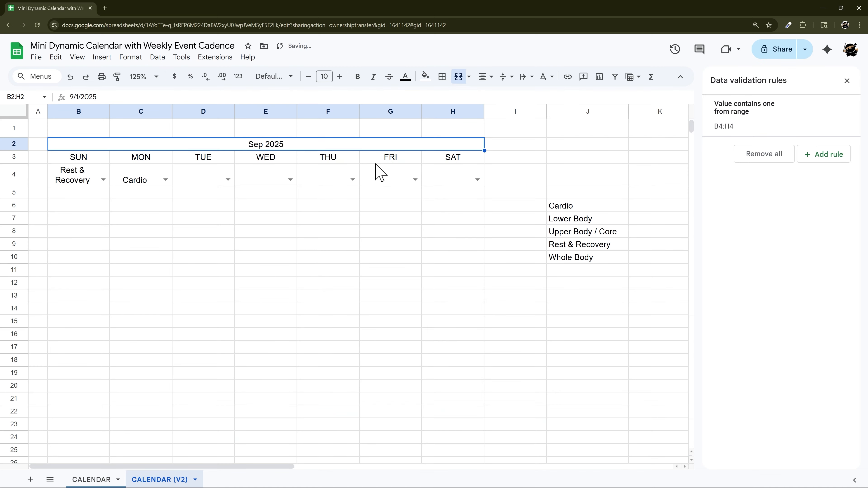
Step: Set the font of the month title in B2 to Montserrat and add Montserrat to My fonts
left_click(272, 76)
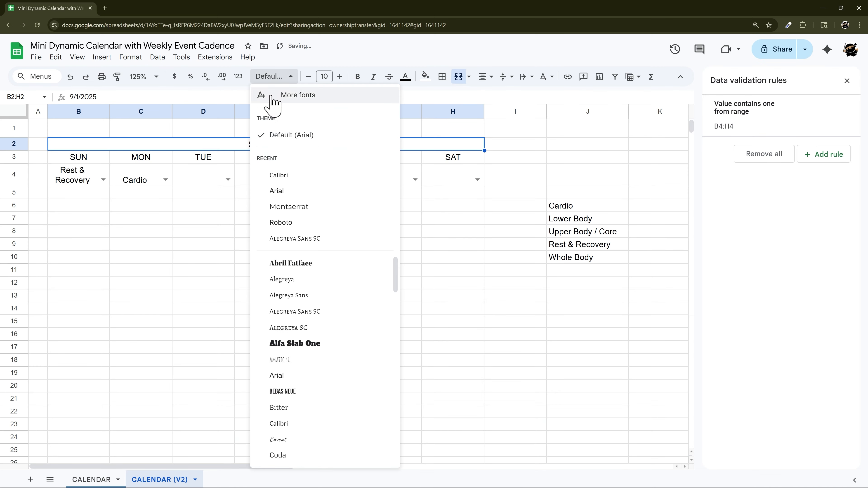
left_click(288, 206)
left_click(275, 77)
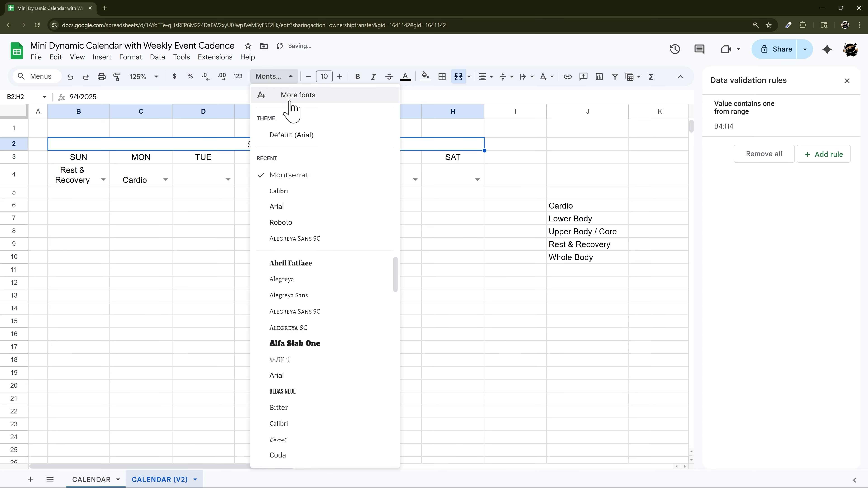
left_click(299, 94)
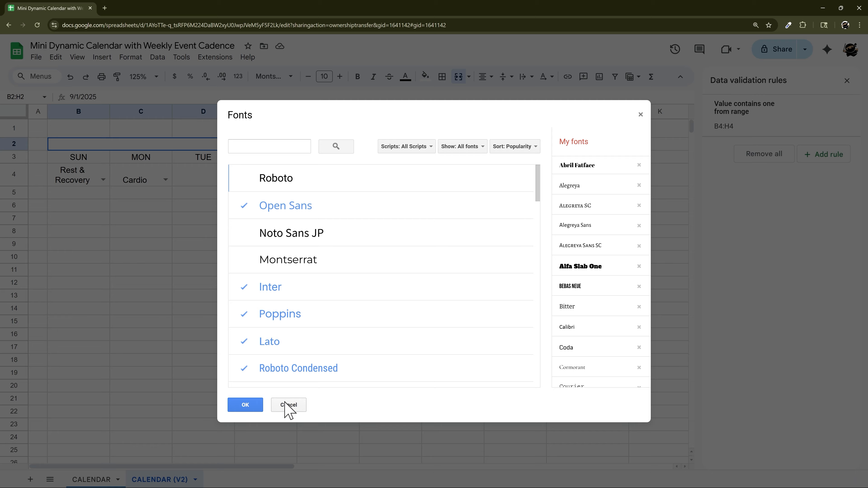
left_click(273, 264)
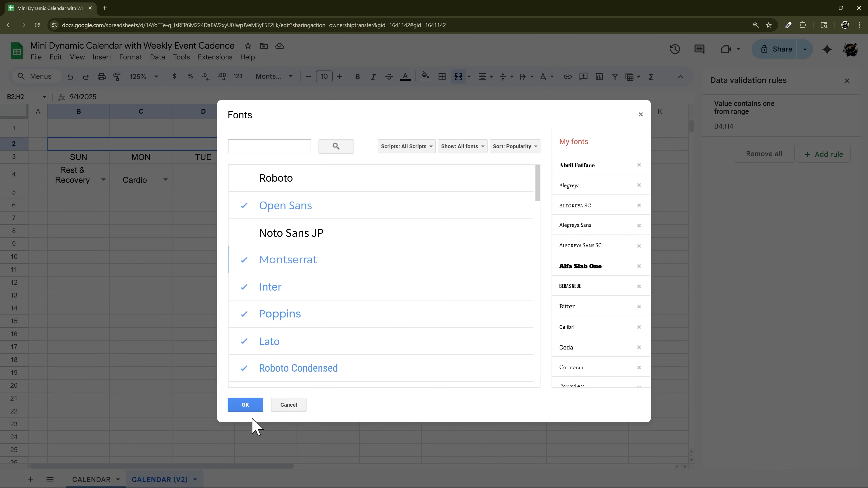
left_click(245, 404)
Step: Make the month title in B2 bold and set its font size to 36
left_click(339, 76)
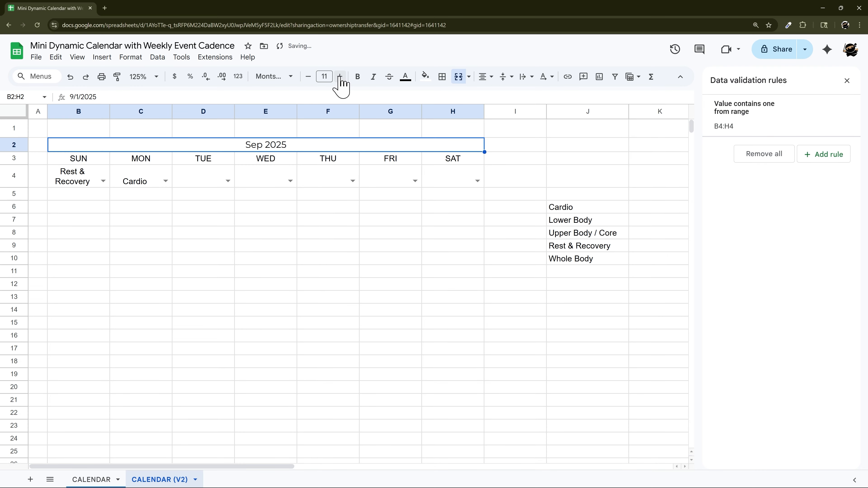
left_click(357, 76)
left_click(322, 76)
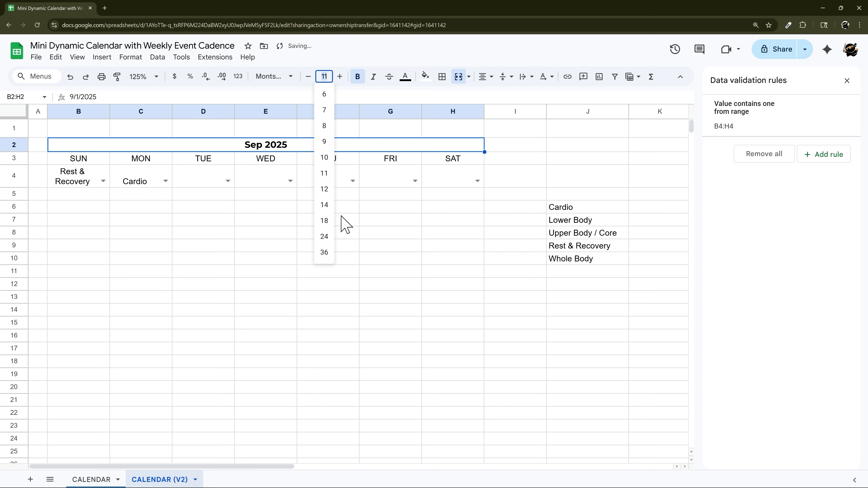
left_click(324, 250)
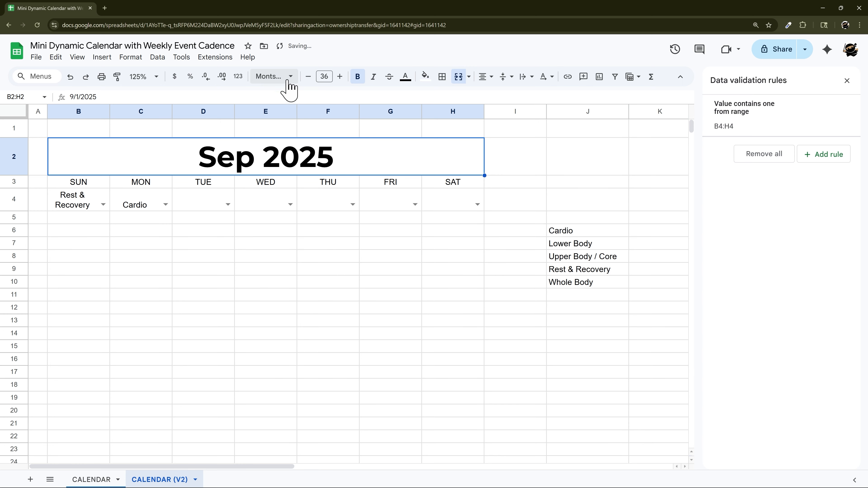
Step: Change the month title's font in B2 to Bebas Neue
left_click(279, 77)
scroll(305, 294, "down", 2)
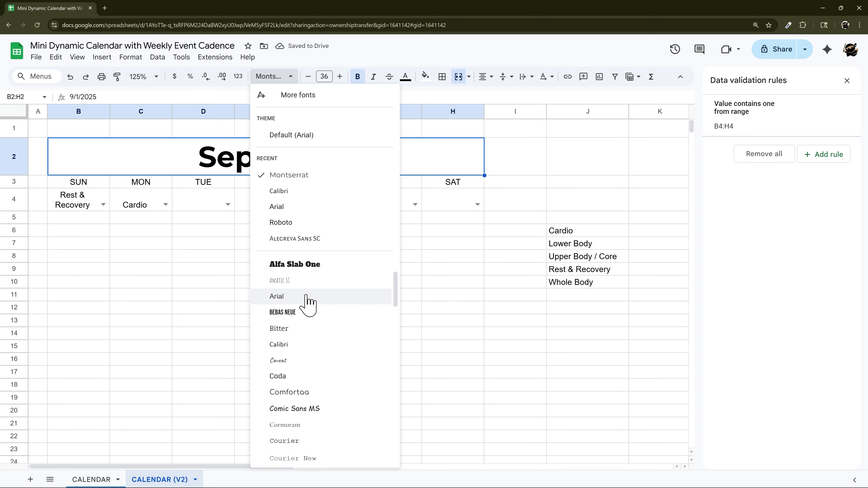
left_click(289, 316)
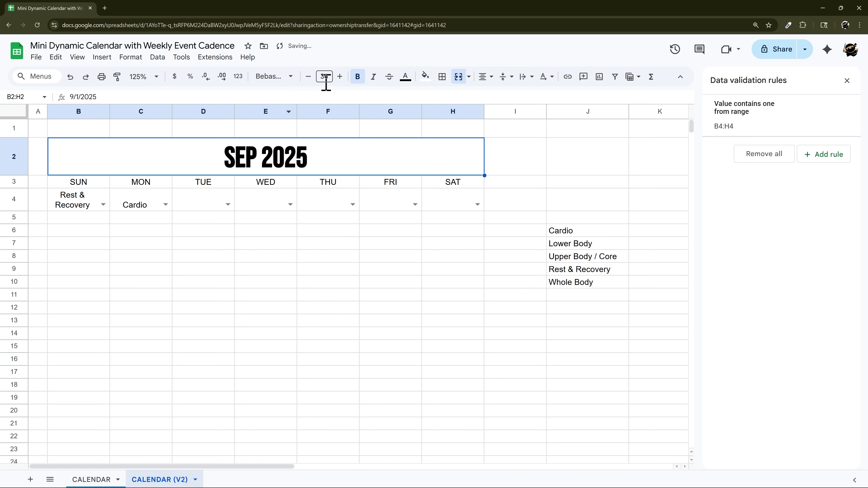
Step: Remove bold from the month title in B2, fill its merged cell dark teal and make the text white
left_click(357, 76)
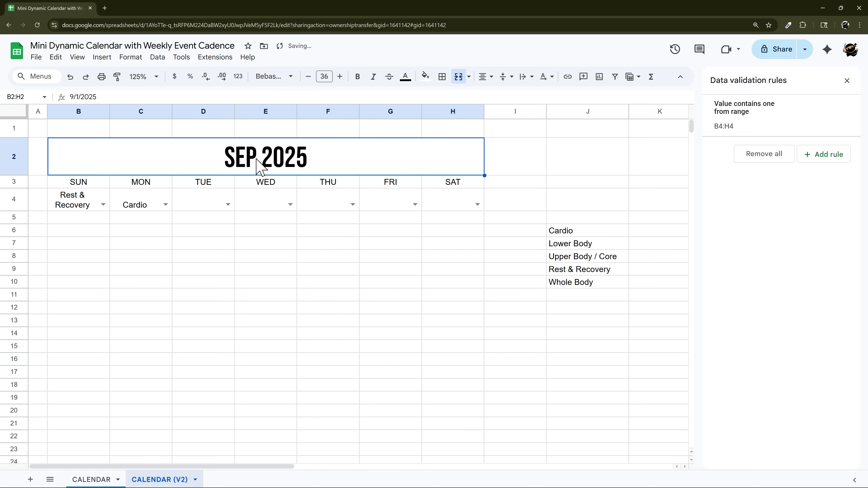
left_click(426, 77)
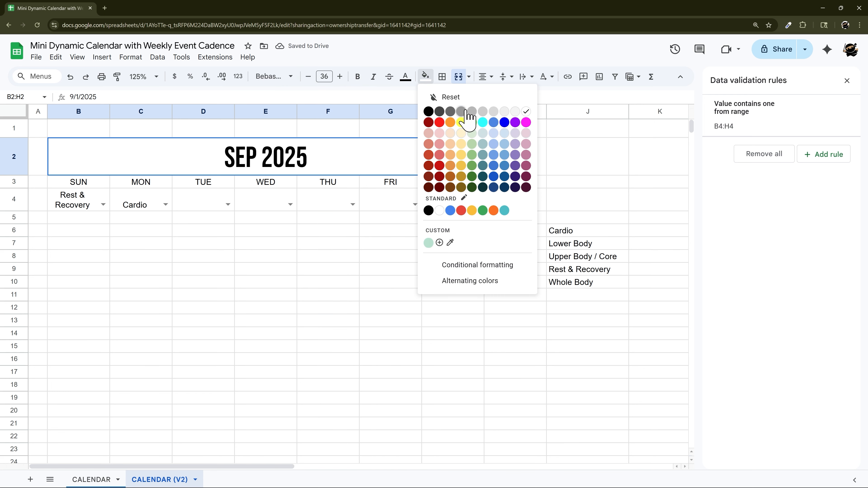
left_click(484, 165)
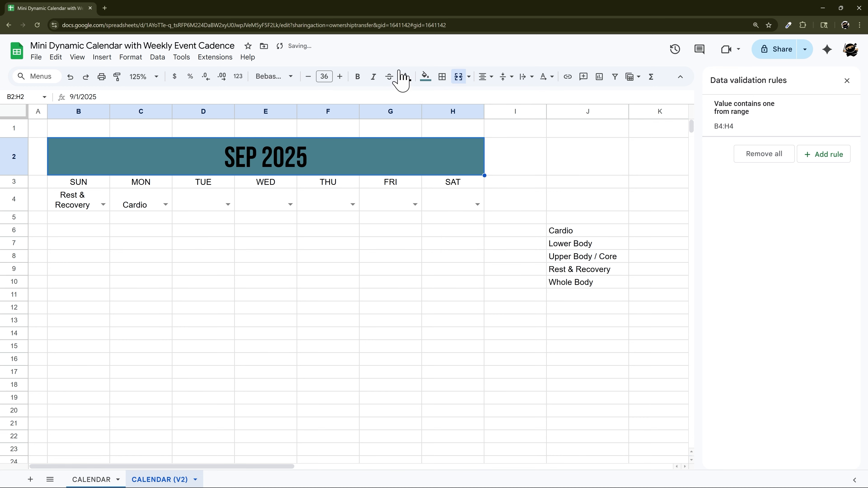
left_click(405, 77)
left_click(506, 112)
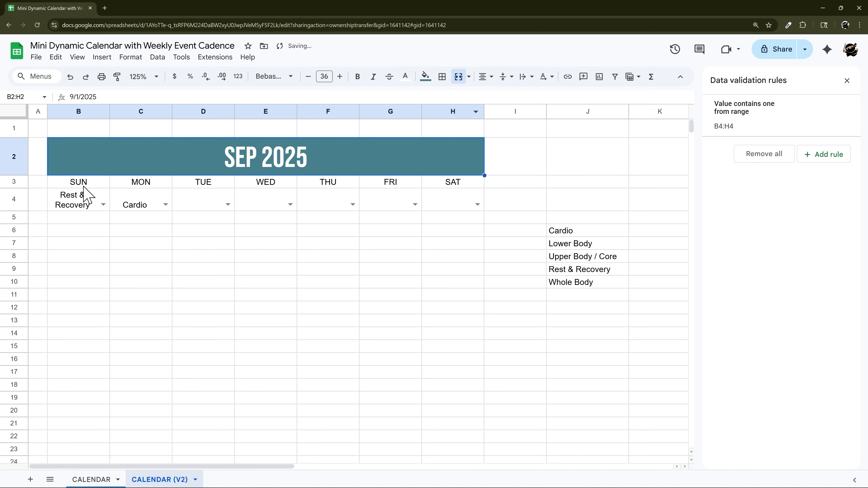
Step: Fill the weekday and category rows B3:H4 with a lighter teal and set their text to white
left_click_drag(83, 187, 445, 205)
left_click(425, 77)
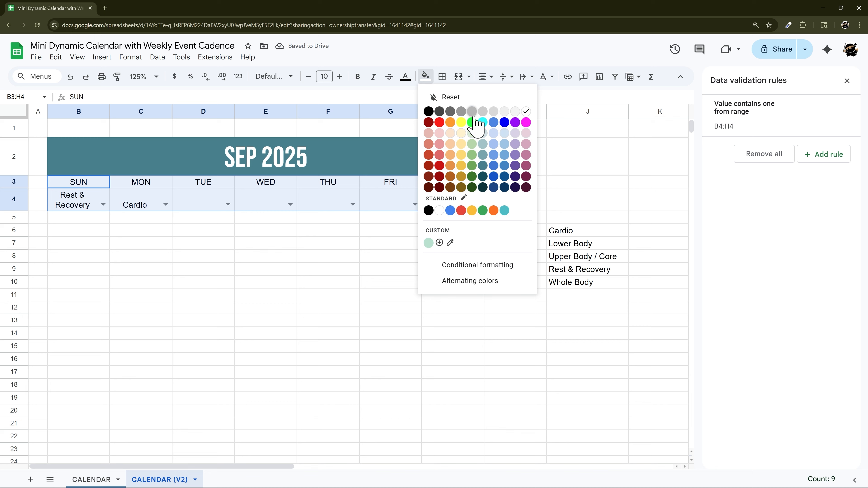
left_click(483, 154)
left_click(405, 76)
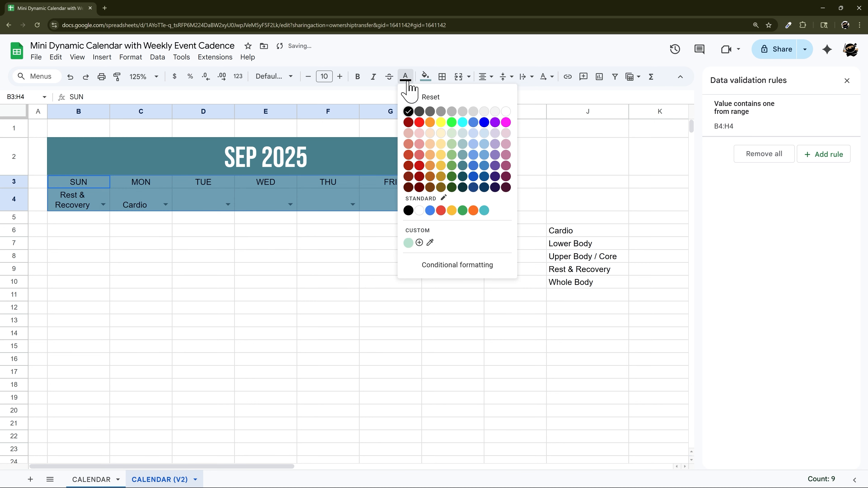
left_click(506, 112)
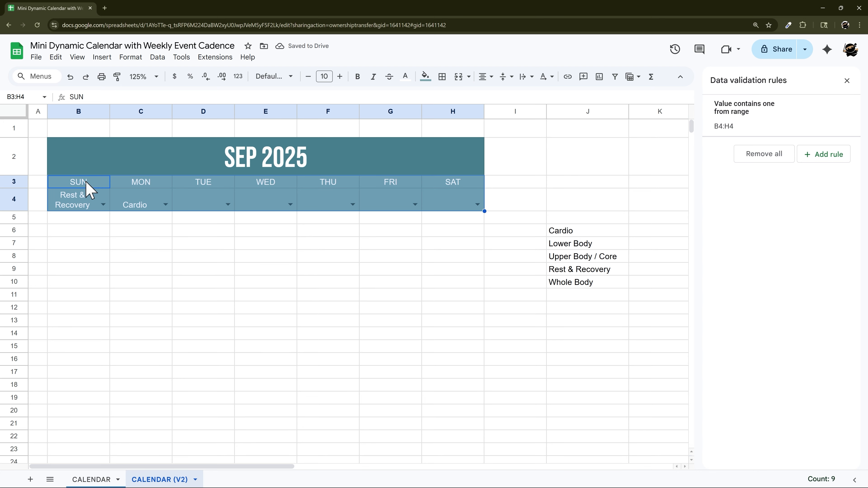
Step: Make the weekday headers in B3:H3 bold and set their font to Montserrat
left_click_drag(88, 190, 440, 188)
left_click(357, 77)
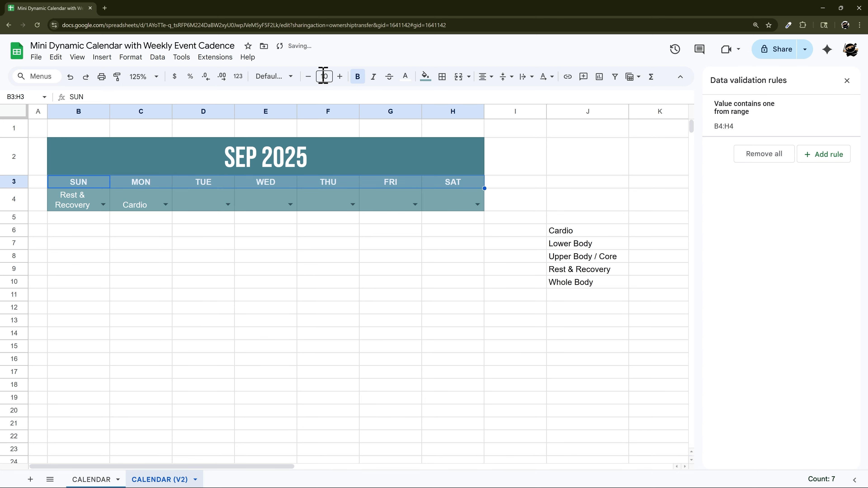
left_click(274, 77)
left_click(283, 192)
left_click_drag(89, 207, 445, 213)
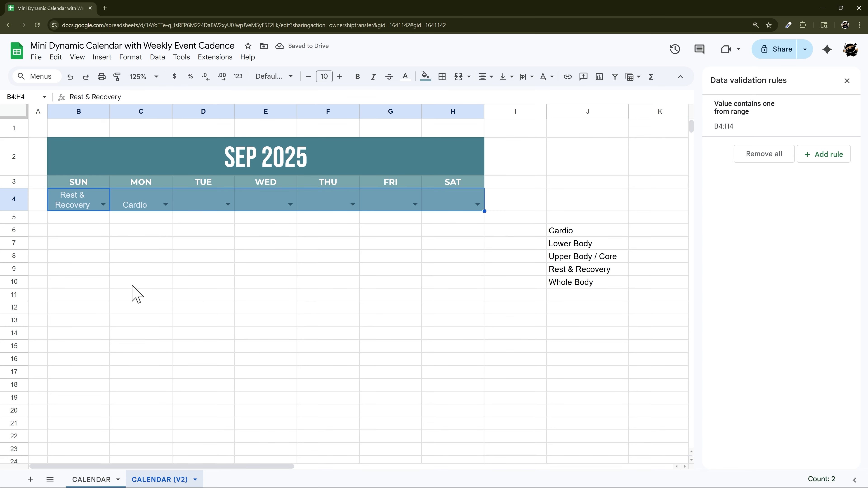
Step: Copy the SEQUENCE formula text from B5 on the CALENDAR sheet and return to B5 on CALENDAR (V2)
scroll(120, 260, "down", 2)
left_click(103, 172)
left_click(91, 480)
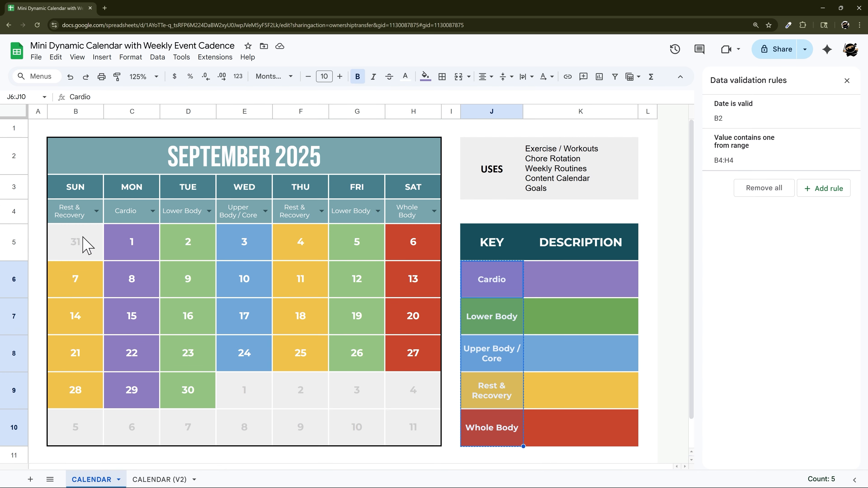
left_click_drag(86, 246, 413, 413)
scroll(285, 320, "up", 1)
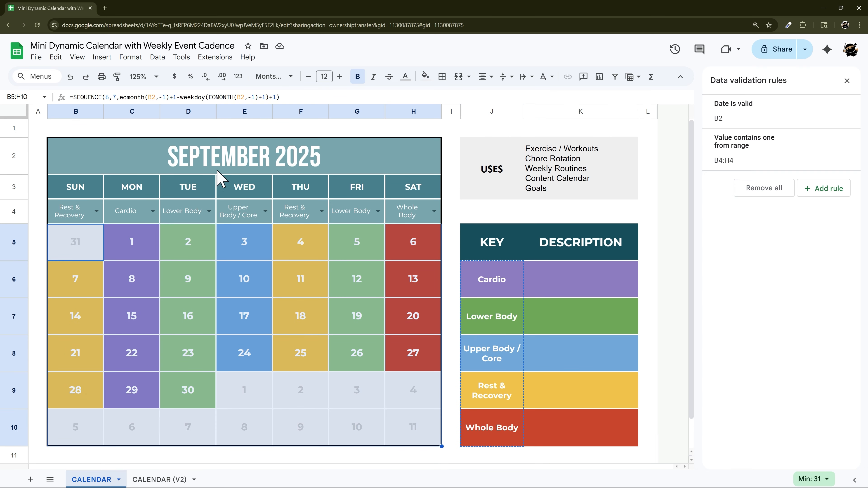
left_click(73, 245)
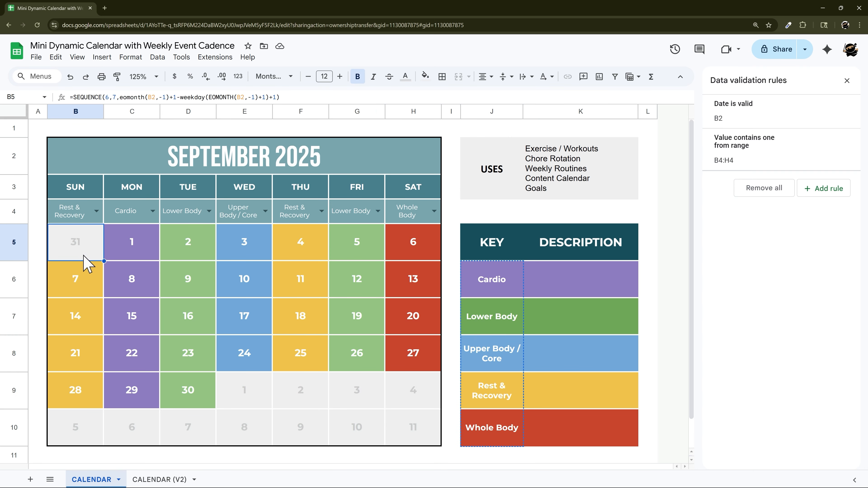
left_click_drag(302, 97, 14, 96)
key("ctrl+c")
key("Escape")
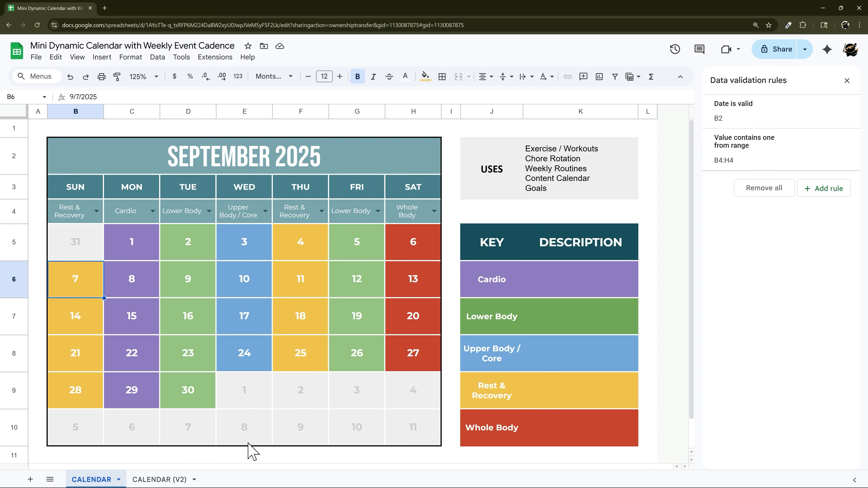
left_click(174, 479)
Step: Paste the formula into B5 and cut it down to =SEQUENCE(6,7)
key("ctrl+v")
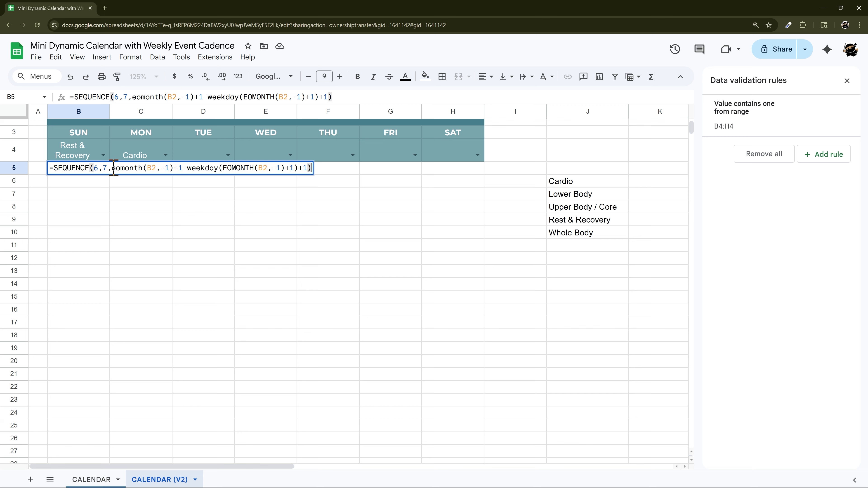
left_click_drag(114, 167, 388, 161)
type("1)")
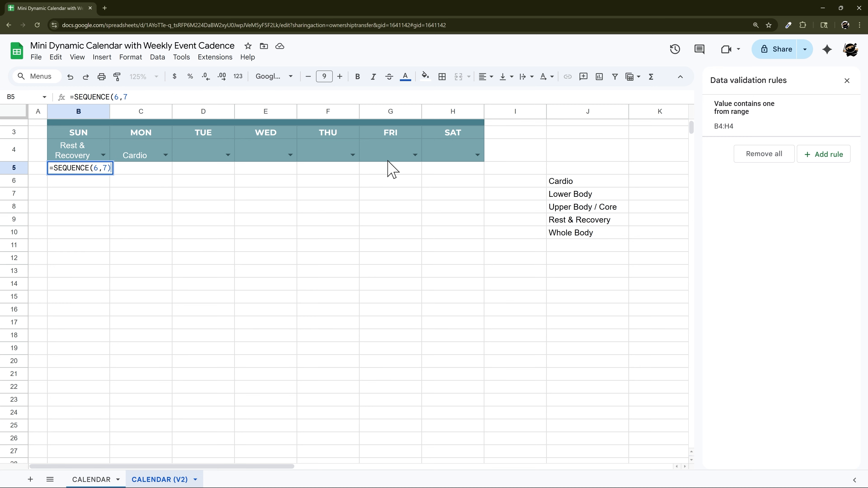
key("Return")
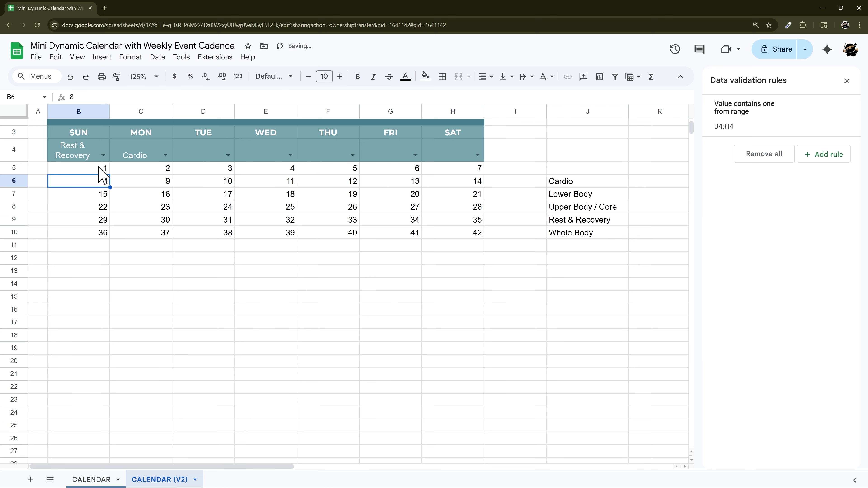
Step: Examine the number grid in B5:H10 and the SEQUENCE function's expanded help for the formula in B5
left_click_drag(99, 167, 452, 241)
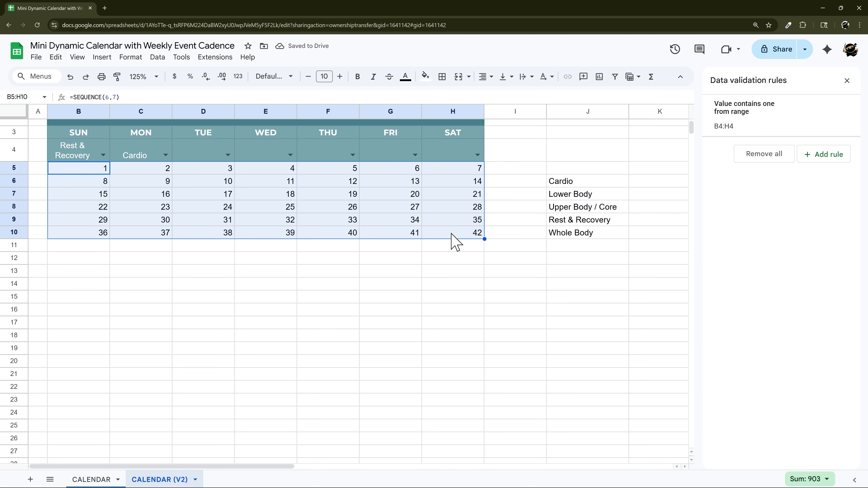
double_click(91, 170)
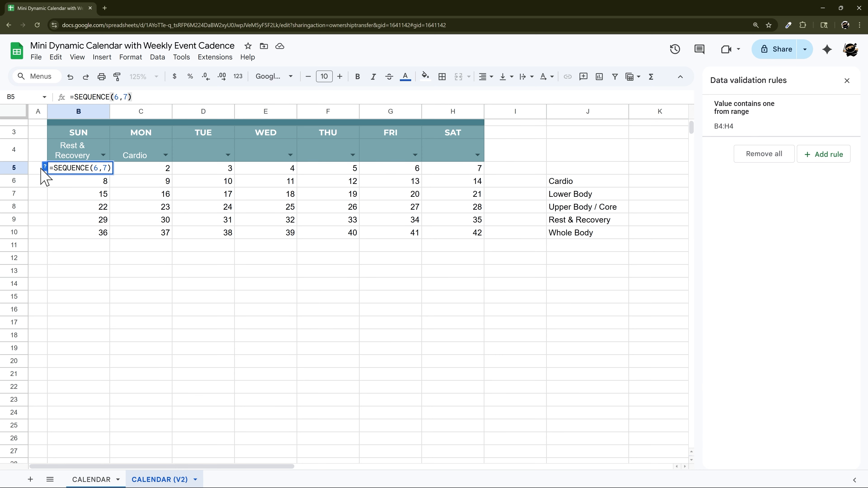
left_click(45, 167)
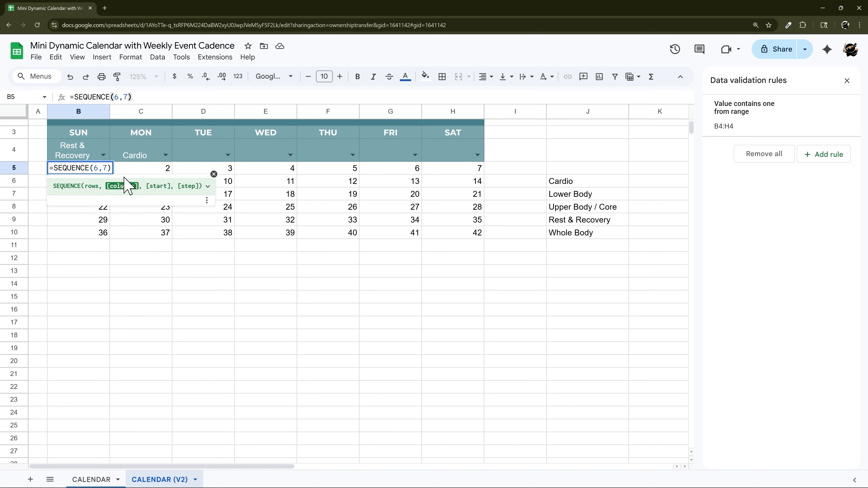
left_click(208, 186)
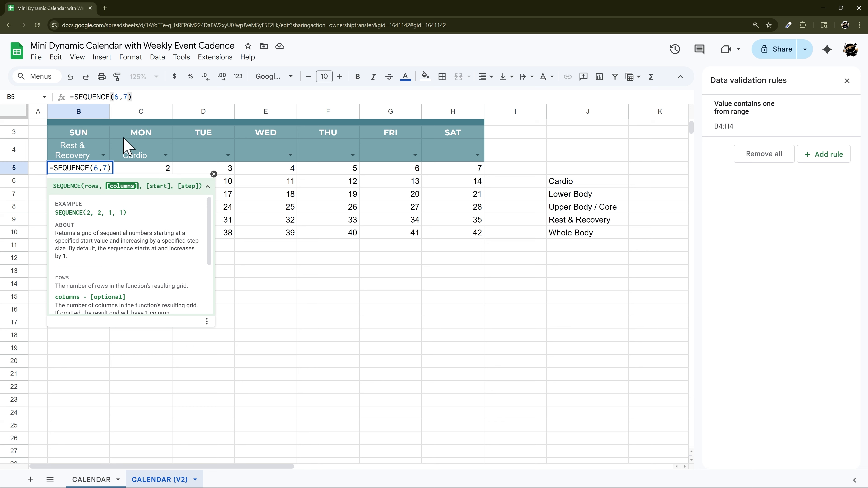
key("Escape")
left_click(149, 98)
key("ctrl+a")
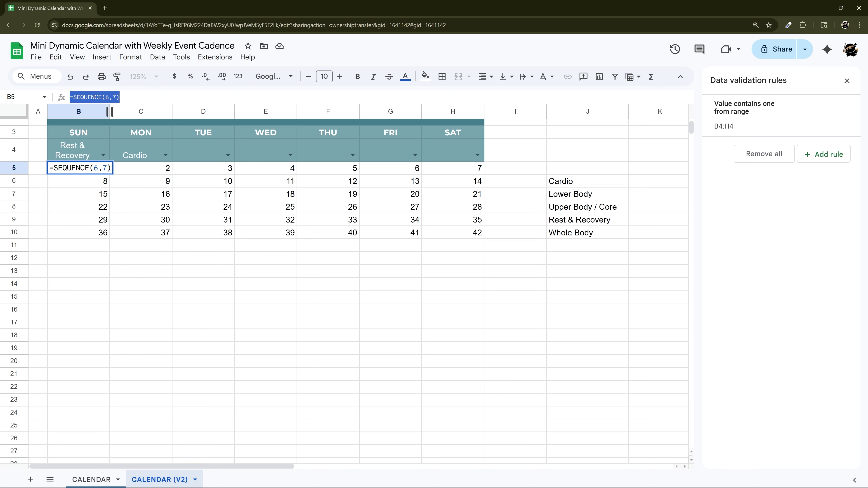
key("ctrl+v")
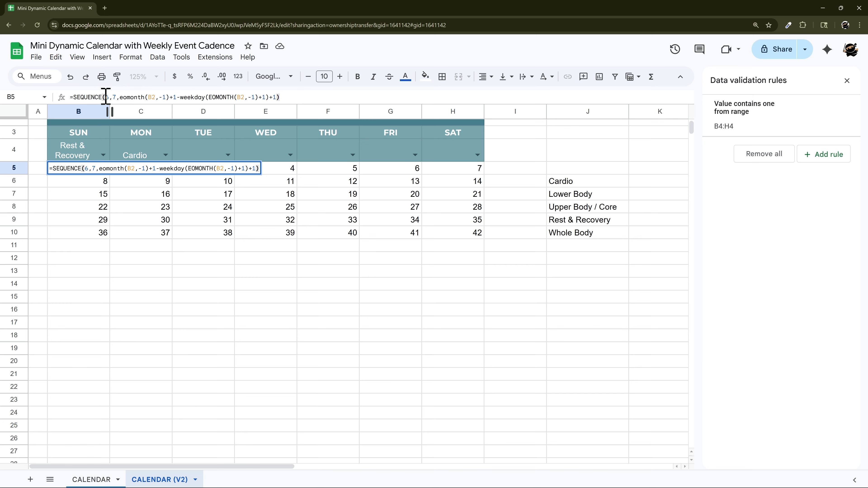
left_click_drag(119, 98, 276, 98)
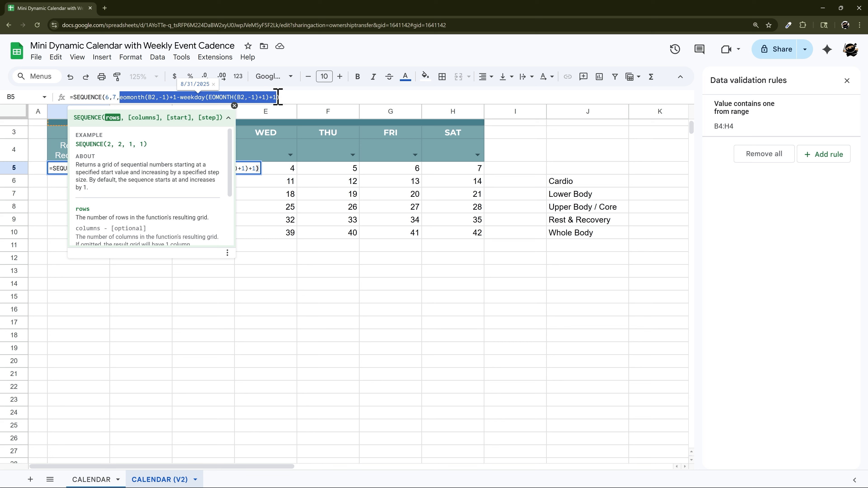
left_click(234, 105)
scroll(120, 198, "up", 2)
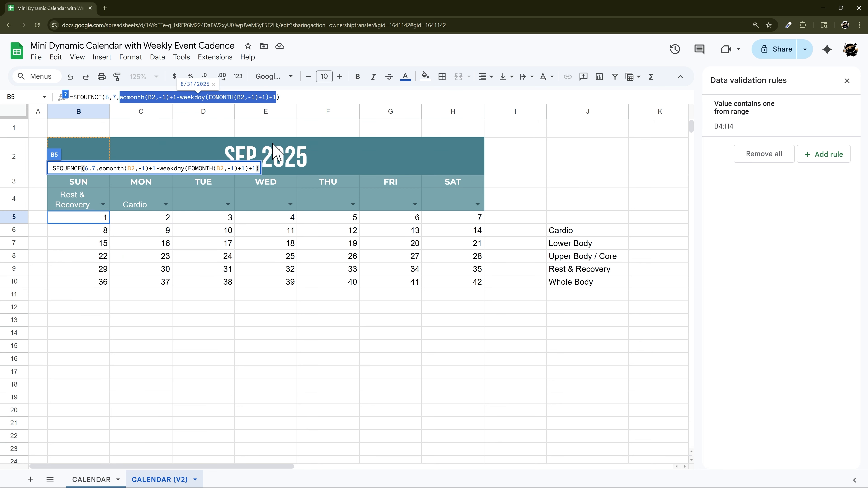
key("Escape")
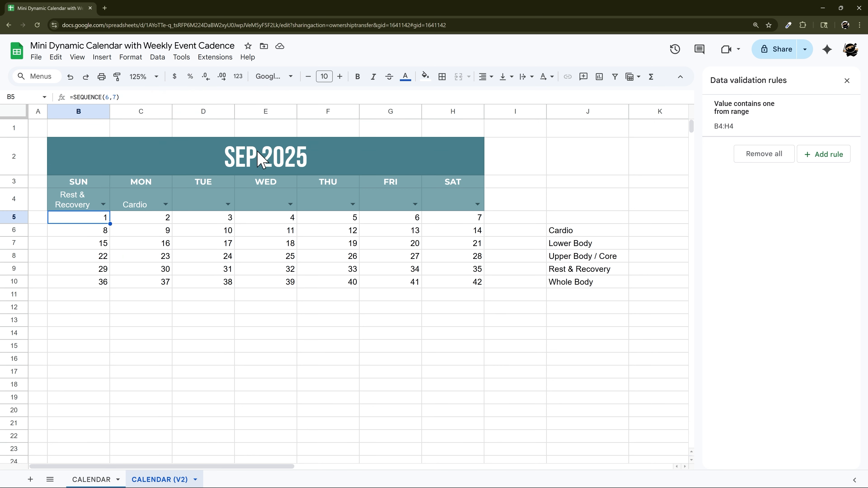
double_click(259, 155)
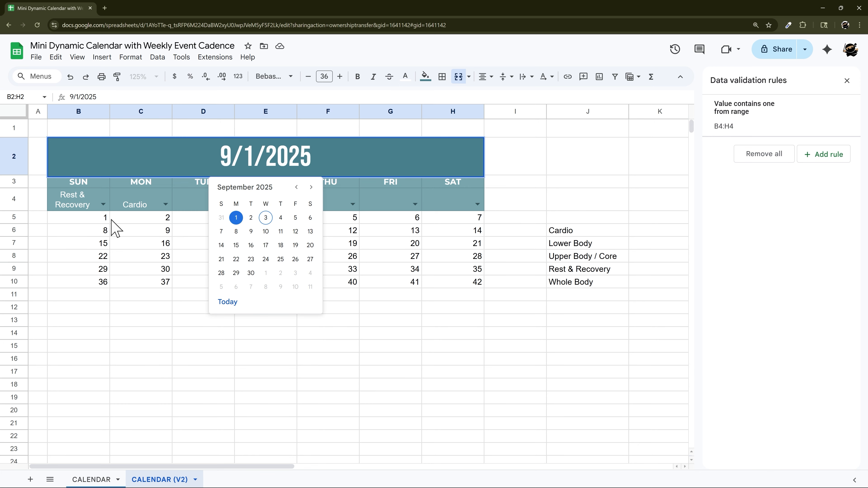
Step: Replace the formula in B5 with the copied =SEQUENCE(6,7,eomonth(B2,-1)+1-weekday(EOMONTH(B2,-1)+1)+1)
left_click(99, 219)
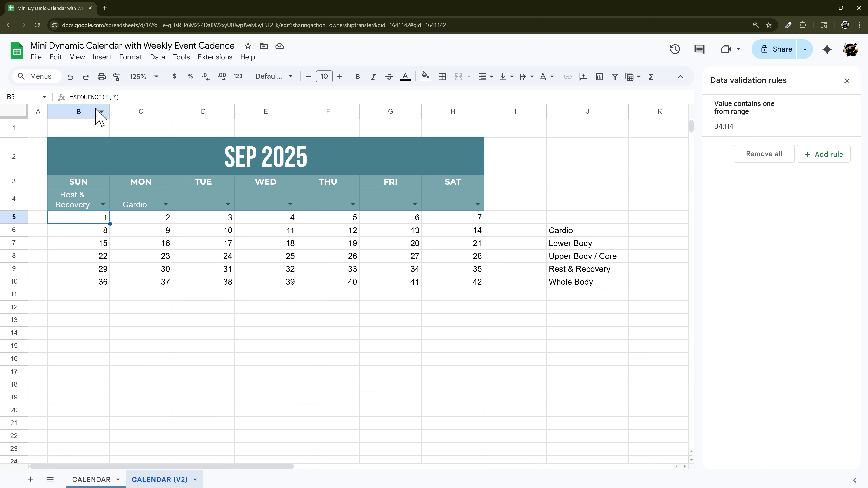
left_click_drag(129, 94, 3, 97)
key("ctrl+v")
key("Return")
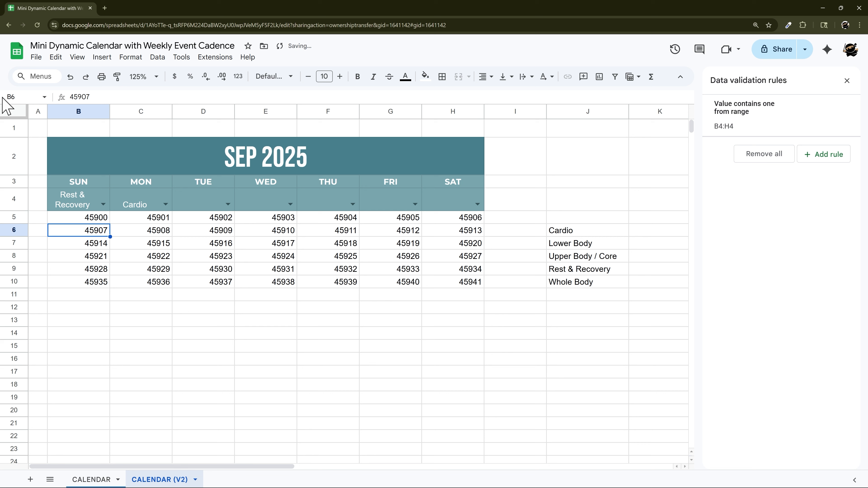
Step: Simplify the formula in B5 to =SEQUENCE(6,7,B2-weekday(B2)+1), replacing both EOMONTH expressions with B2
left_click(102, 219)
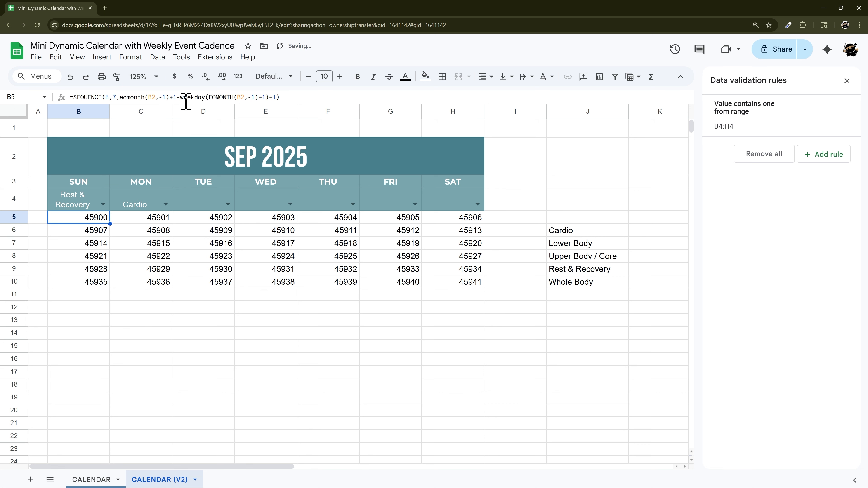
left_click_drag(185, 104, 181, 128)
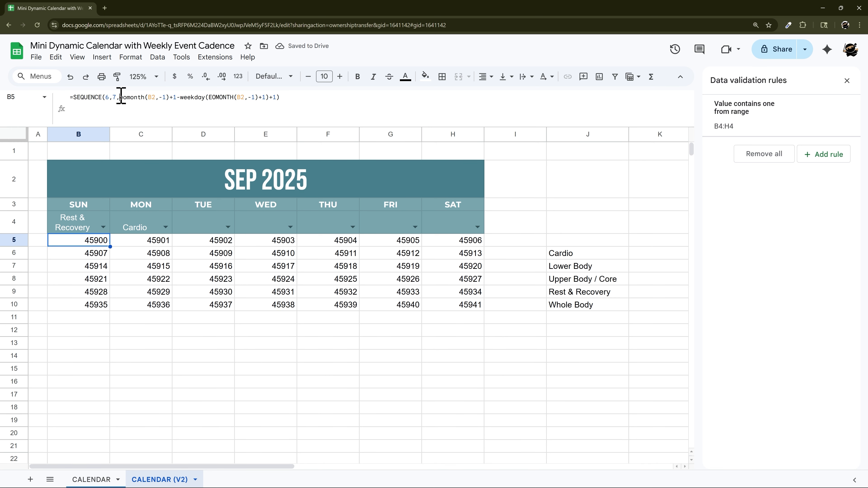
left_click_drag(121, 97, 177, 99)
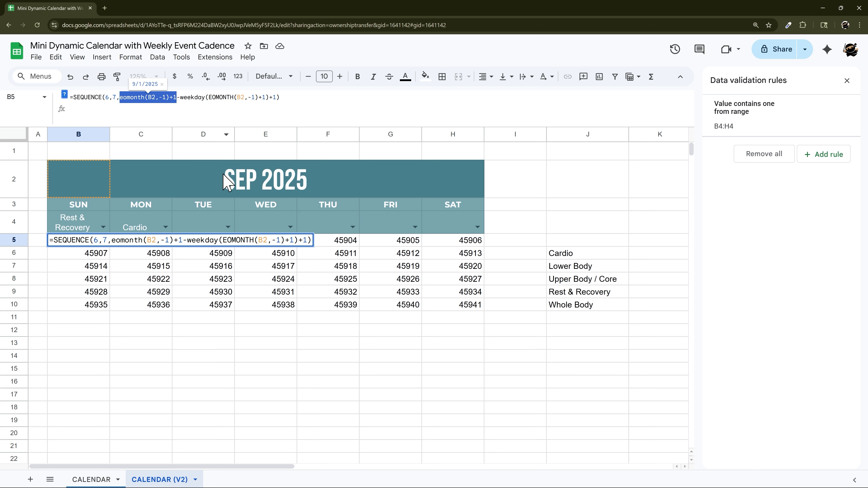
left_click(213, 170)
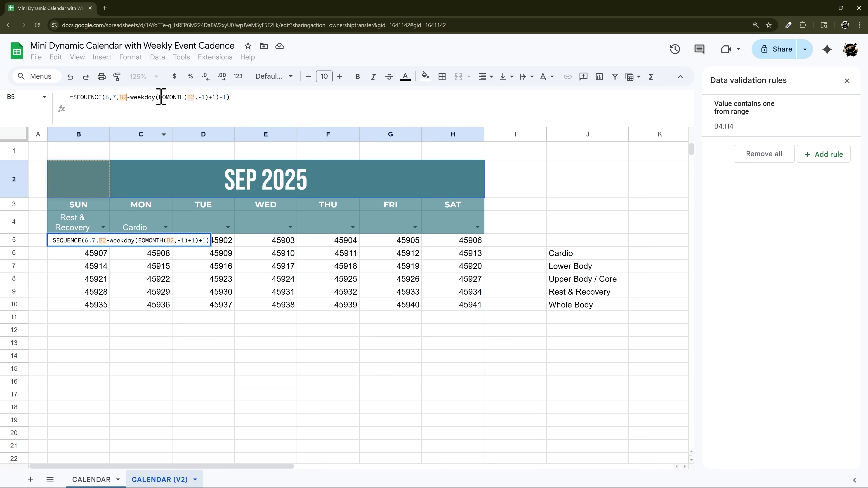
left_click_drag(161, 98, 216, 98)
key("BackSpace")
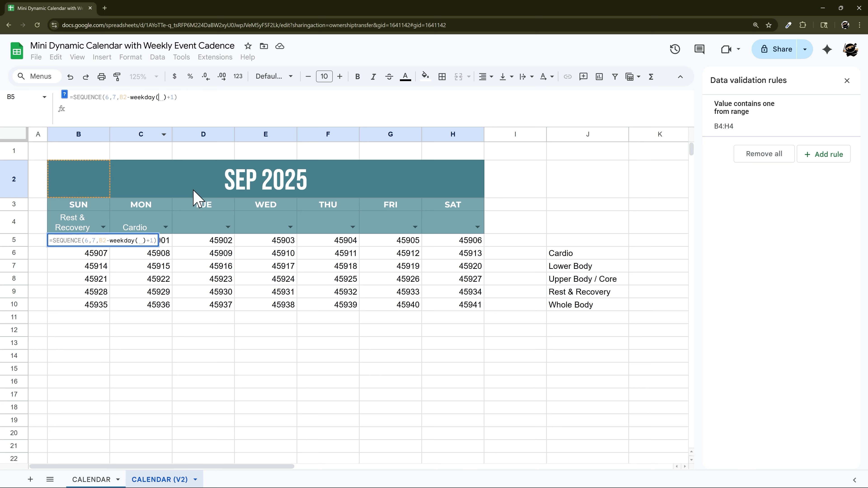
left_click(239, 192)
key("Return")
key("Up")
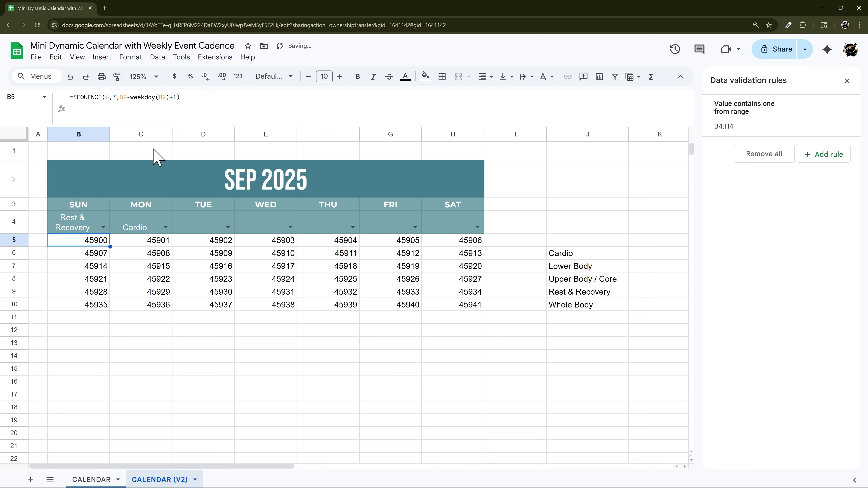
left_click_drag(209, 100, 16, 100)
key("Escape")
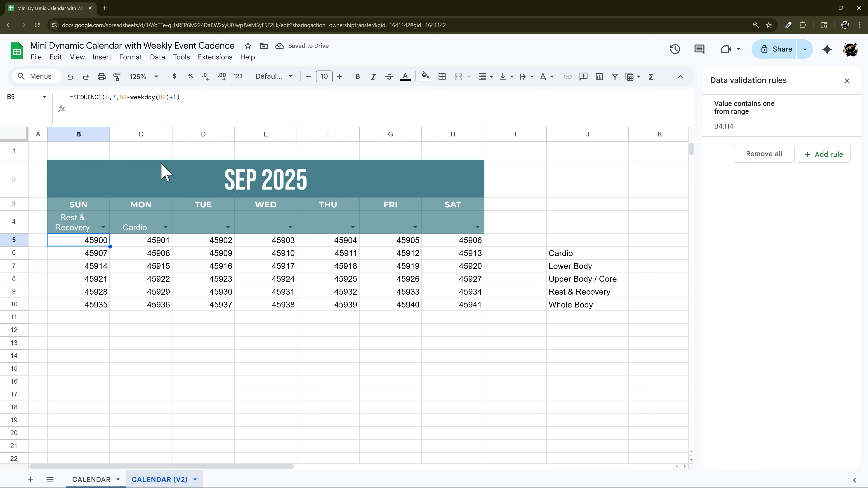
double_click(237, 178)
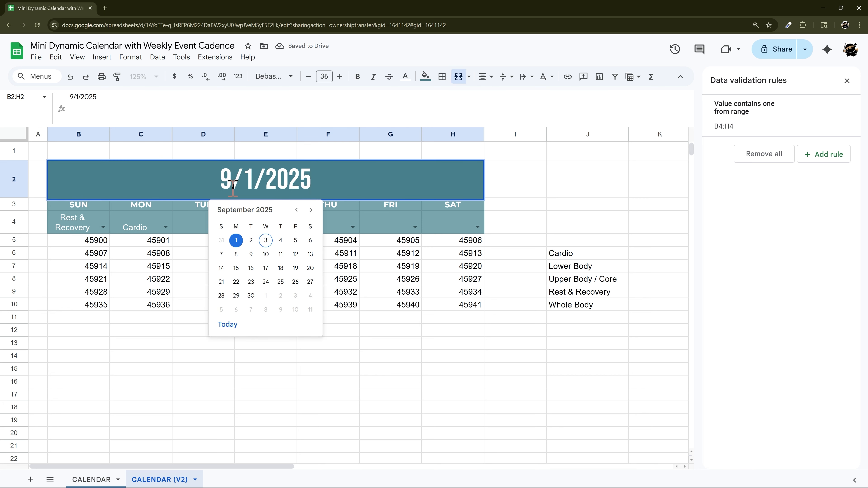
left_click_drag(209, 175, 382, 178)
type("=today()")
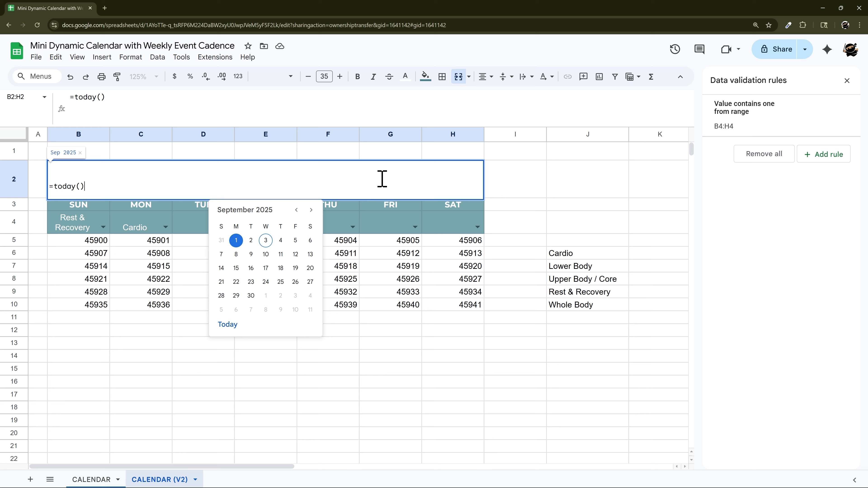
key("Escape")
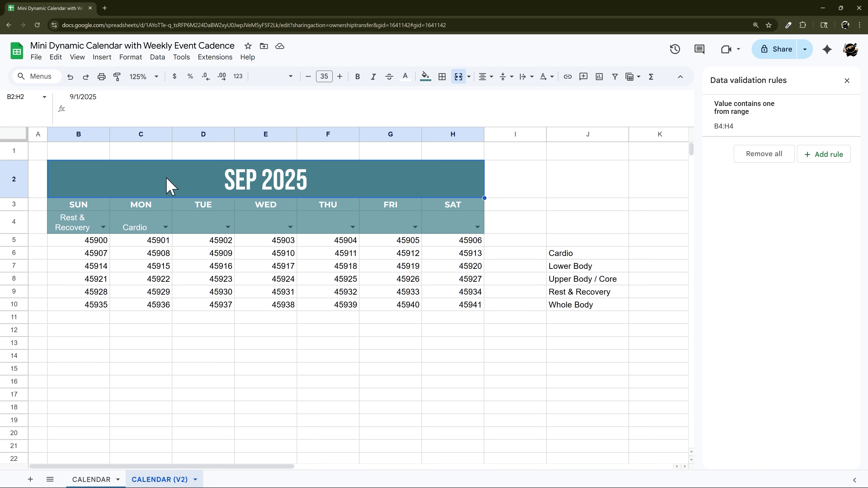
Step: Undo the simplification of the formula in B5 to bring back its EOMONTH version
left_click(99, 244)
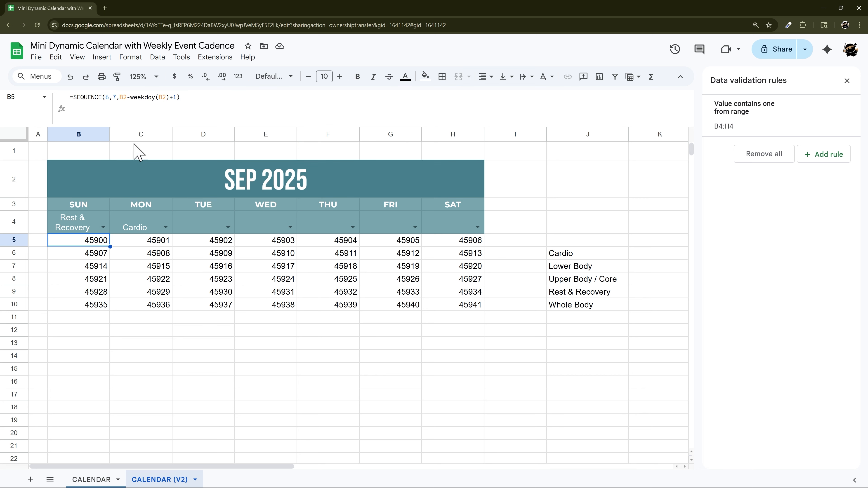
left_click(70, 76)
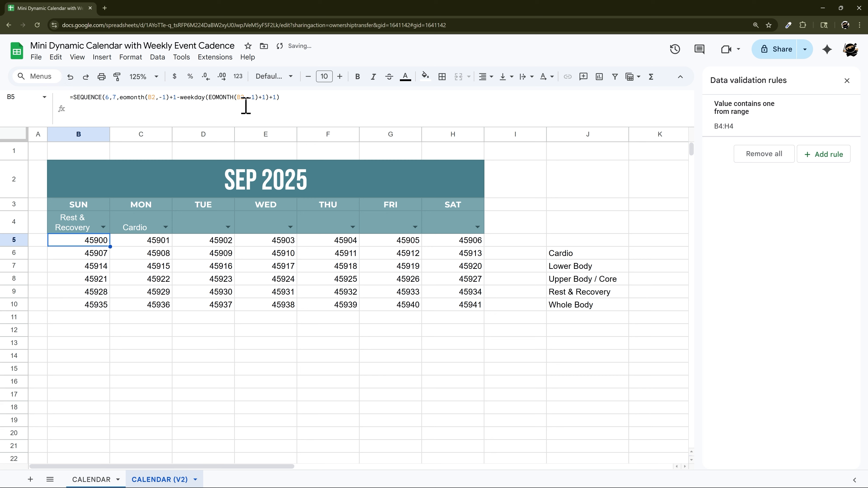
left_click_drag(319, 98, 48, 97)
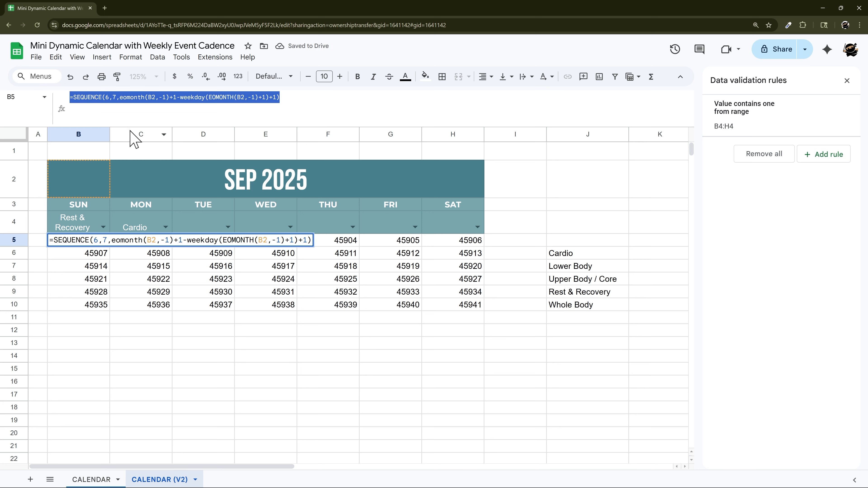
key("Escape")
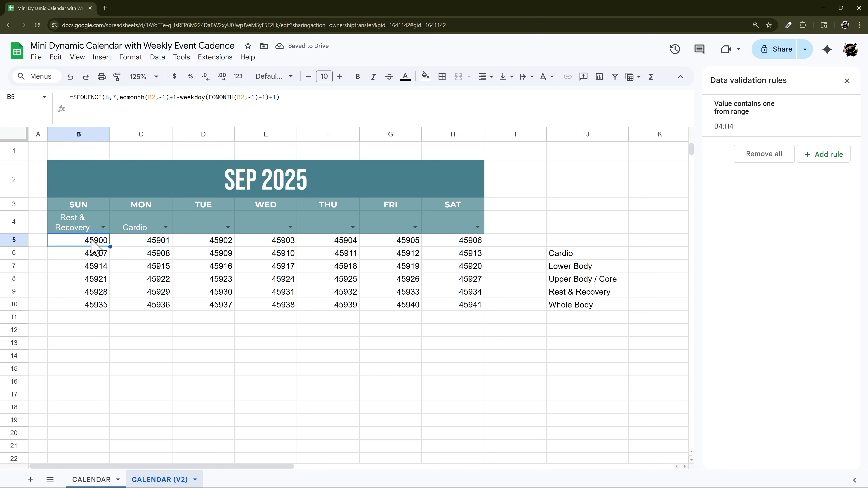
Step: Format the number grid B5:H10 as Date
left_click_drag(92, 243, 467, 306)
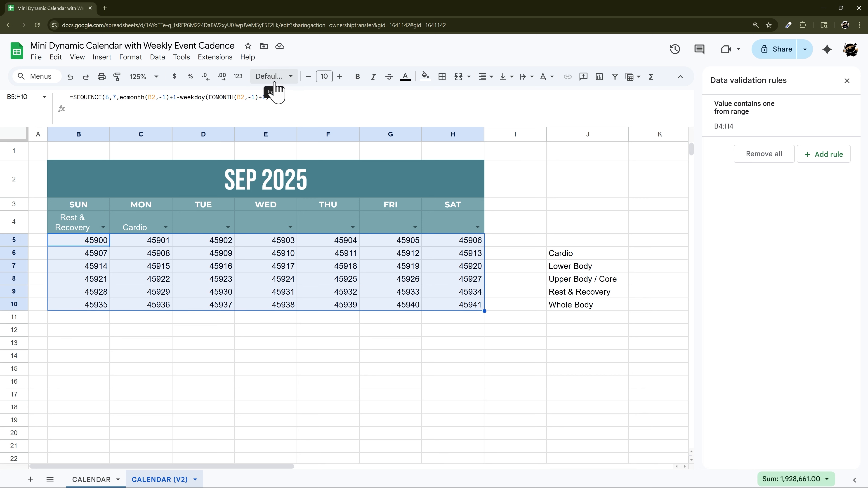
left_click(238, 76)
left_click(315, 262)
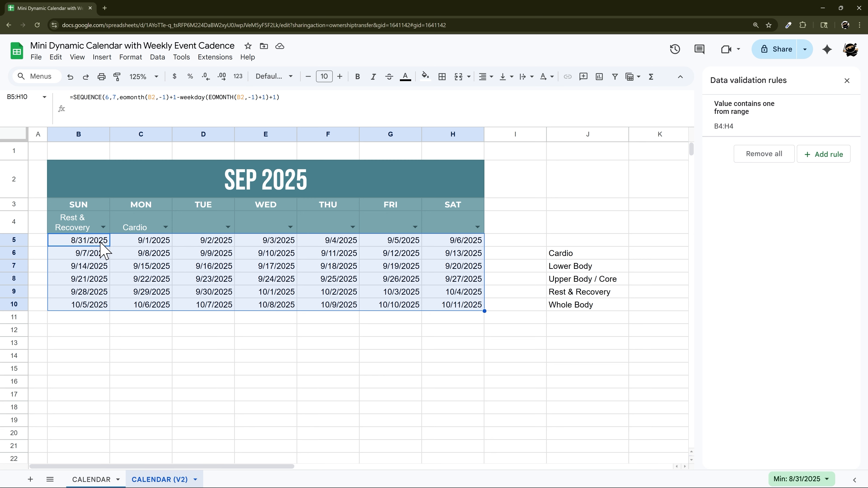
Step: Switch the grid B5:H10 to the Number format and back to Date
left_click(238, 76)
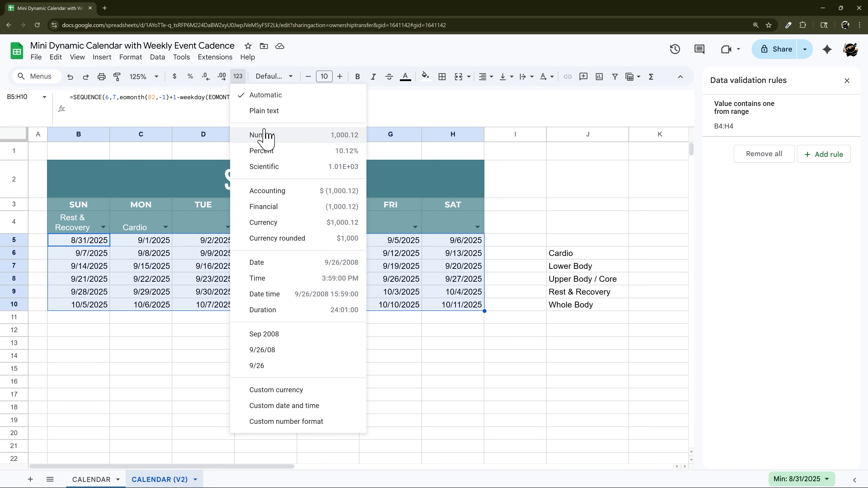
left_click(272, 140)
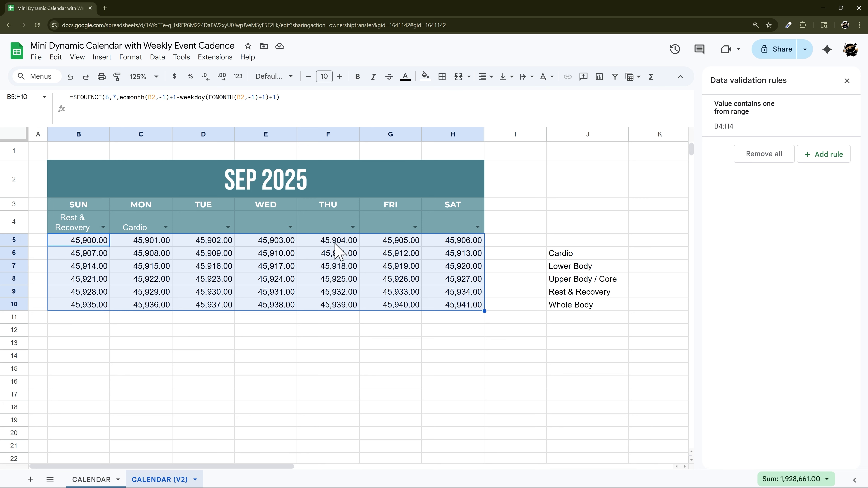
left_click(237, 76)
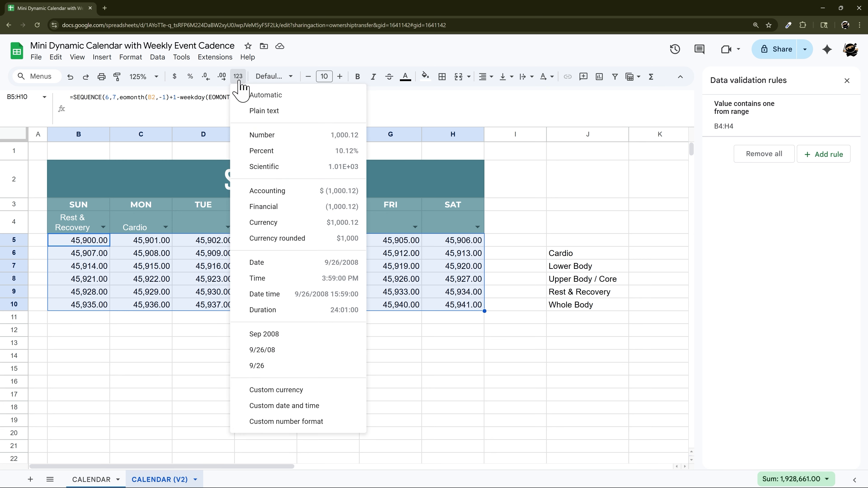
left_click(296, 269)
Step: Apply a custom date format containing only Day (5) to B5:H10, following the day numbers on the CALENDAR sheet
left_click(103, 480)
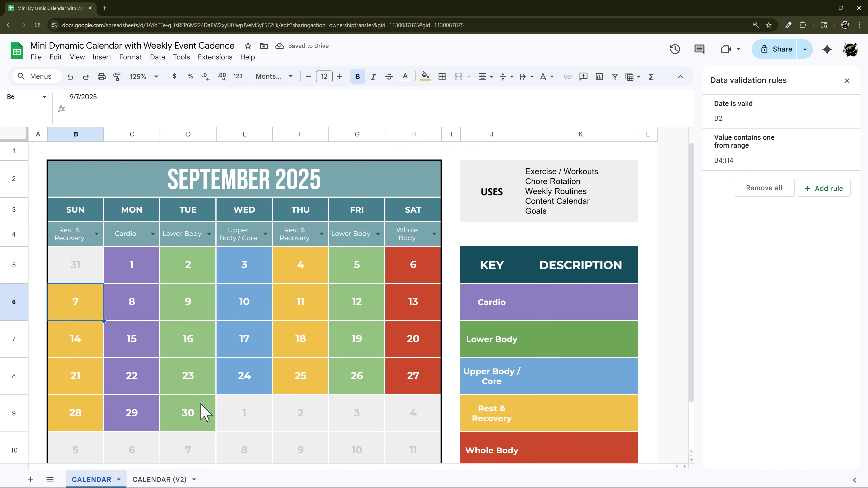
left_click(159, 479)
left_click(238, 76)
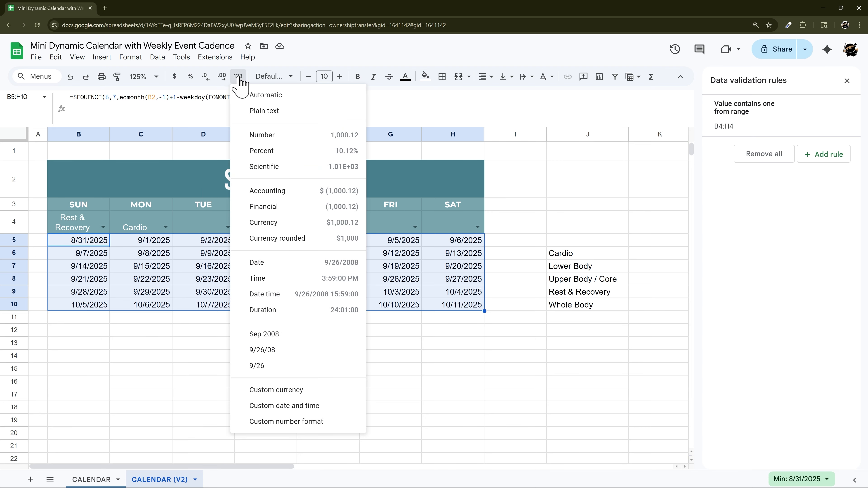
left_click(287, 405)
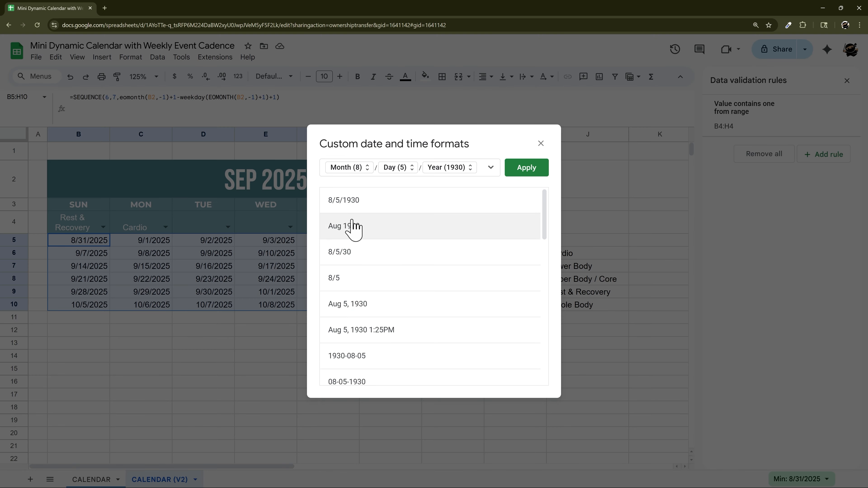
left_click(481, 167)
key("BackSpace")
key("BackSpace")
key("BackSpace")
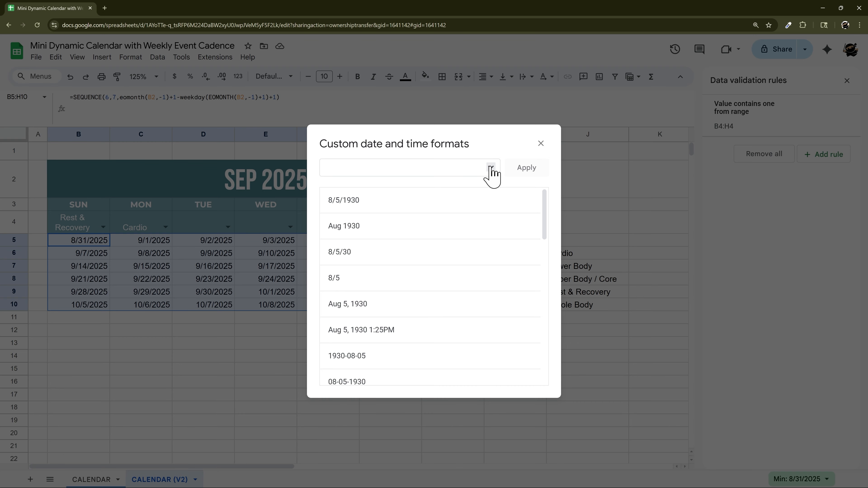
left_click(491, 168)
left_click(509, 193)
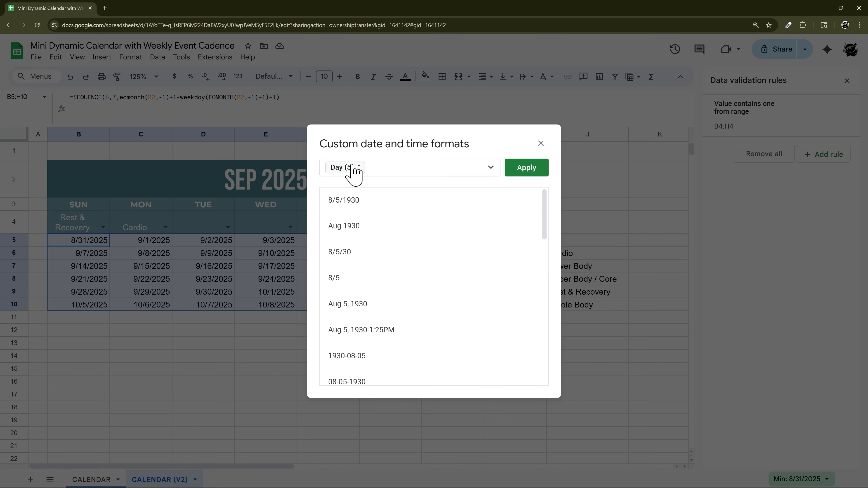
left_click(541, 169)
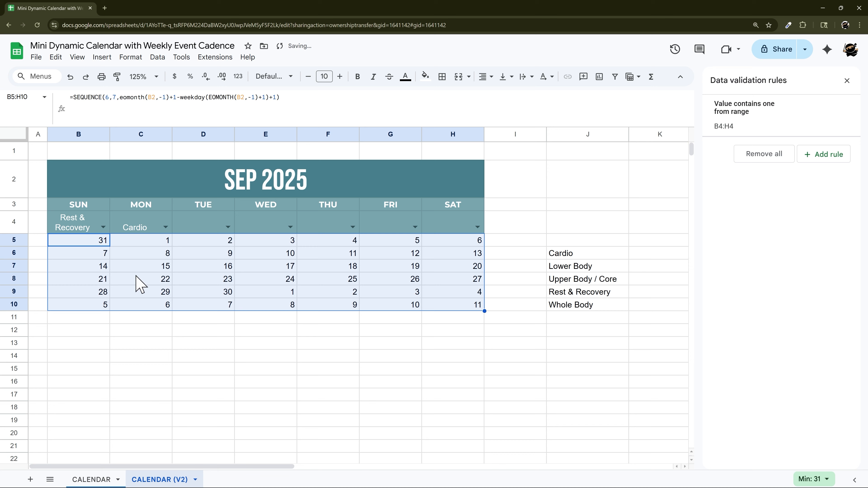
Step: Center the day numbers in B5:H10 horizontally and align them to the middle vertically
left_click(485, 77)
left_click(499, 96)
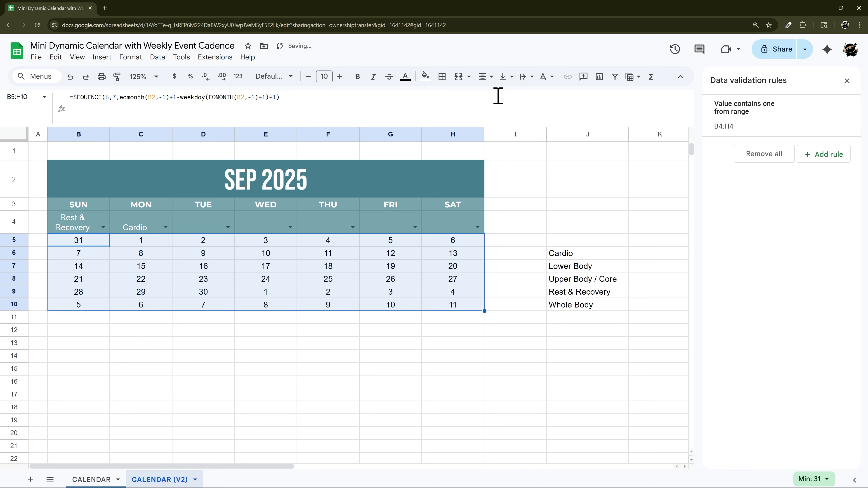
left_click(502, 82)
left_click(519, 94)
Step: Resize columns B through H to a width of 90 pixels
left_click_drag(449, 134, 99, 134)
right_click(97, 134)
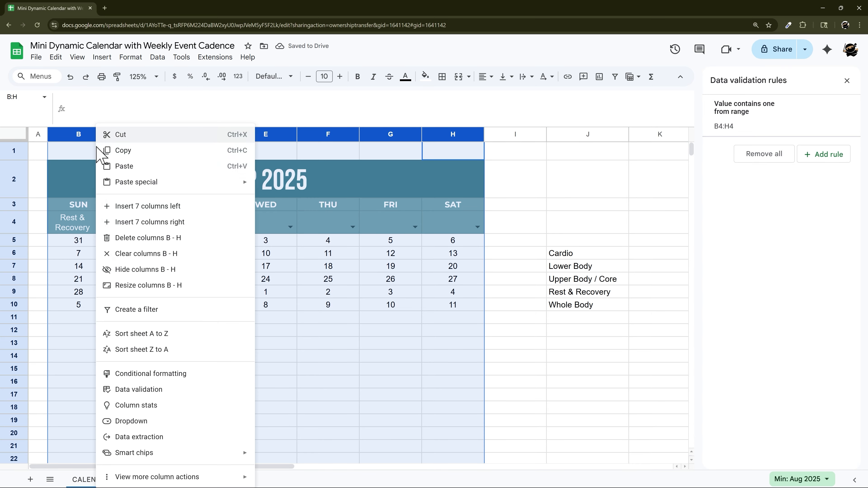
left_click(147, 285)
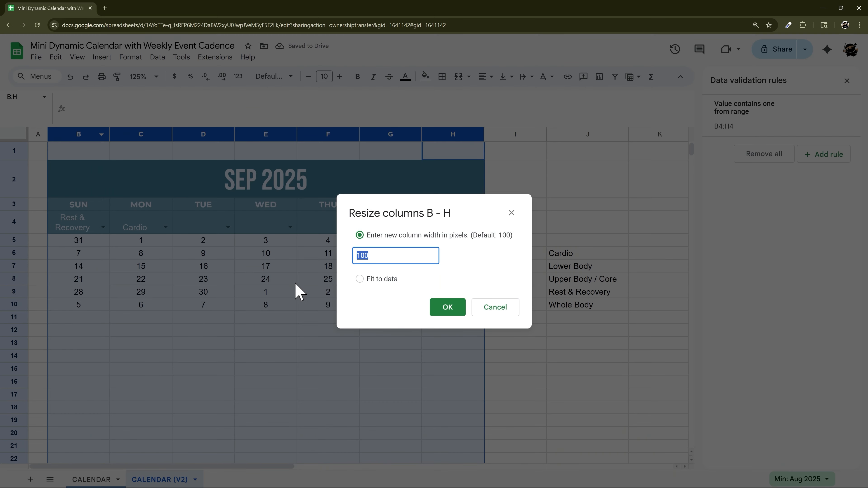
type("90")
key("Return")
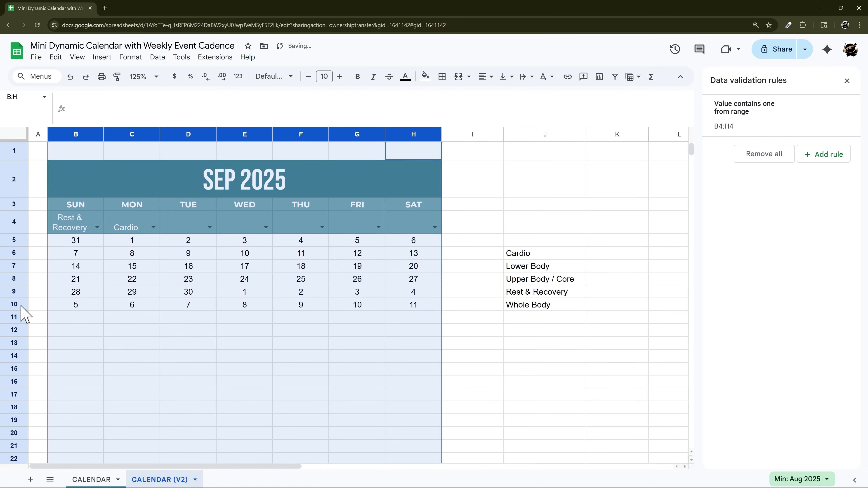
Step: Resize rows 5 through 10 to a height of 60 pixels
left_click_drag(21, 305, 15, 241)
right_click(16, 241)
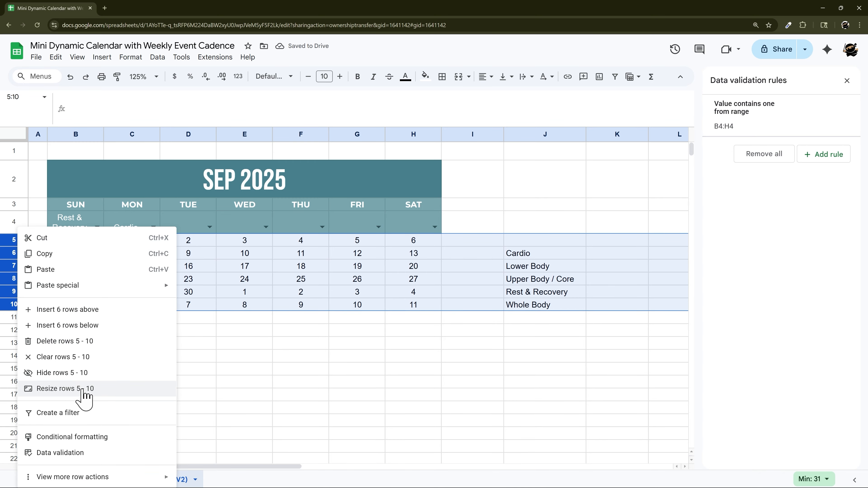
left_click(83, 390)
left_click(410, 256)
type("6")
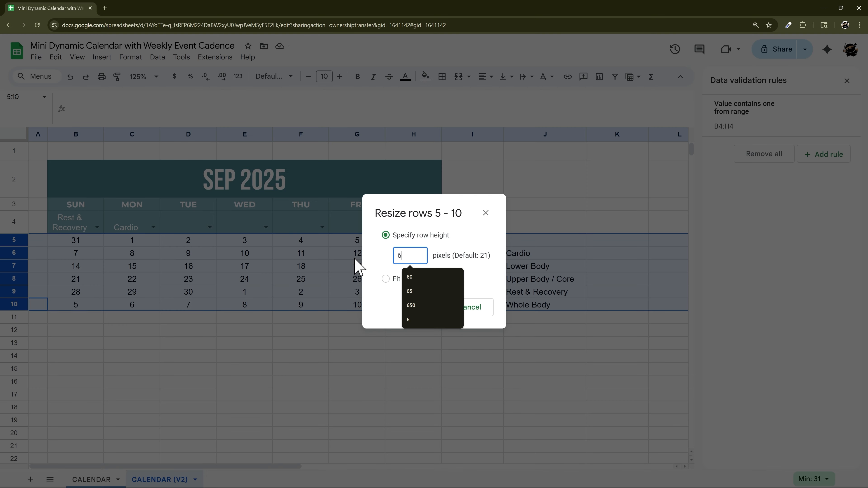
type("0")
key("Return")
Step: Check the height setting of row 5 on the CALENDAR sheet and compare it with the grid on CALENDAR (V2)
left_click(91, 480)
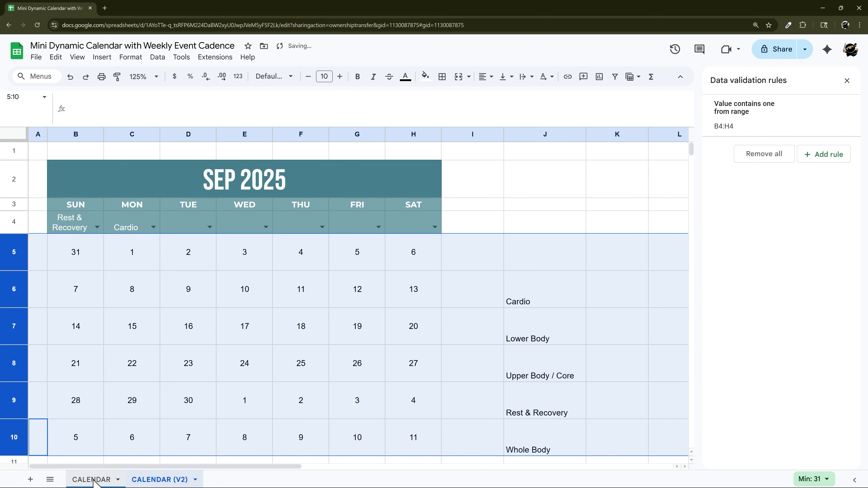
left_click(15, 270)
right_click(15, 270)
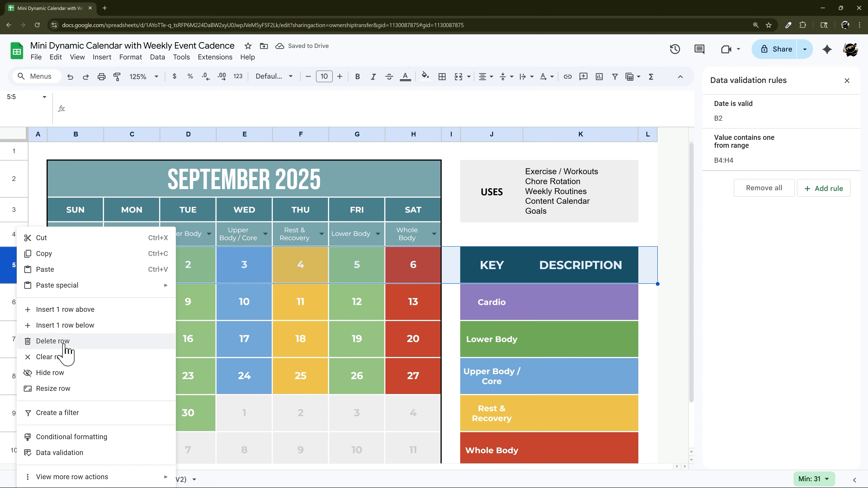
left_click(60, 389)
left_click(420, 307)
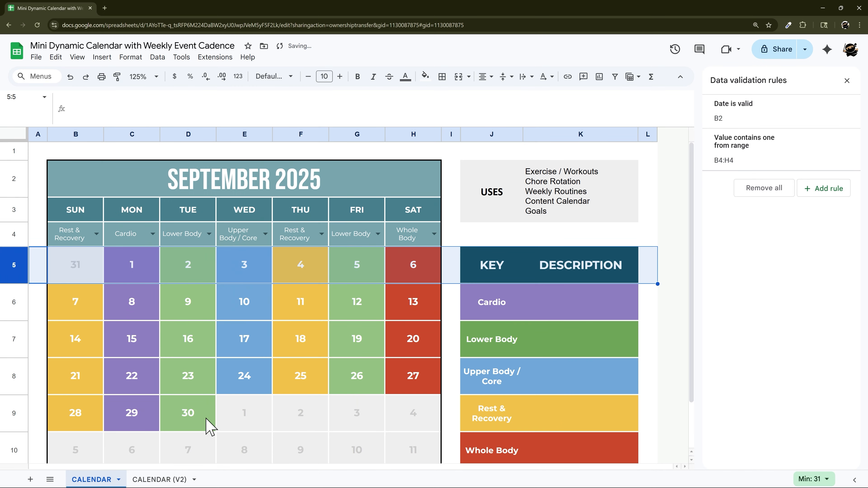
left_click(160, 479)
scroll(268, 253, "down", 3)
scroll(270, 255, "up", 3)
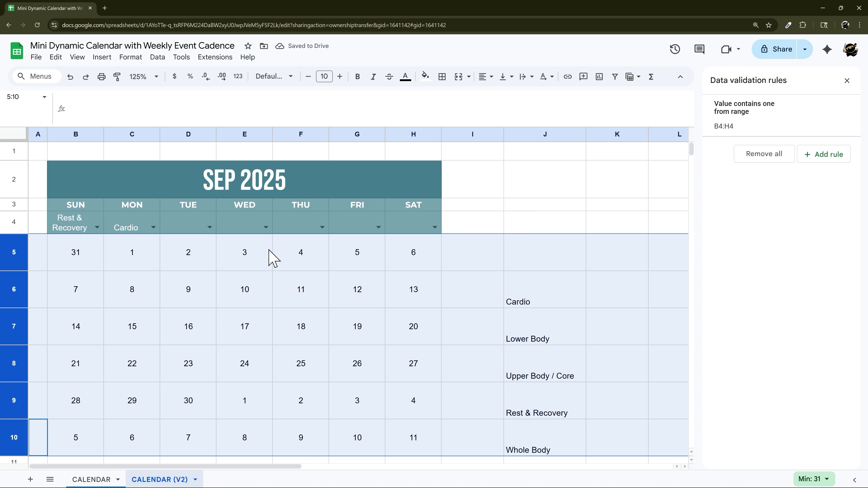
left_click(291, 226)
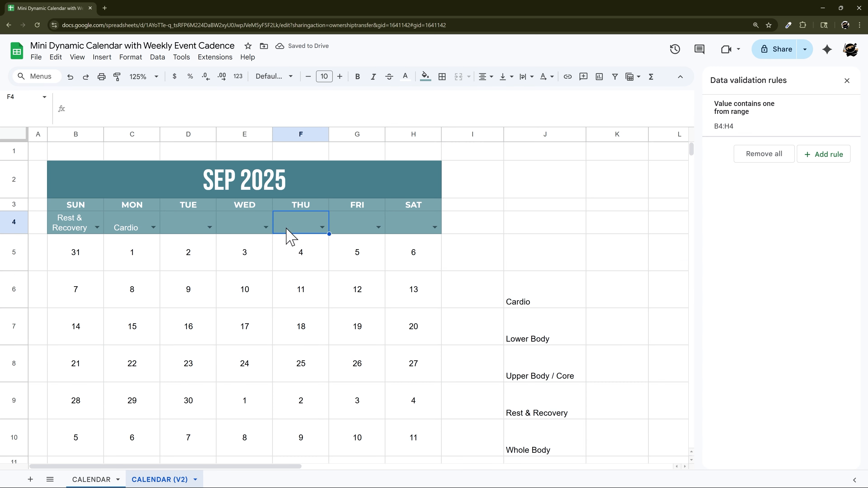
Step: Select all the empty rows from 12 through 1000 below the calendar grid
scroll(286, 236, "down", 4)
left_click(16, 327)
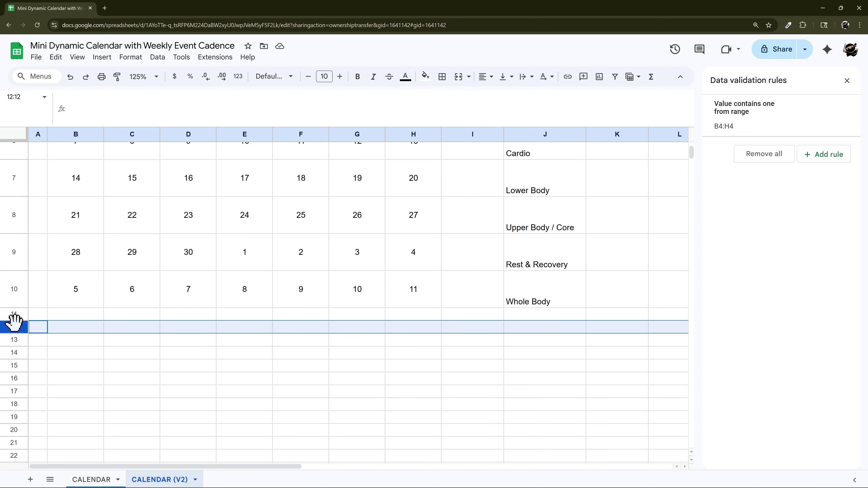
left_click(57, 331)
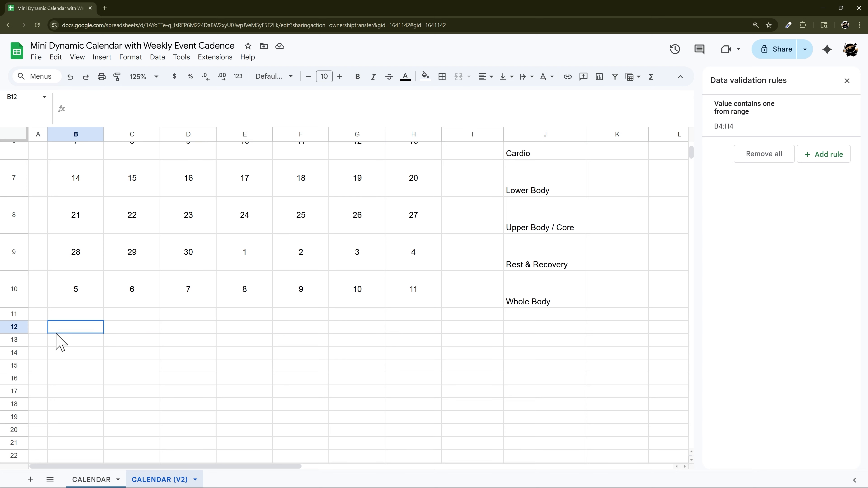
left_click_drag(17, 327, 14, 376)
left_click(76, 331)
left_click(15, 327)
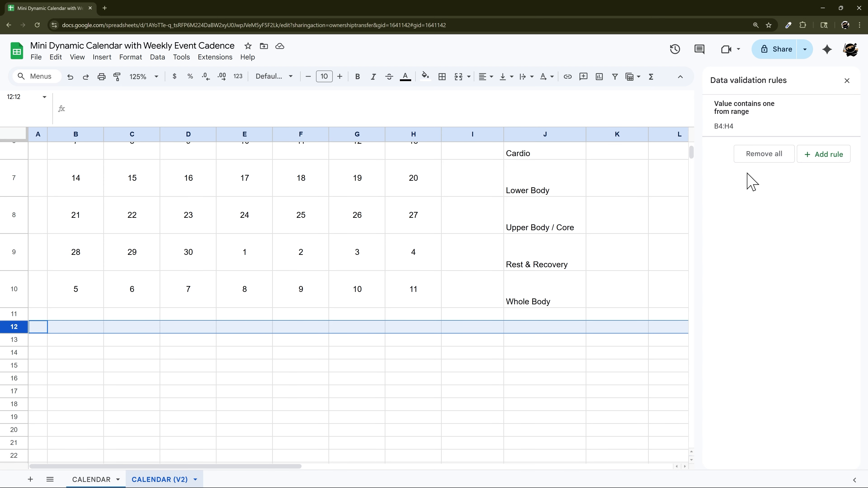
left_click_drag(692, 163, 697, 460)
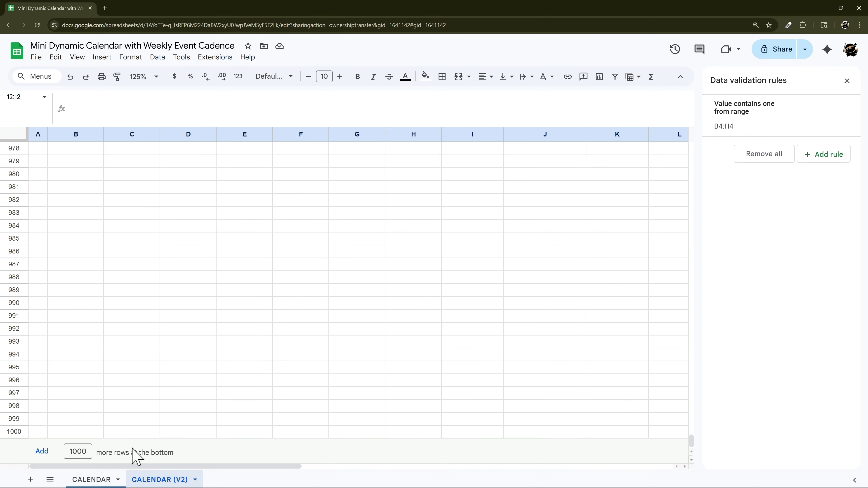
left_click(14, 432, "shift")
left_click_drag(691, 448, 700, 154)
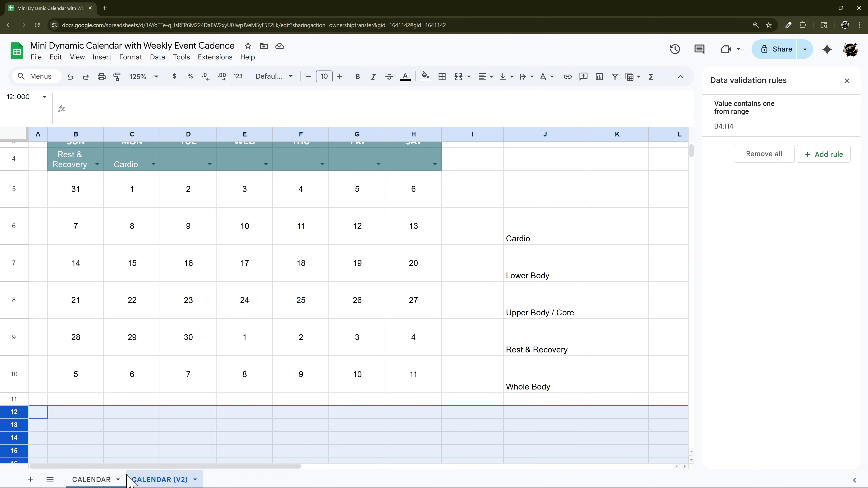
Step: Delete the empty rows 12 through 1000 below the calendar grid on CALENDAR (V2)
left_click(53, 415)
left_click(21, 410)
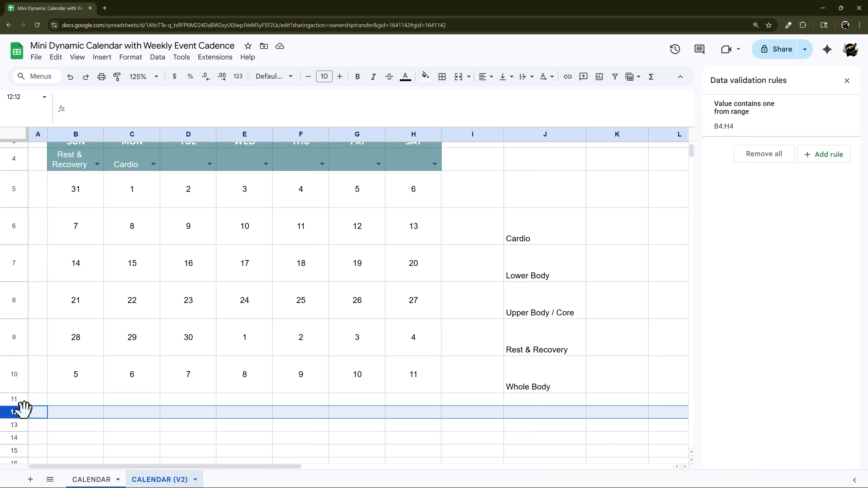
key("ctrl+shift+Down")
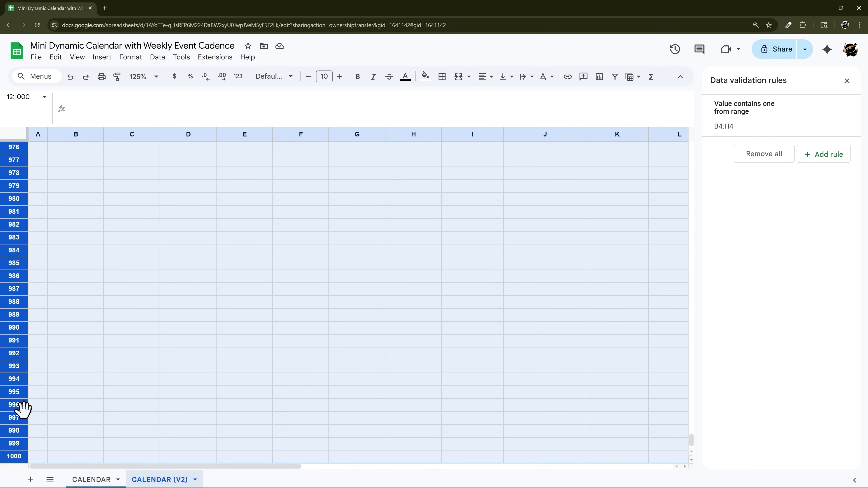
right_click(20, 343)
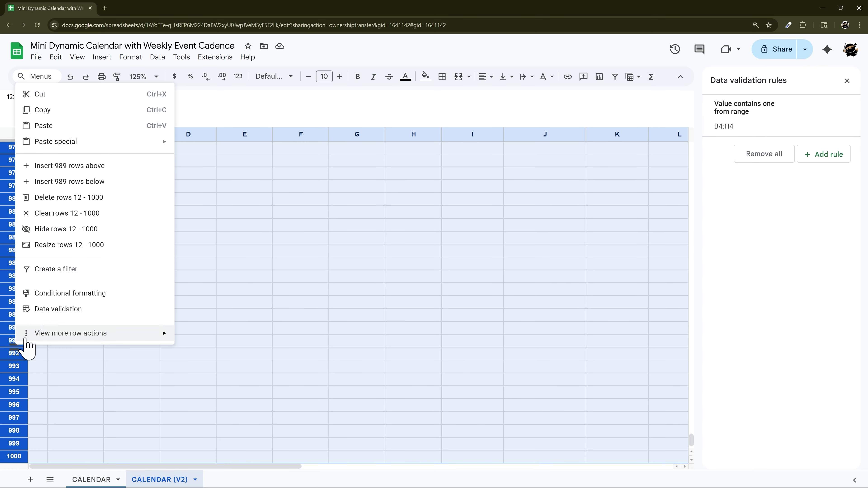
left_click(68, 198)
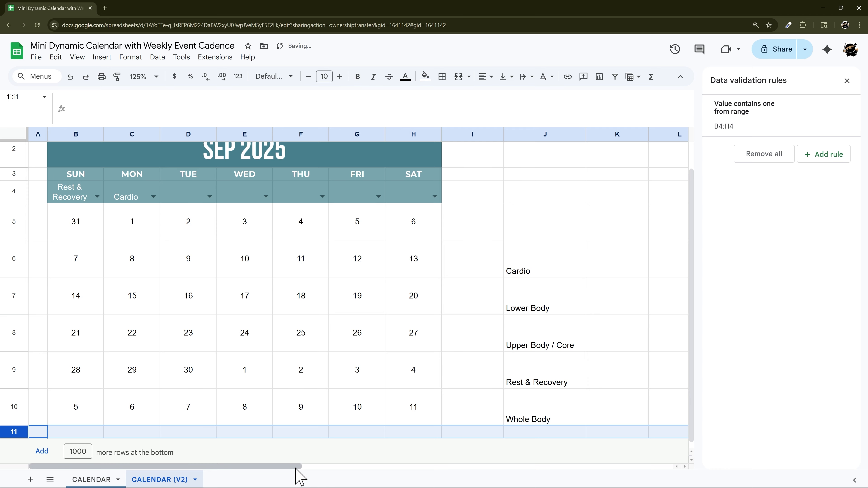
Step: Delete the empty columns L through Z beside the category list and close the data validation rules
left_click_drag(296, 467, 378, 466)
left_click(488, 134)
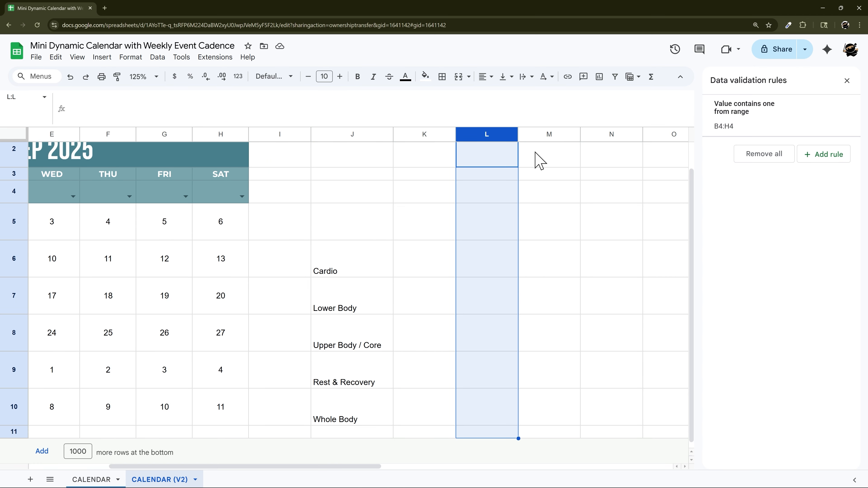
key("ctrl+shift+Right")
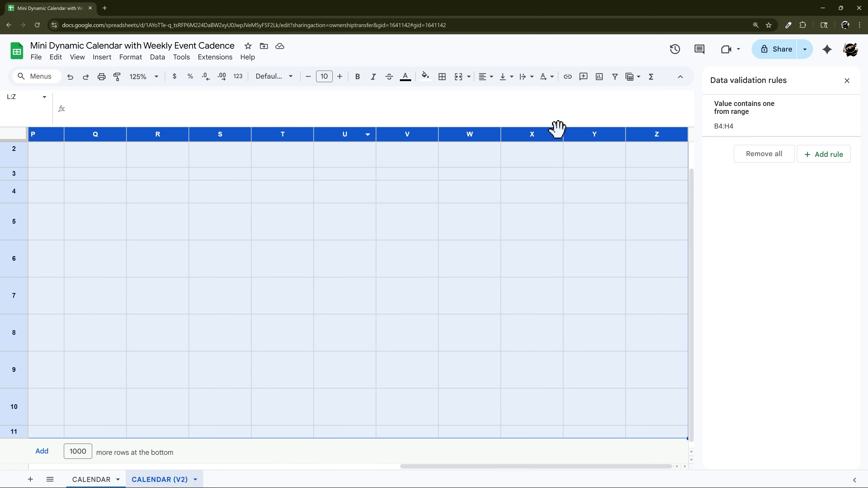
left_click(430, 134)
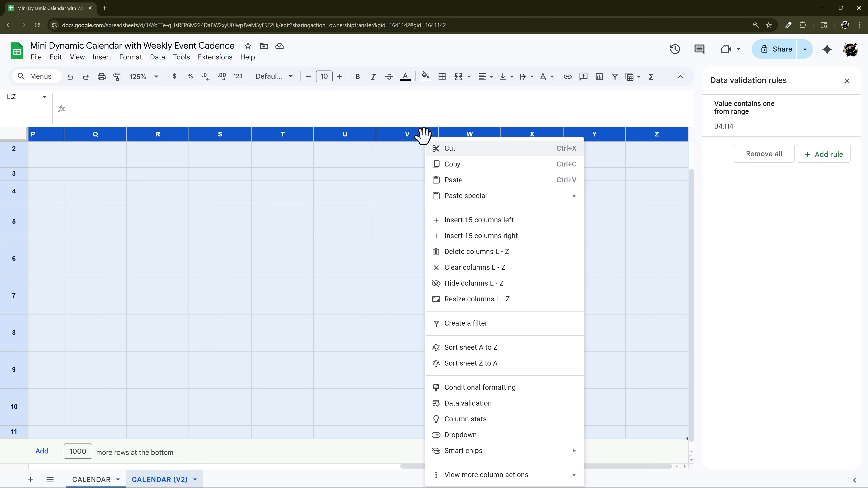
left_click(484, 253)
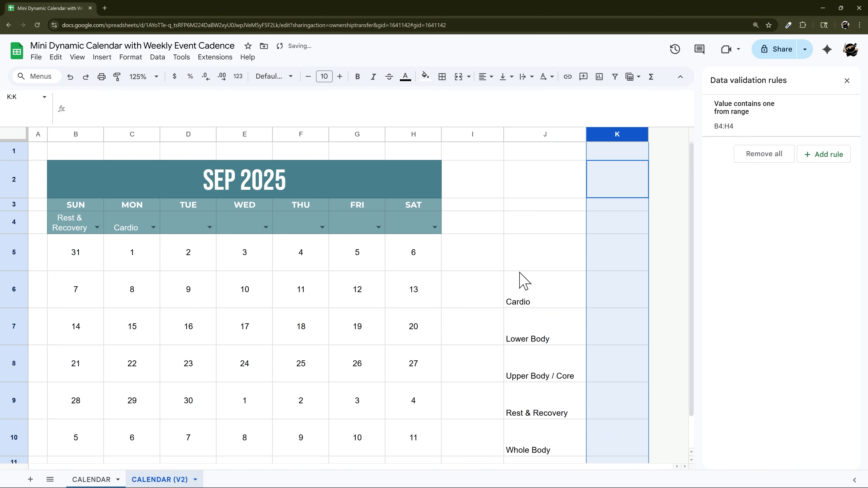
left_click(846, 81)
left_click(472, 253)
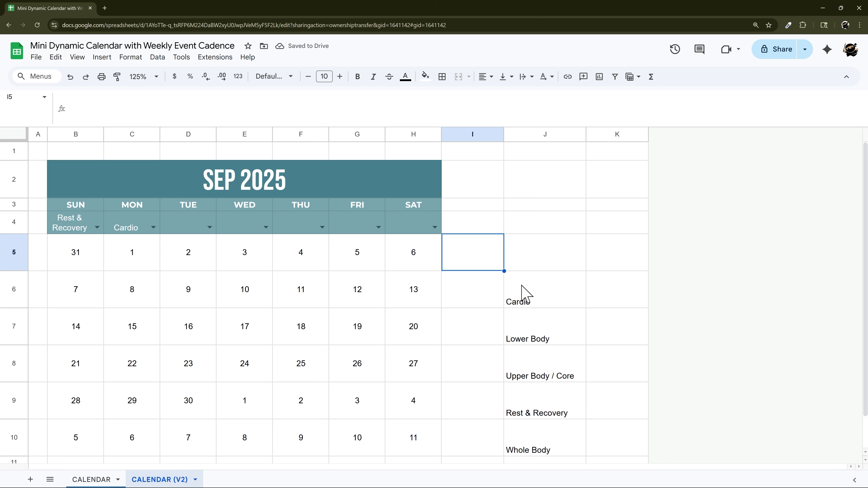
Step: Compare the layout and coloring of the finished calendar on CALENDAR with the grid on CALENDAR (V2)
left_click(90, 480)
scroll(116, 193, "down", 1)
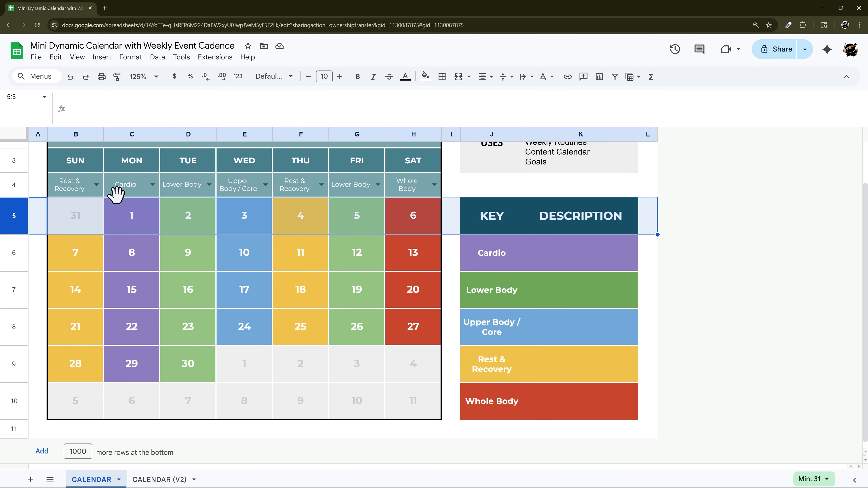
scroll(118, 232, "up", 1)
left_click_drag(58, 181, 335, 315)
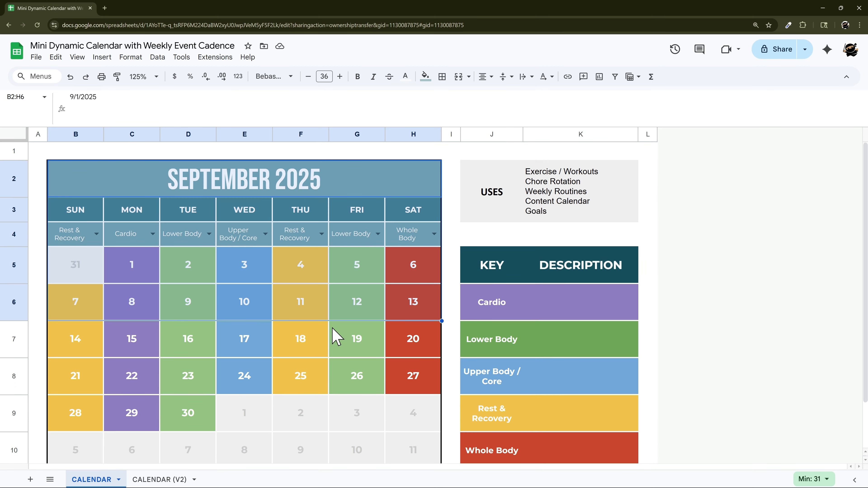
left_click(150, 479)
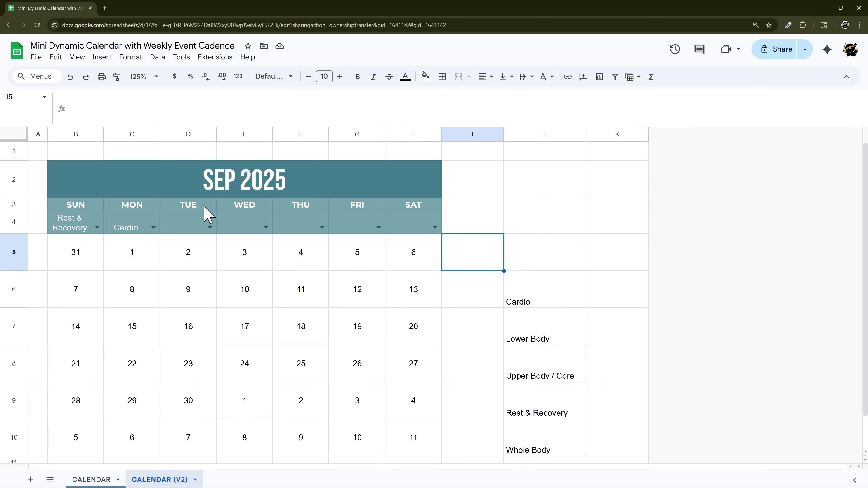
scroll(106, 270, "down", 2)
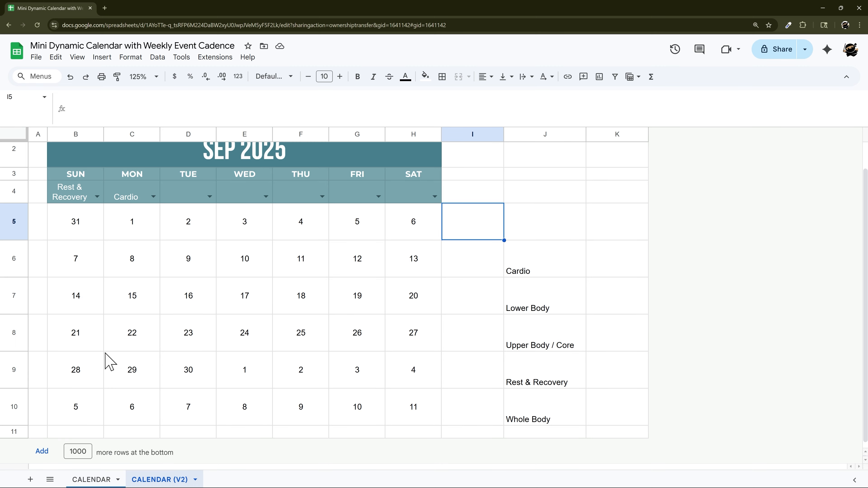
Step: Examine the range and custom formula of the first conditional formatting rule on the CALENDAR sheet's date grid
left_click(89, 480)
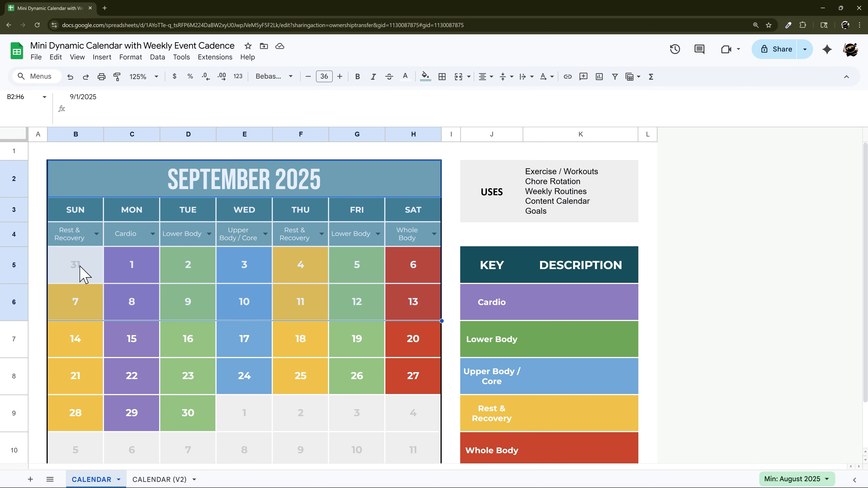
left_click_drag(83, 274, 411, 359)
left_click(131, 57)
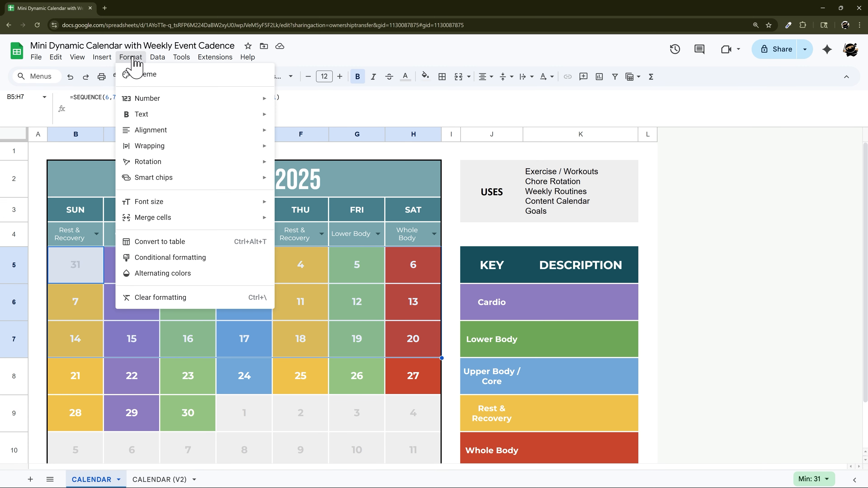
left_click(175, 260)
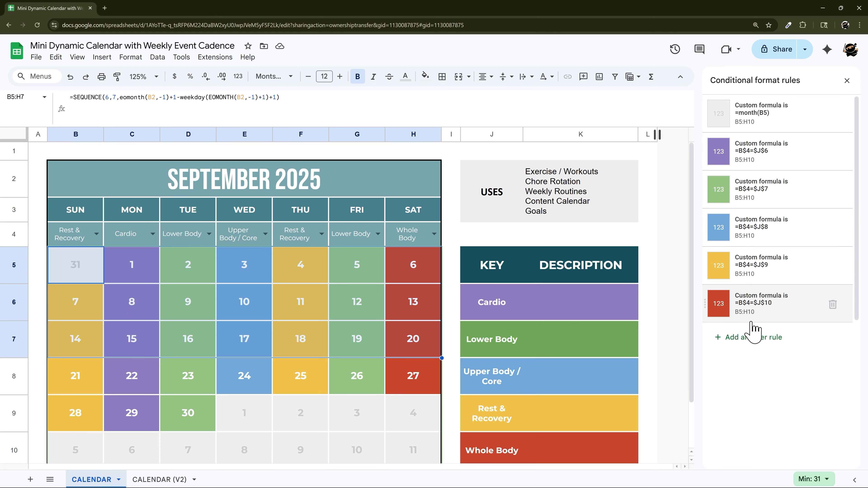
left_click(768, 115)
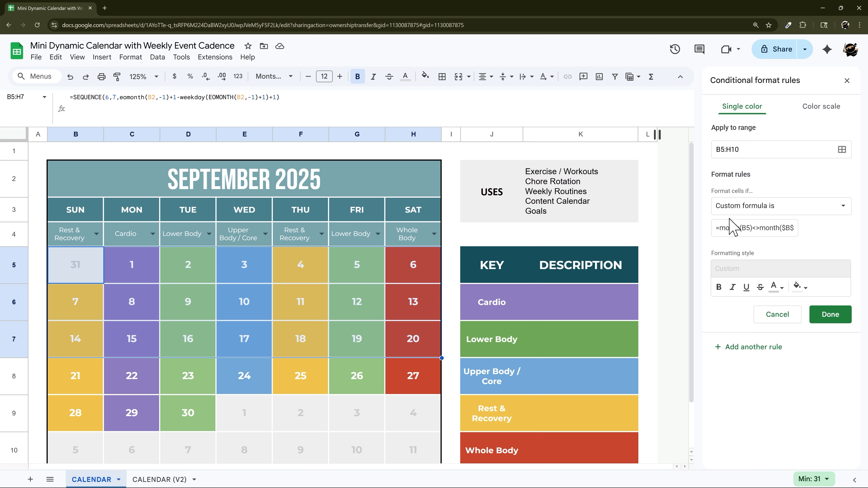
left_click(755, 151)
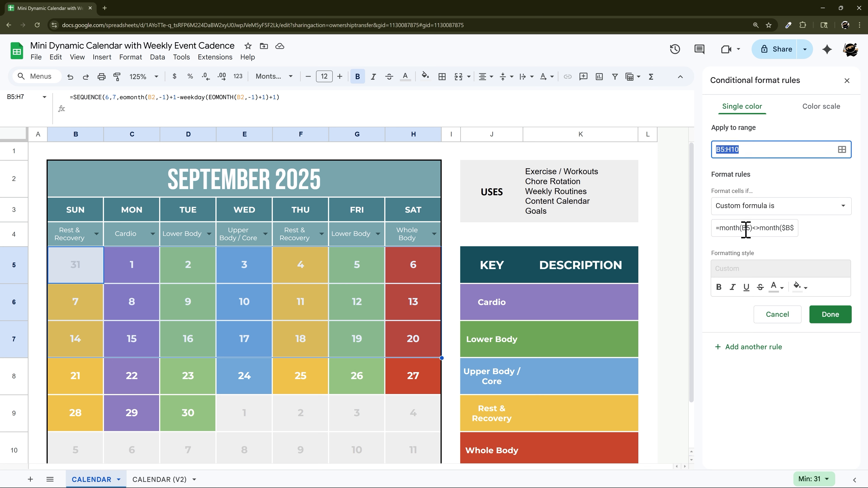
left_click(753, 228)
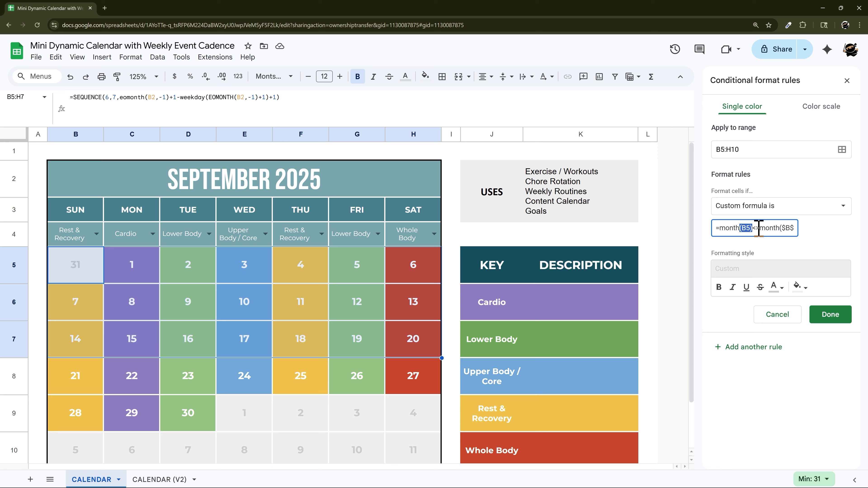
left_click_drag(762, 228, 813, 228)
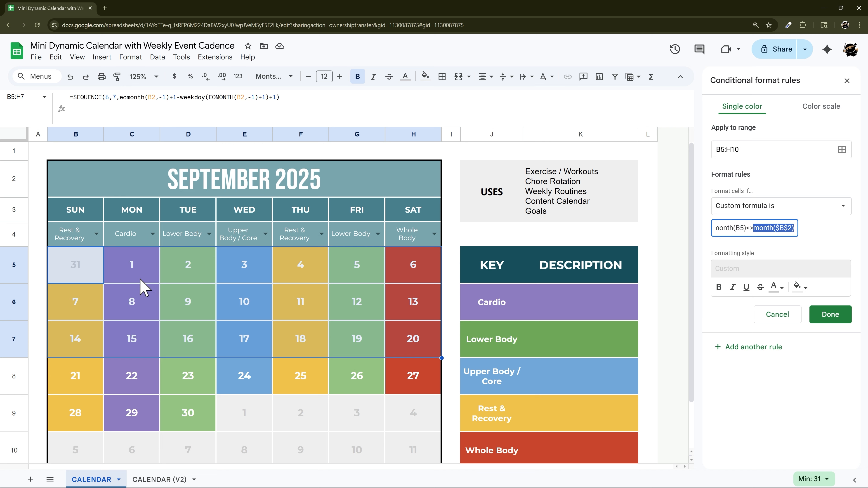
key("Return")
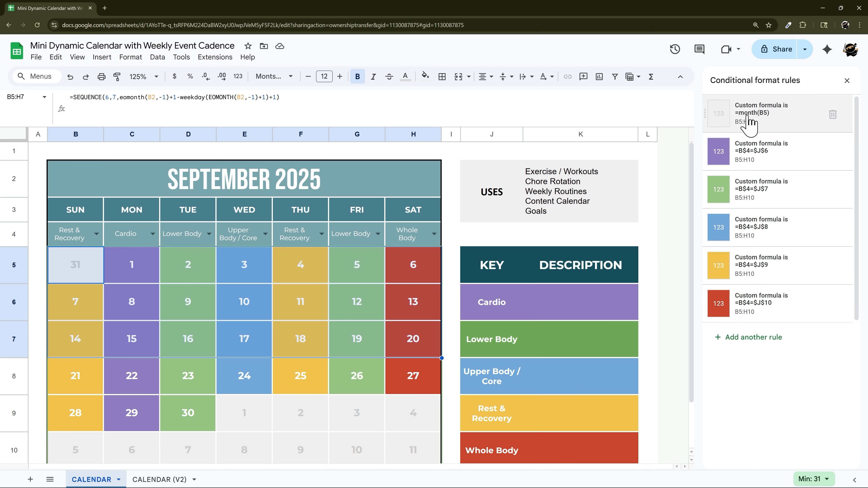
Step: Select the date grid B5:H10 on the CALENDAR (V2) sheet
left_click(159, 479)
left_click_drag(82, 228, 416, 414)
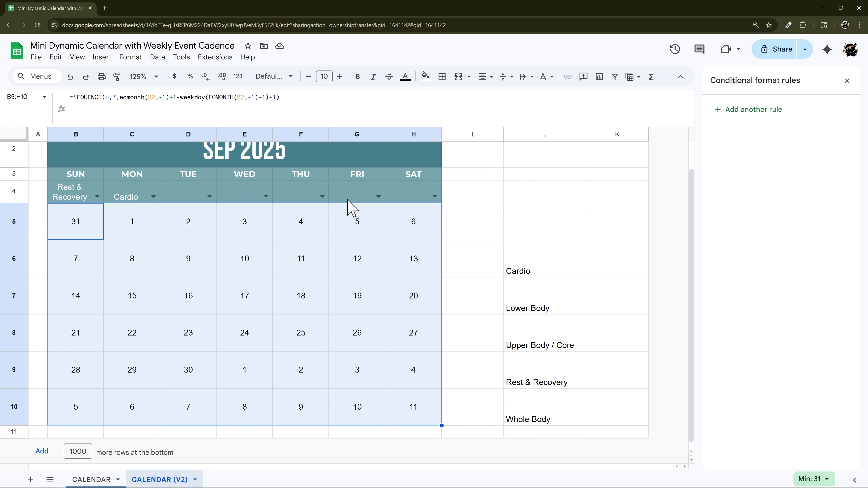
left_click(761, 117)
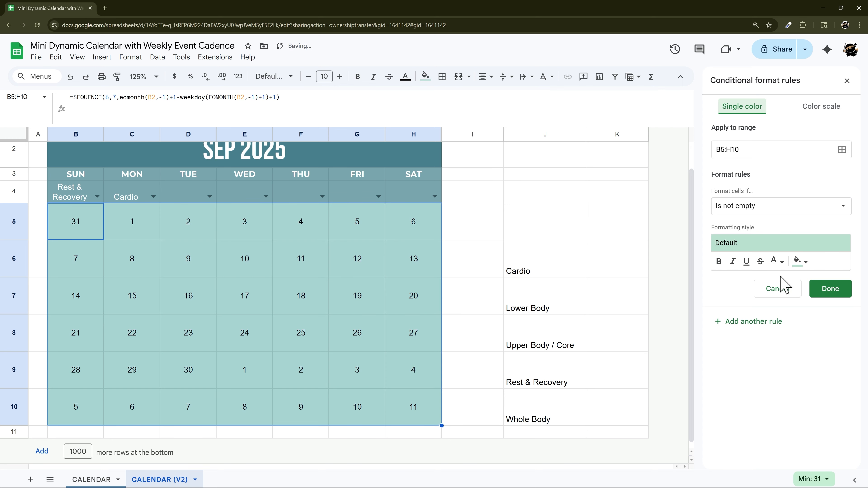
left_click(792, 288)
left_click(845, 82)
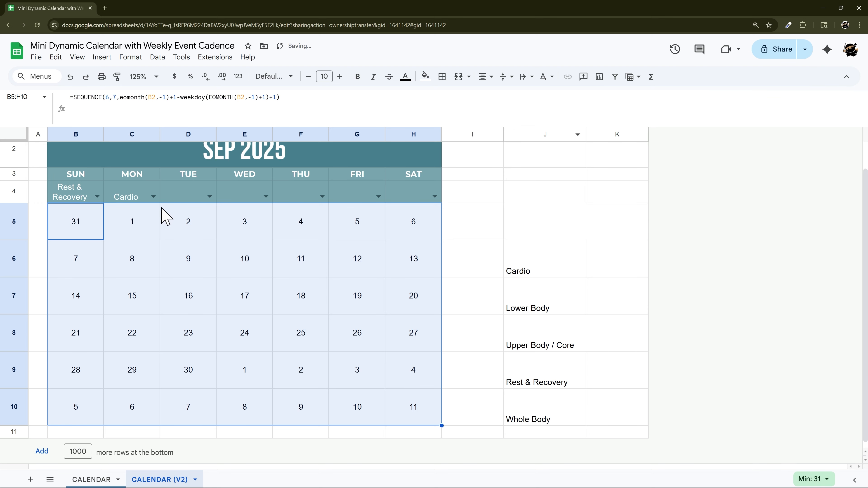
Step: Add a conditional formatting rule to B5:H10 with the custom formula =month(B5)<>month($B$2)
left_click(139, 58)
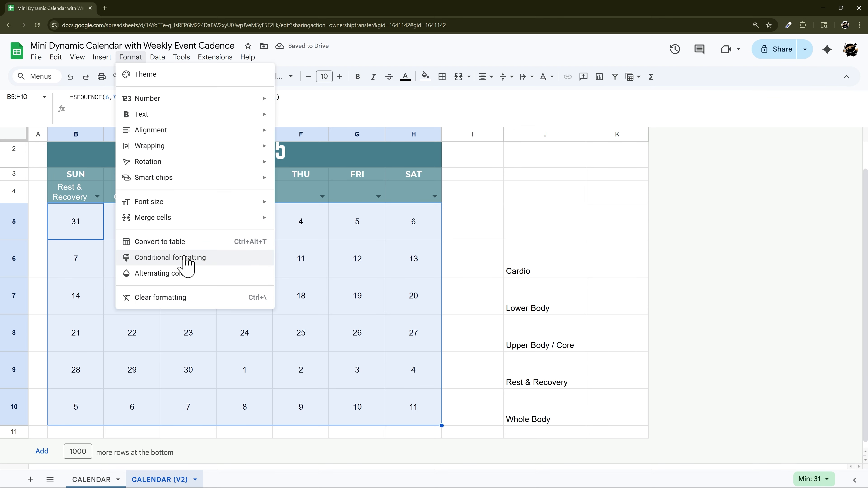
left_click(193, 260)
left_click(757, 219)
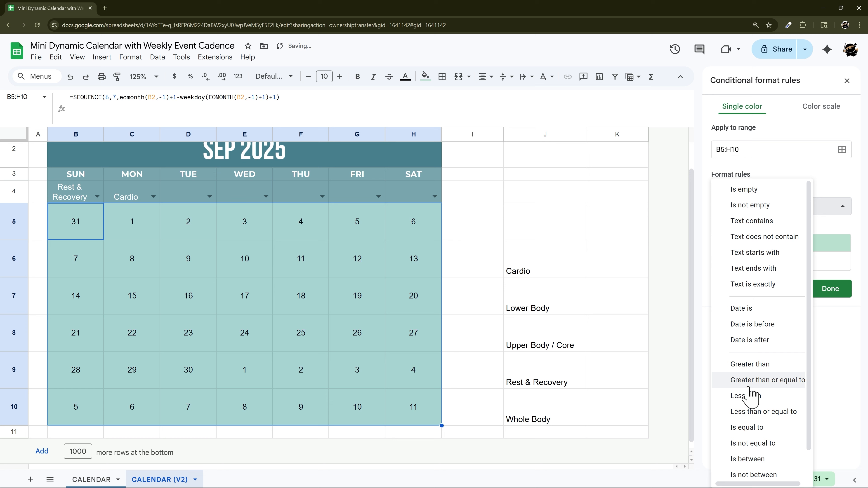
scroll(711, 398, "down", 3)
left_click(745, 466)
left_click(745, 222)
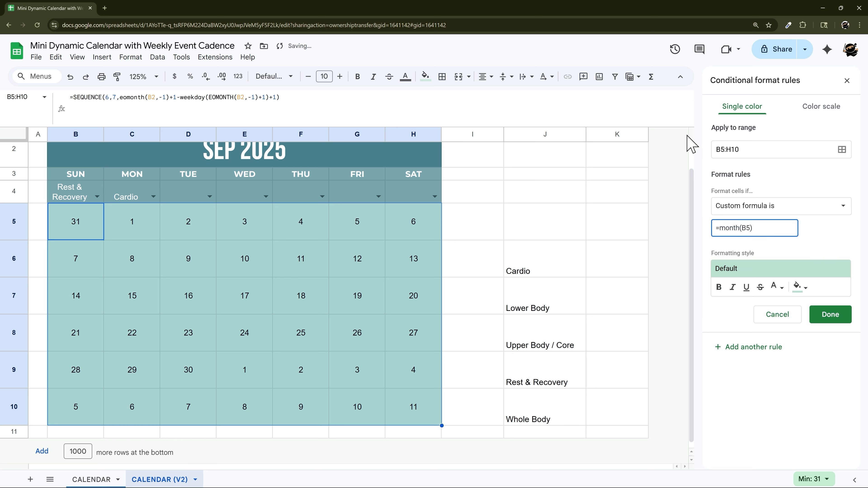
left_click_drag(725, 151, 719, 149)
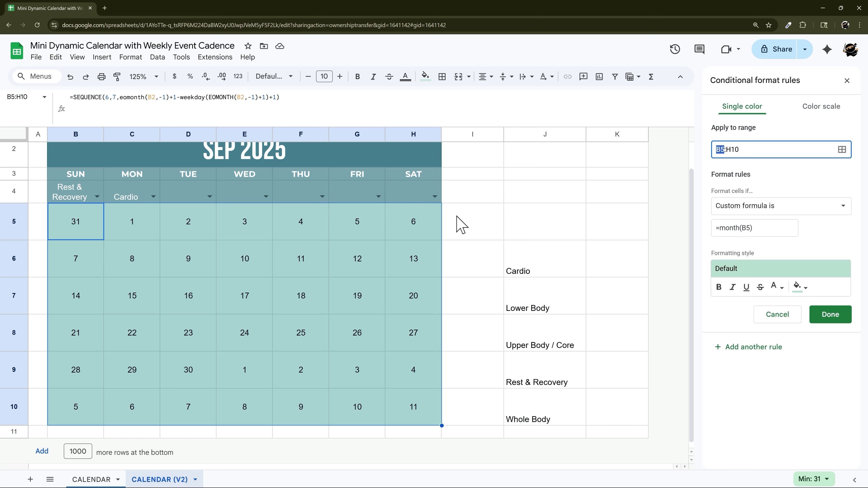
left_click(749, 227)
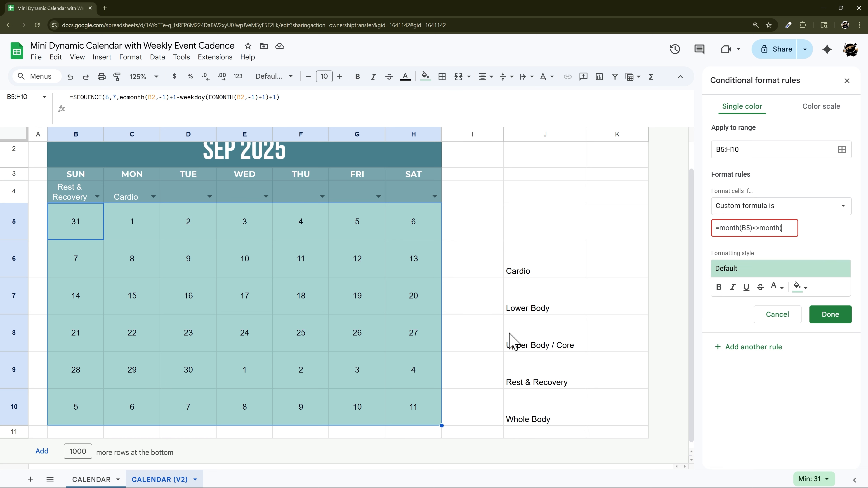
type("2)")
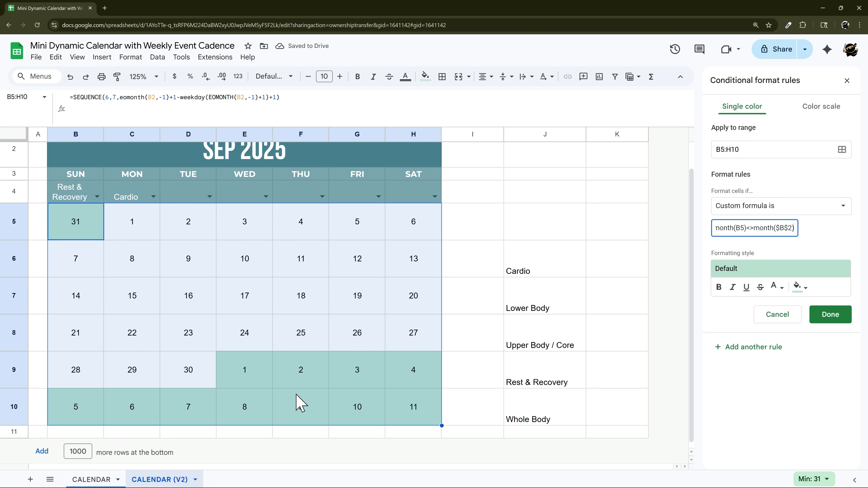
Step: Give the out-of-month rule a light gray fill and gray text, and save the rule
left_click(800, 288)
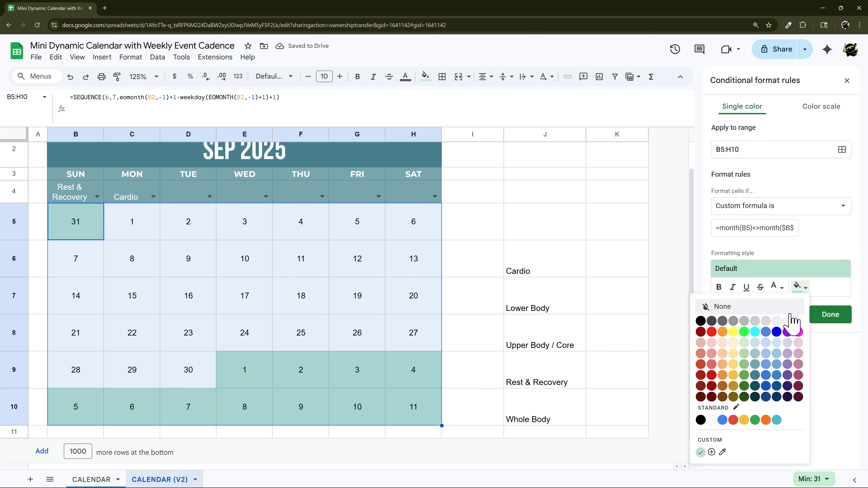
left_click(776, 321)
left_click(775, 287)
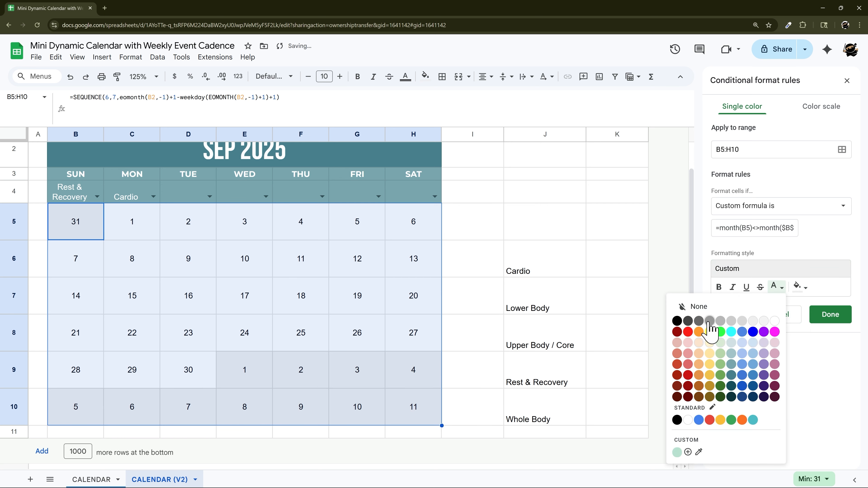
left_click(731, 321)
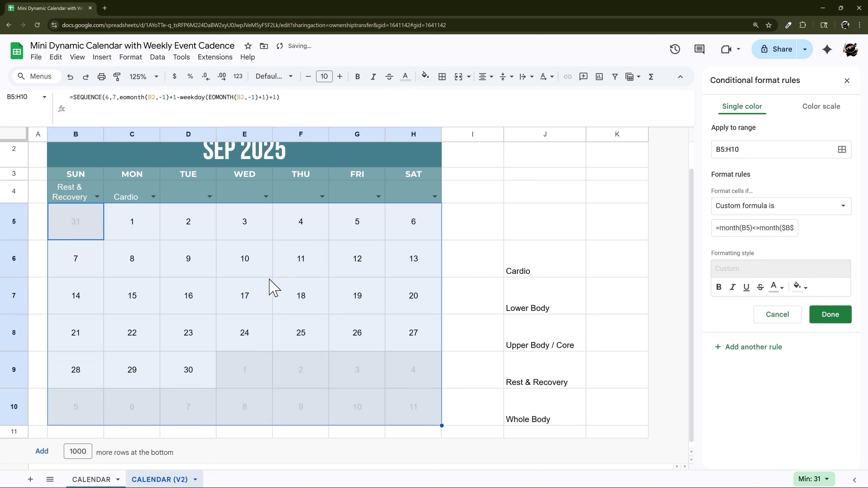
scroll(135, 279, "up", 1)
scroll(98, 228, "down", 1)
left_click(831, 316)
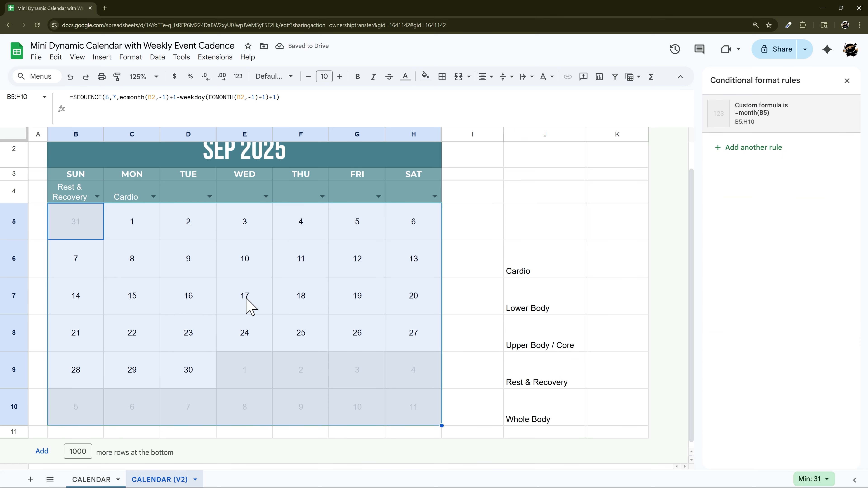
left_click(466, 267)
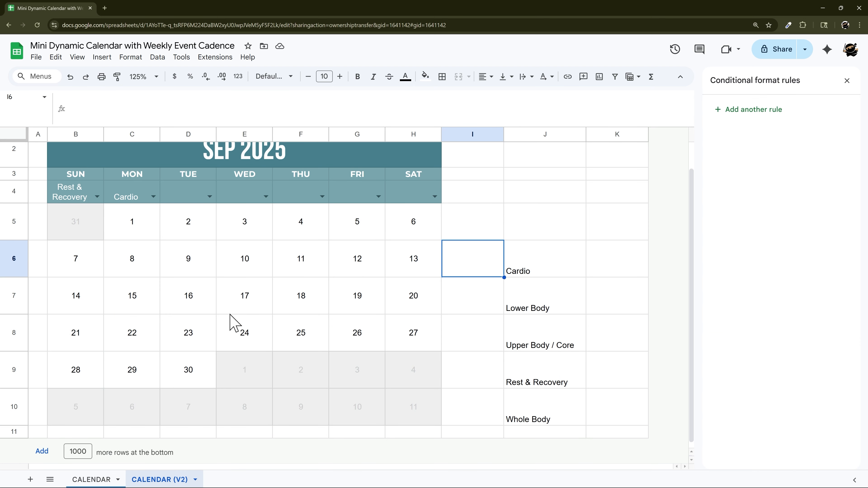
Step: Set the date grid B5:H10 on the CALENDAR (V2) sheet to bold Montserrat, size 12
left_click(91, 480)
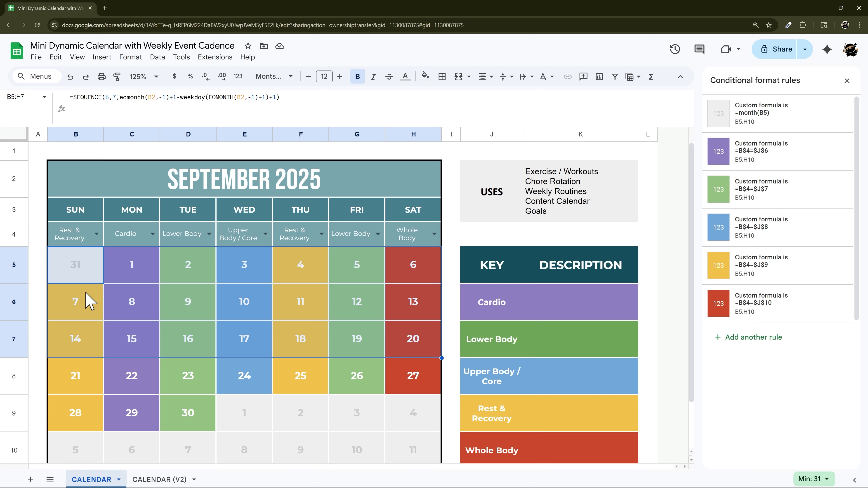
scroll(165, 302, "down", 2)
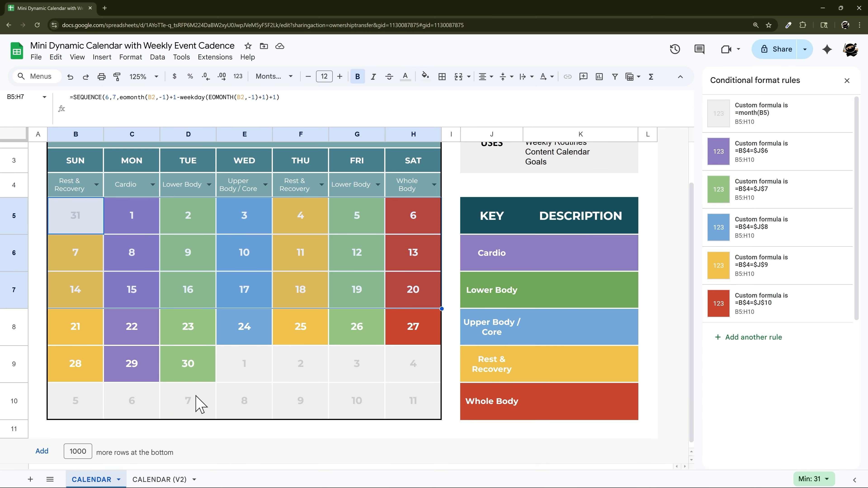
left_click(162, 479)
left_click_drag(414, 417, 77, 232)
left_click(259, 84)
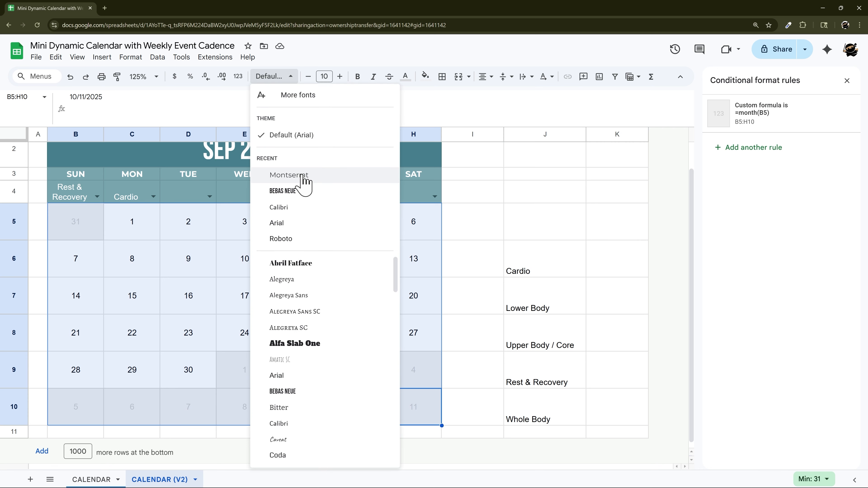
left_click(305, 176)
left_click(357, 76)
left_click(340, 77)
left_click(340, 76)
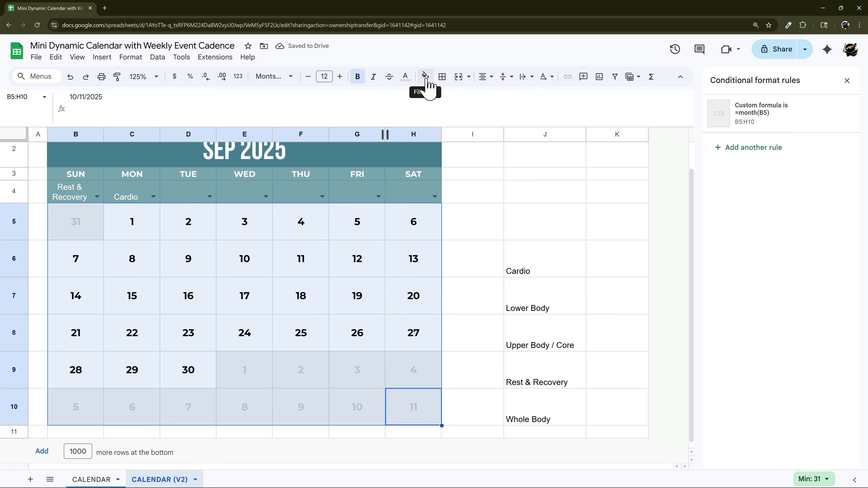
Step: Color the text of the date grid B5:H10 dark teal and set its fill to white
left_click(405, 77)
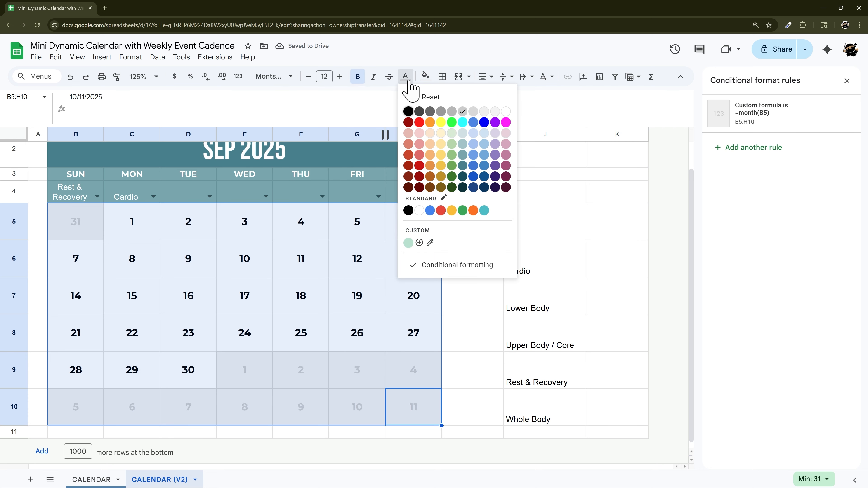
left_click(462, 165)
left_click(405, 76)
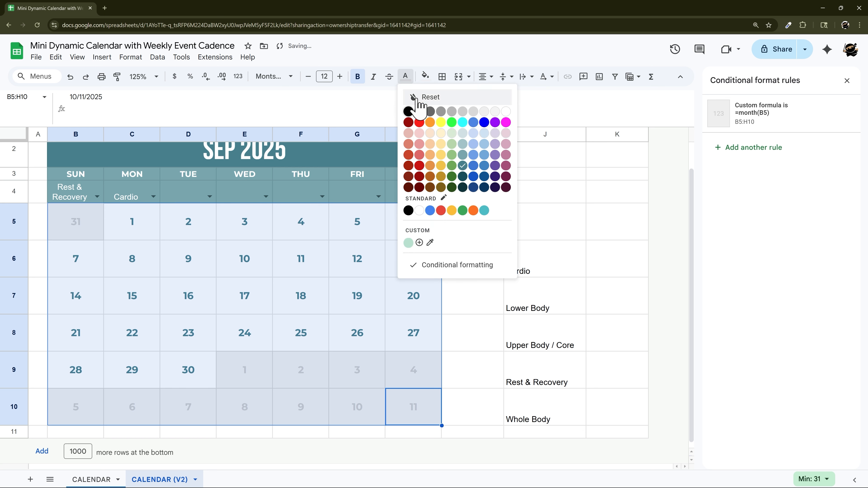
left_click(462, 173)
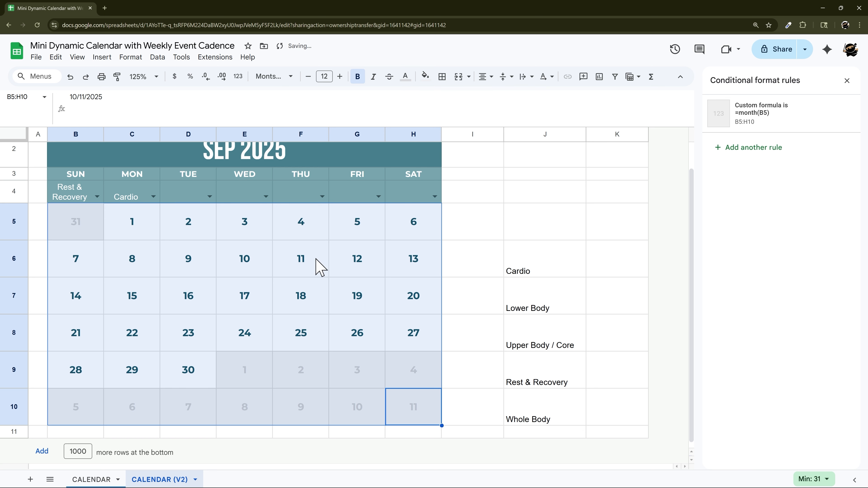
left_click(424, 77)
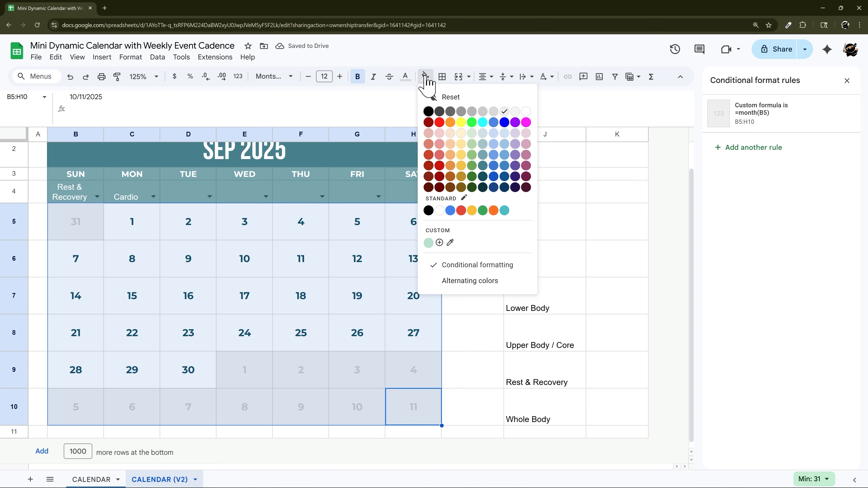
left_click(478, 113)
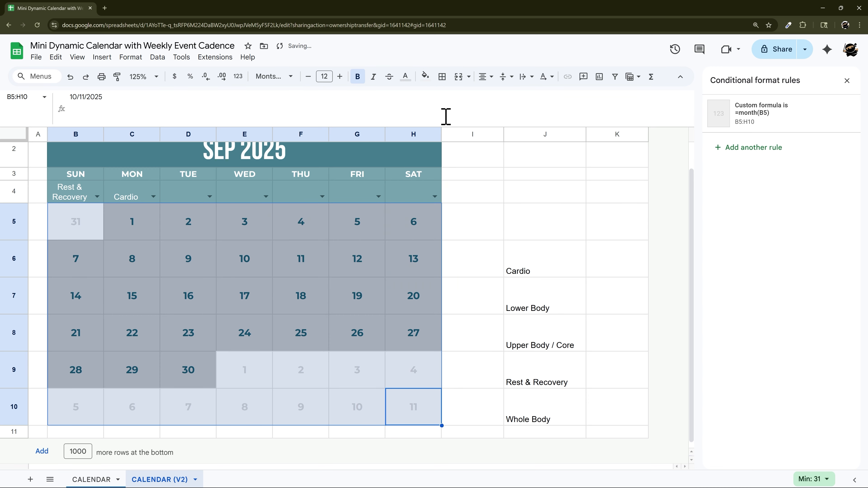
left_click(425, 76)
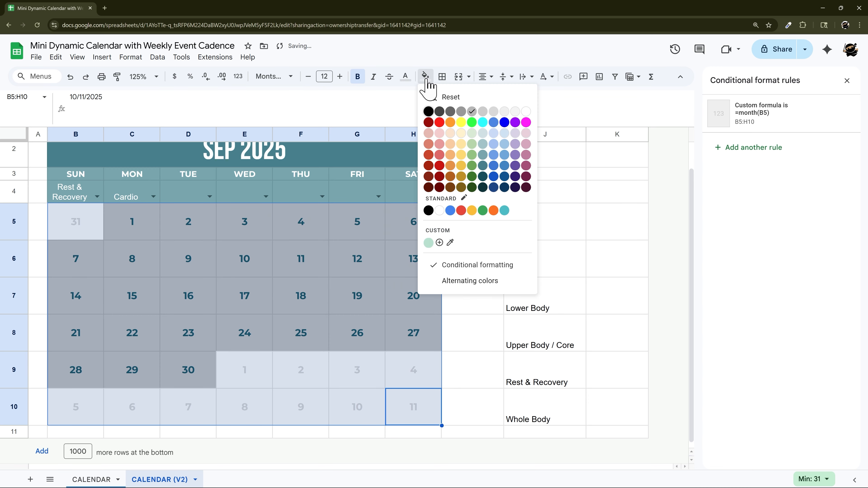
left_click(528, 112)
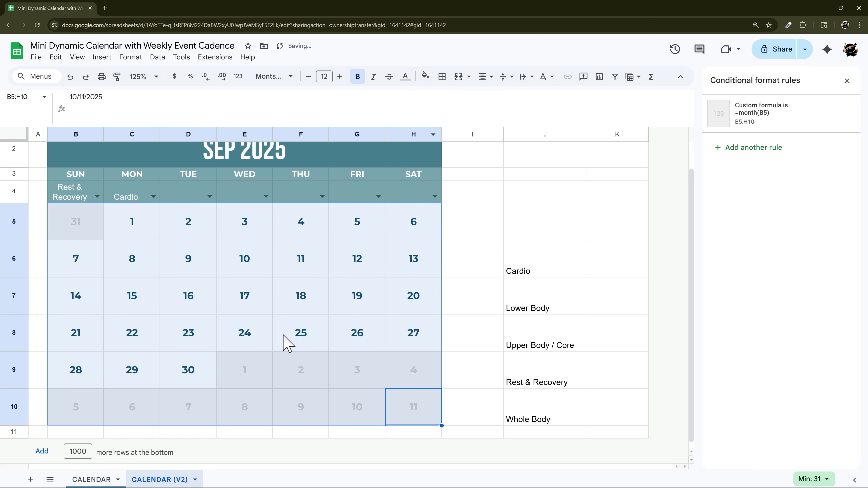
left_click(249, 295)
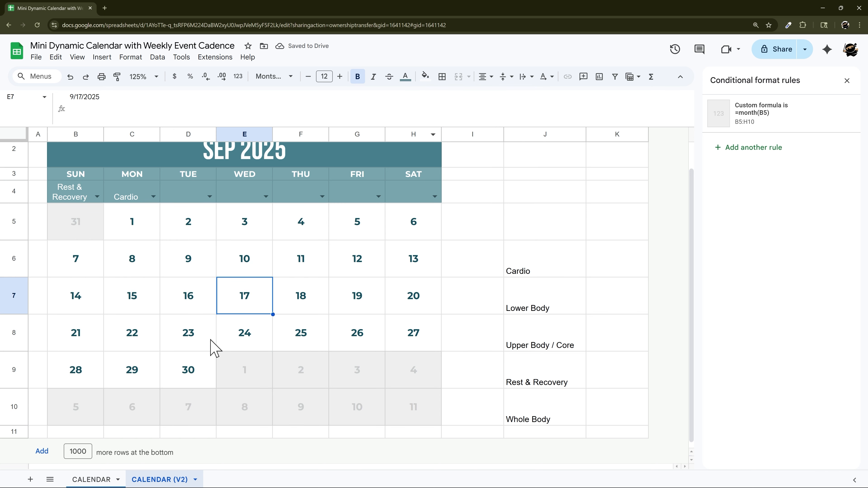
Step: Insert one column to the right of column K on the CALENDAR (V2) sheet
left_click(91, 479)
left_click_drag(501, 254, 588, 414)
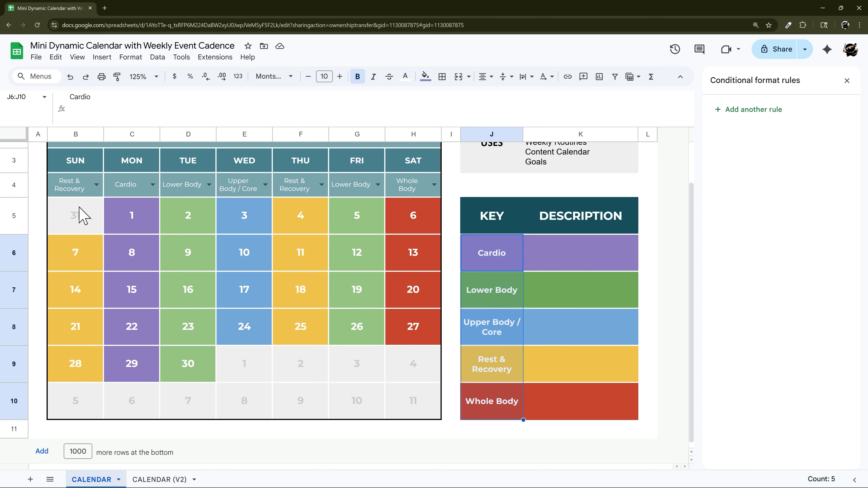
left_click_drag(84, 219, 424, 310)
left_click_drag(490, 252, 588, 407)
left_click(150, 479)
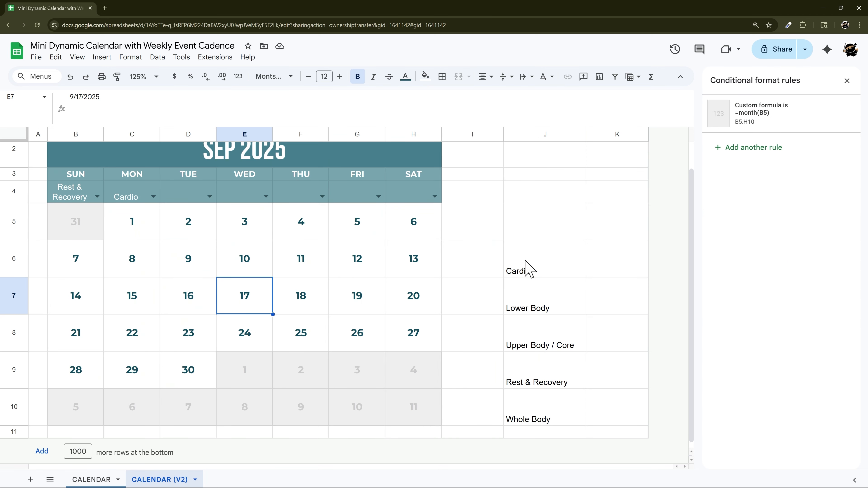
left_click_drag(526, 268, 608, 269)
left_click(615, 134)
right_click(614, 134)
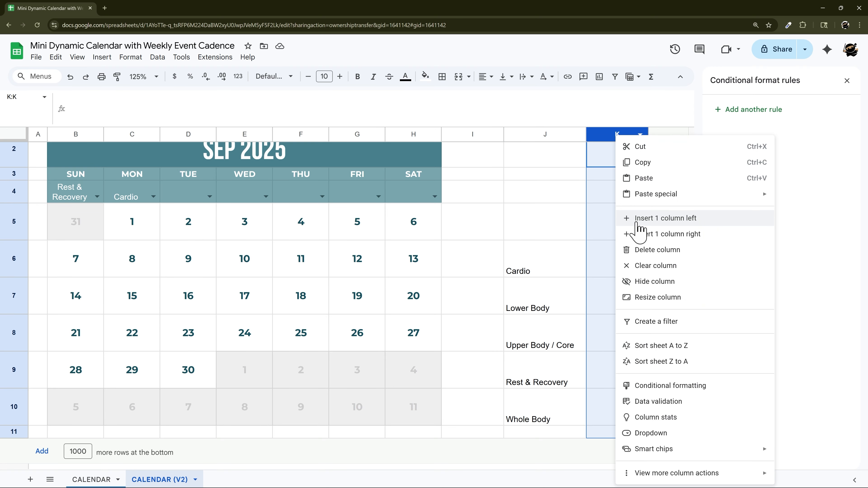
left_click(651, 235)
Step: Fill the Cardio row J6:K6 light purple and the Lower Body row J7:K7 light blue
left_click_drag(529, 297, 581, 302)
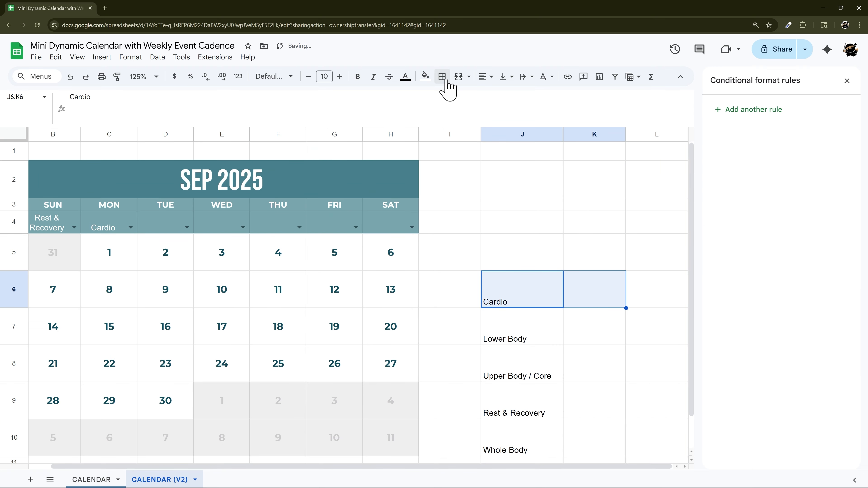
left_click(425, 76)
left_click(516, 160)
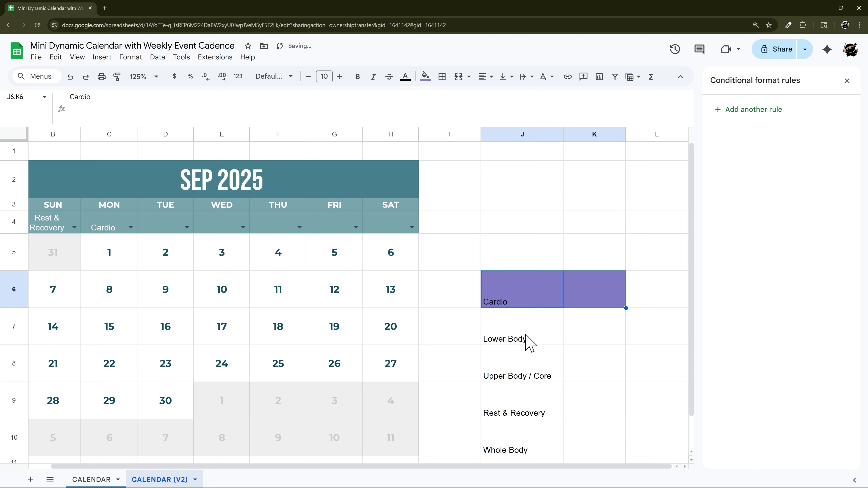
left_click_drag(526, 342, 588, 338)
left_click(425, 77)
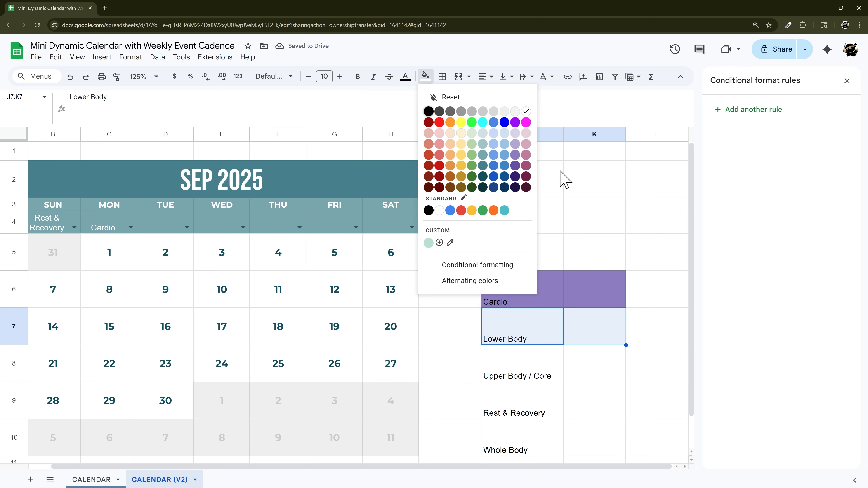
left_click(502, 160)
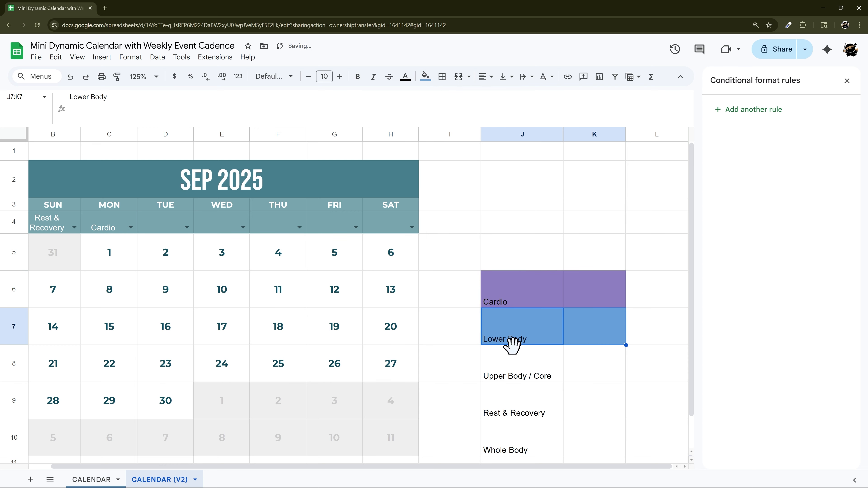
Step: Fill the Upper Body / Core row J8:K8 light green and the Rest & Recovery row J9:K9 light orange
left_click_drag(516, 364, 574, 372)
left_click(425, 76)
left_click(472, 157)
left_click_drag(520, 401, 586, 401)
left_click(426, 77)
left_click(451, 156)
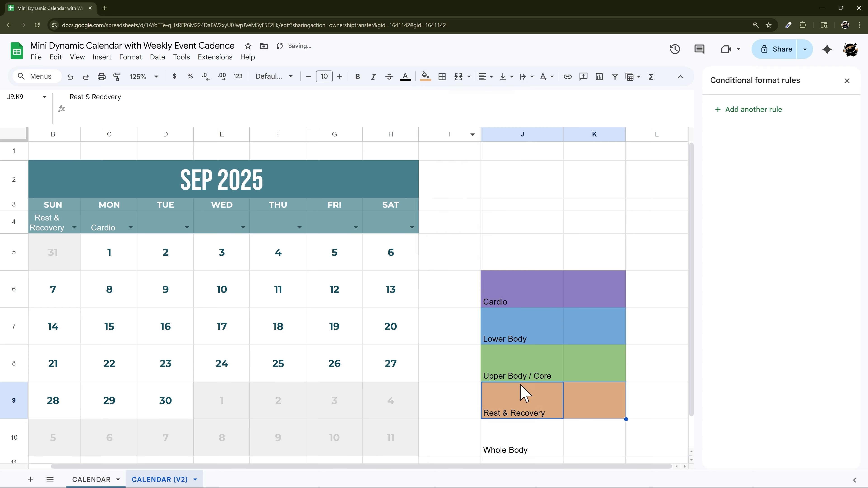
Step: Fill the Whole Body row J10:K10 of the color key red, matching the CALENDAR sheet
scroll(522, 397, "down", 1)
left_click_drag(521, 409, 586, 408)
left_click(426, 77)
left_click(527, 156)
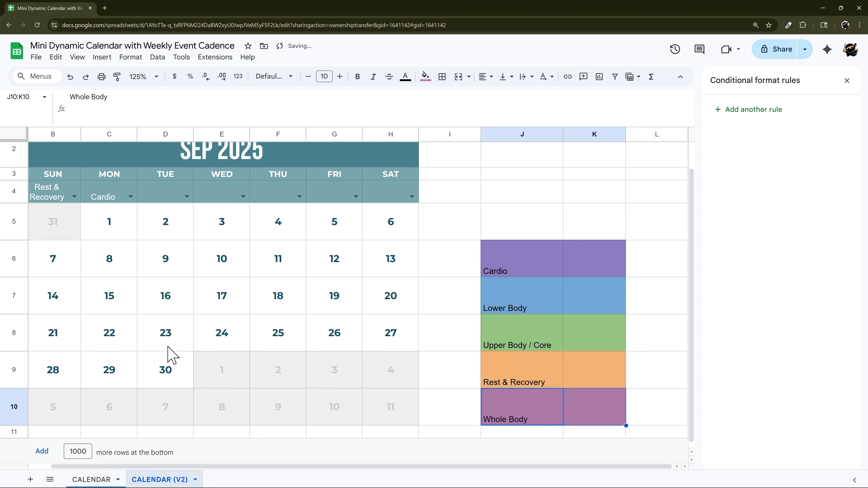
left_click(102, 479)
left_click(151, 479)
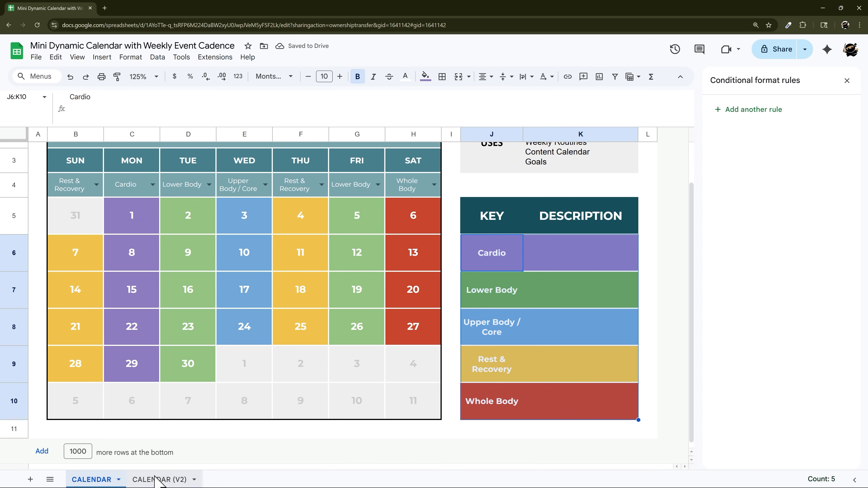
left_click(425, 76)
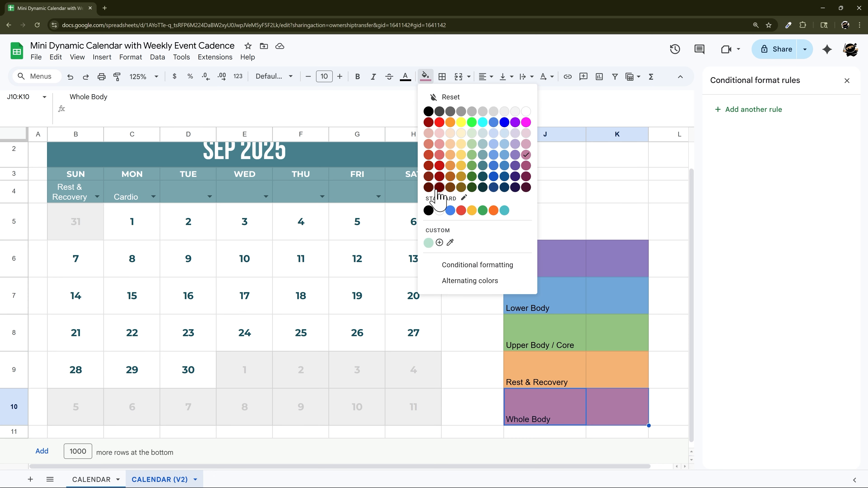
left_click(423, 162)
Step: Center the color key cells J6:K10 horizontally and vertically
left_click_drag(543, 270, 595, 417)
left_click(483, 77)
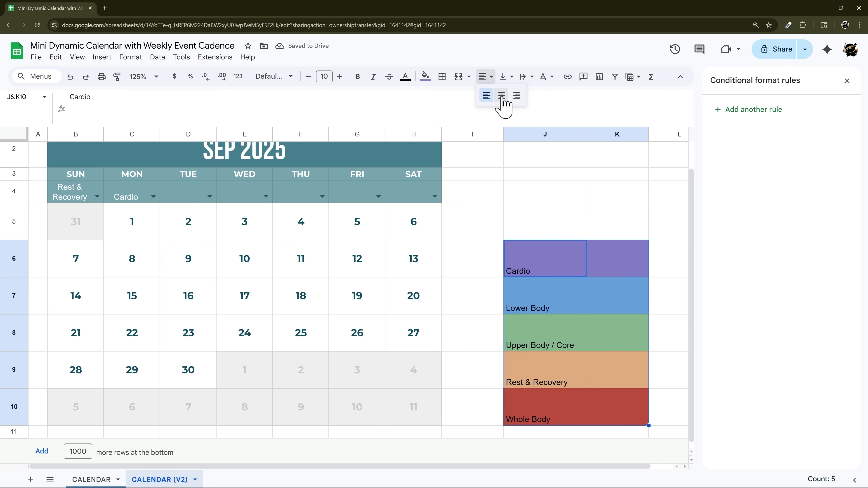
left_click(500, 93)
left_click(505, 76)
left_click(520, 93)
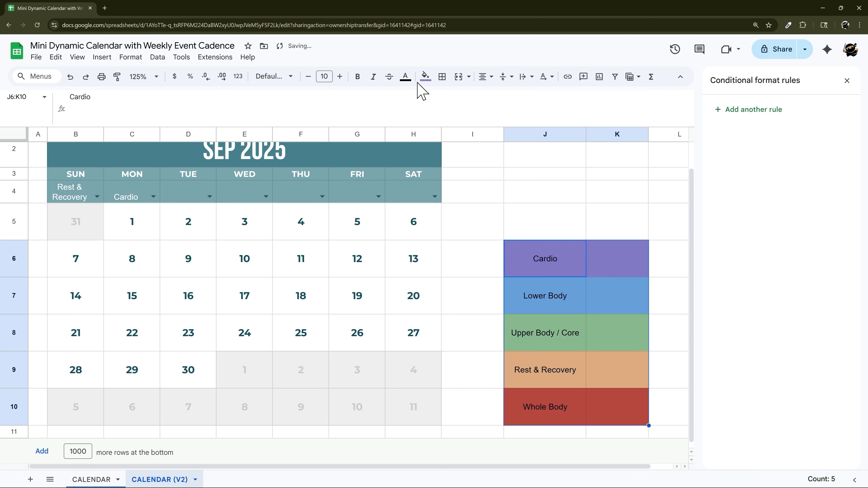
Step: Format the color key J6:K10 as white, bold Montserrat text at size 12 with text wrapping
left_click(405, 76)
left_click(504, 112)
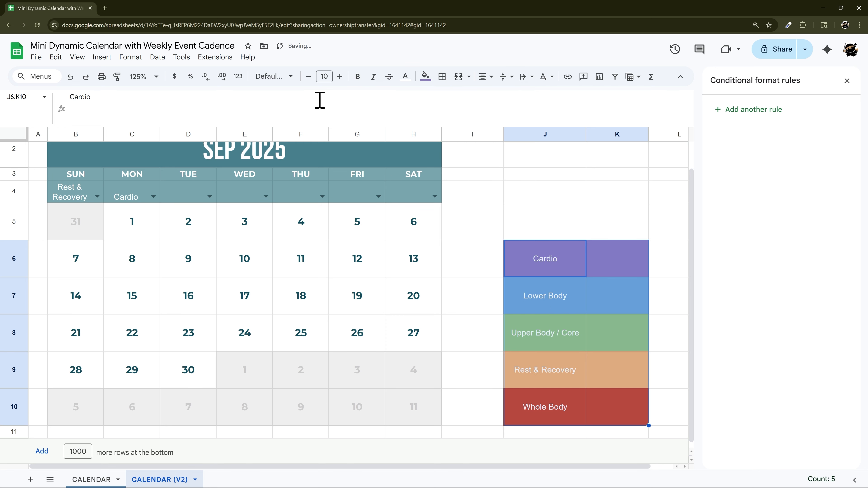
left_click(283, 84)
left_click(310, 179)
left_click(339, 76)
left_click(340, 76)
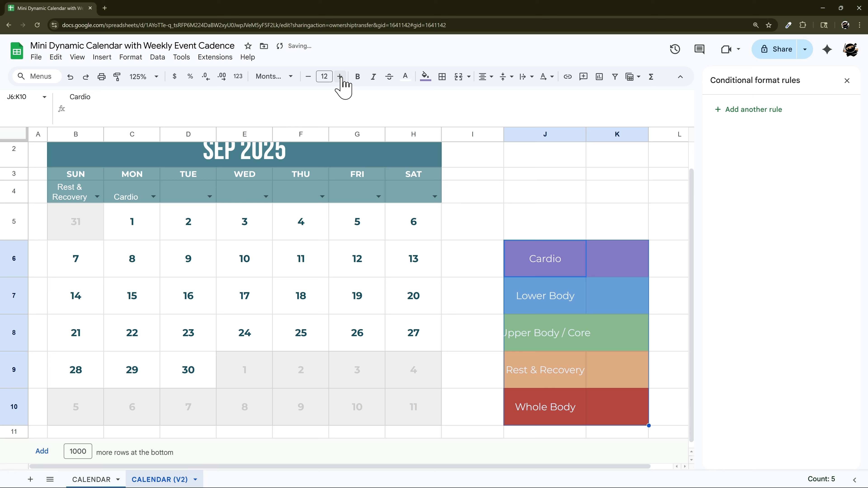
left_click(357, 76)
left_click(528, 76)
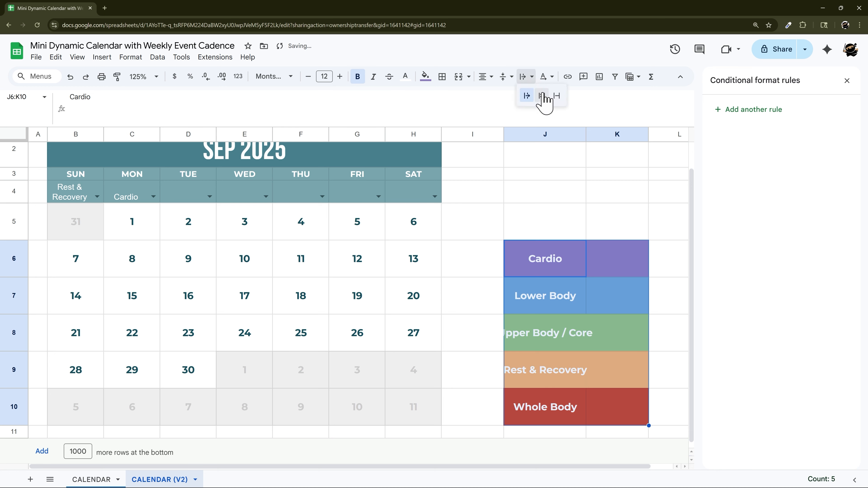
left_click(542, 96)
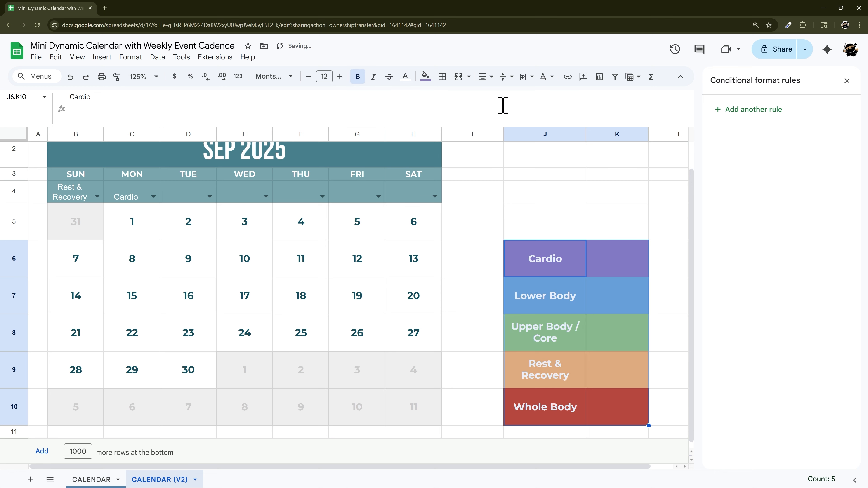
Step: Enter the headings KEY in J5 and DESCRIPTION in K5 above the color key
left_click(569, 236)
left_click(621, 232)
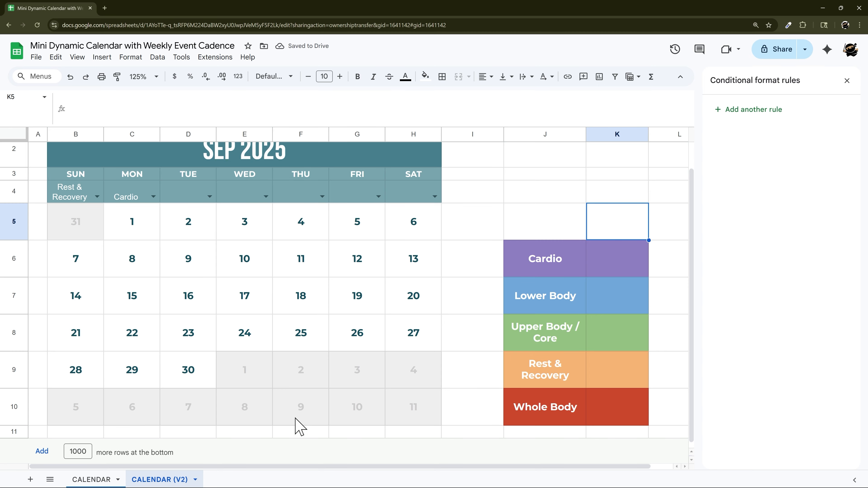
left_click(91, 480)
left_click(159, 479)
left_click(562, 236)
type("KEY")
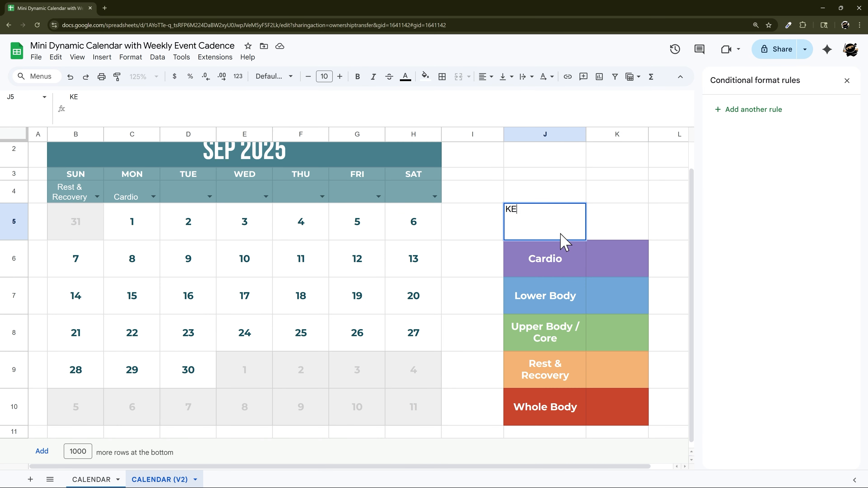
key("Tab")
type("DE")
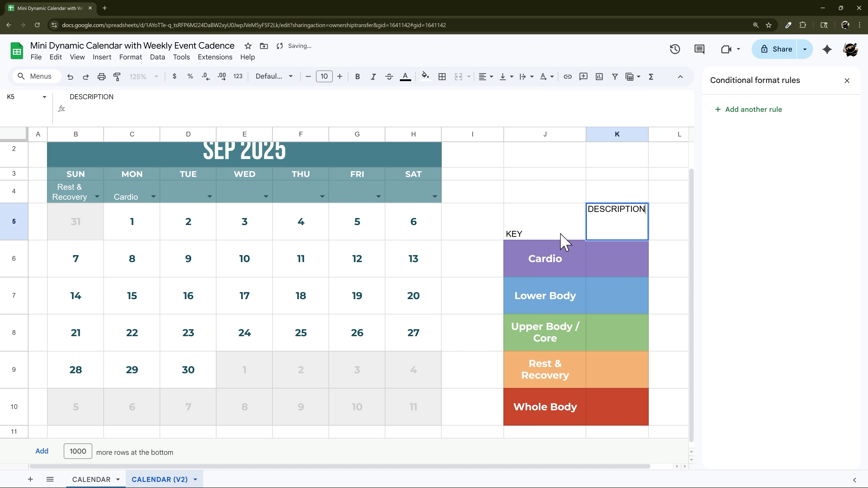
type("SCRIPTION")
key("Return")
Step: Widen the DESCRIPTION column K and dismiss the conditional format rules
left_click_drag(648, 136, 694, 137)
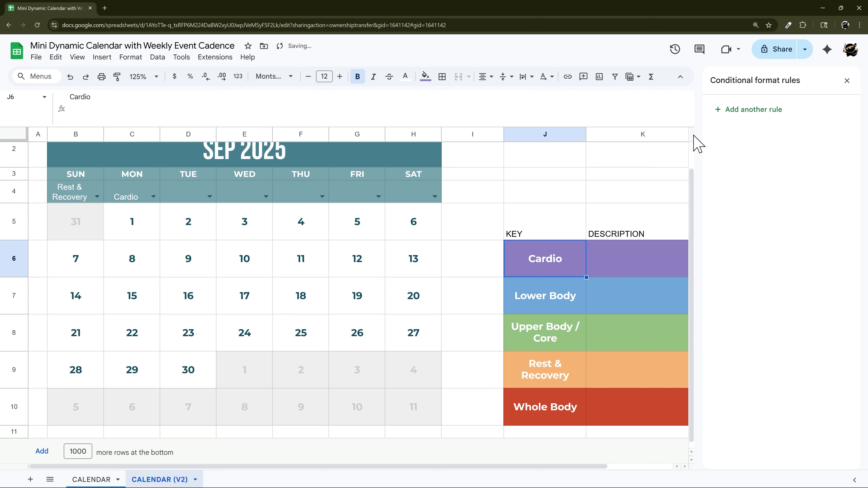
left_click(619, 263)
left_click(846, 80)
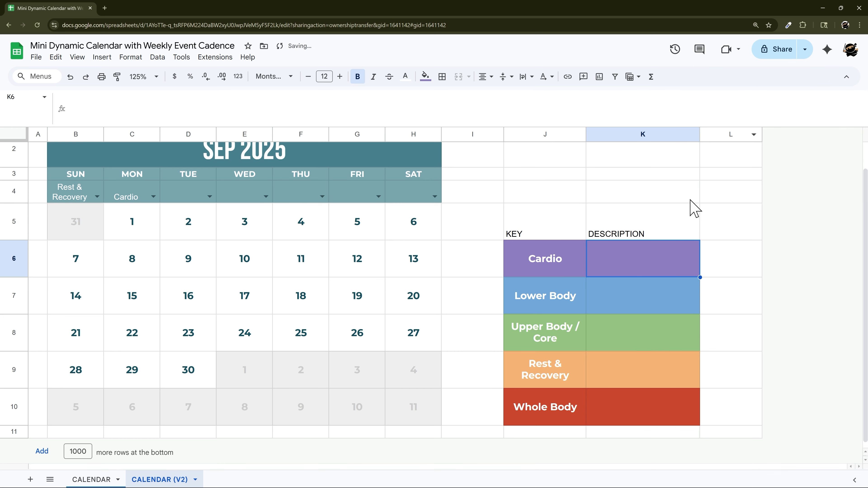
Step: Center the KEY and DESCRIPTION headings in J5:K5 horizontally and vertically
left_click_drag(567, 229, 632, 232)
left_click(485, 76)
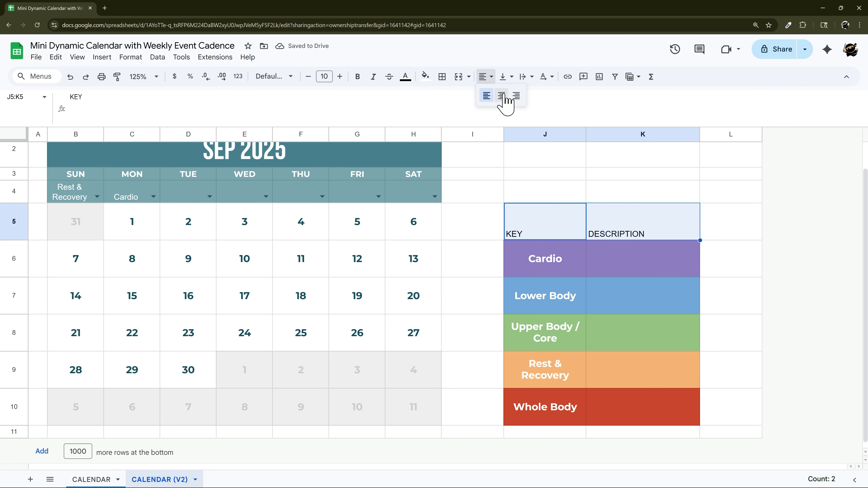
left_click(499, 93)
left_click(506, 76)
left_click(519, 92)
Step: Format the KEY and DESCRIPTION headings in J5:K5 as bold Montserrat at size 13
left_click(271, 76)
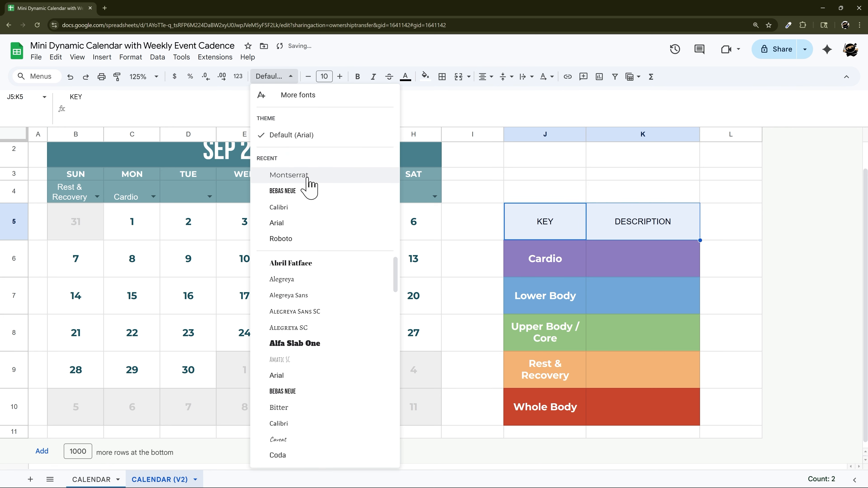
left_click(304, 182)
left_click(357, 76)
left_click(339, 77)
left_click(339, 77)
left_click(340, 77)
Step: Give the headings in J5:K5 a muted teal fill and white text
left_click(425, 76)
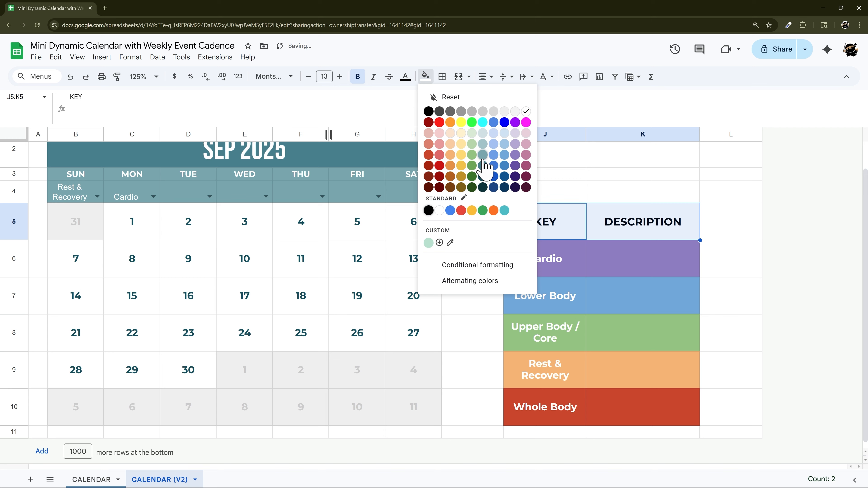
left_click(485, 162)
left_click(405, 77)
left_click(520, 109)
left_click(534, 155)
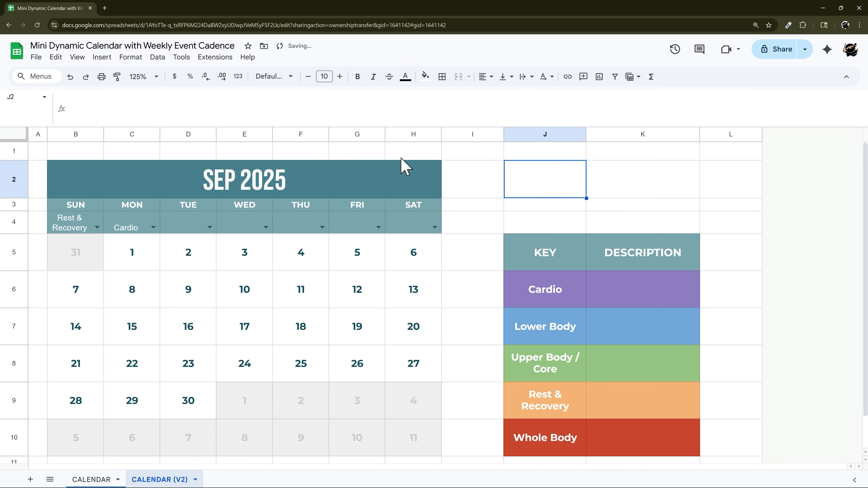
Step: Hide the gridlines on the CALENDAR (V2) sheet
left_click(79, 59)
mouse_move(91, 76)
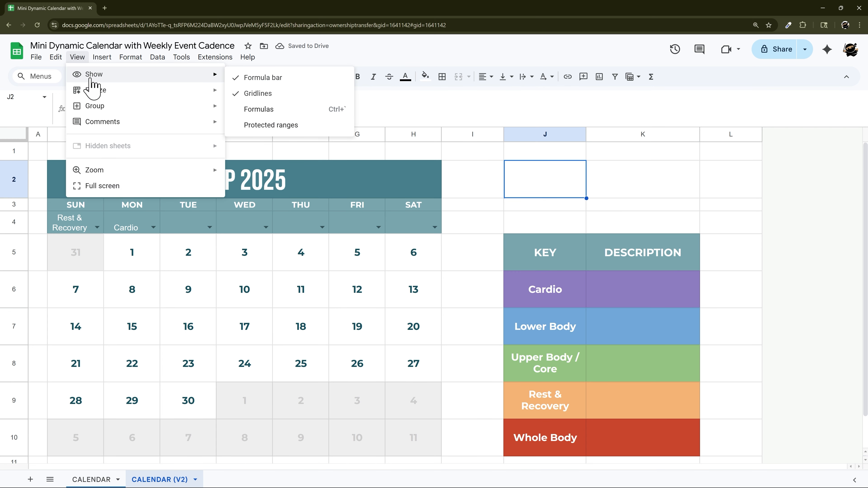
left_click(260, 99)
left_click(480, 222)
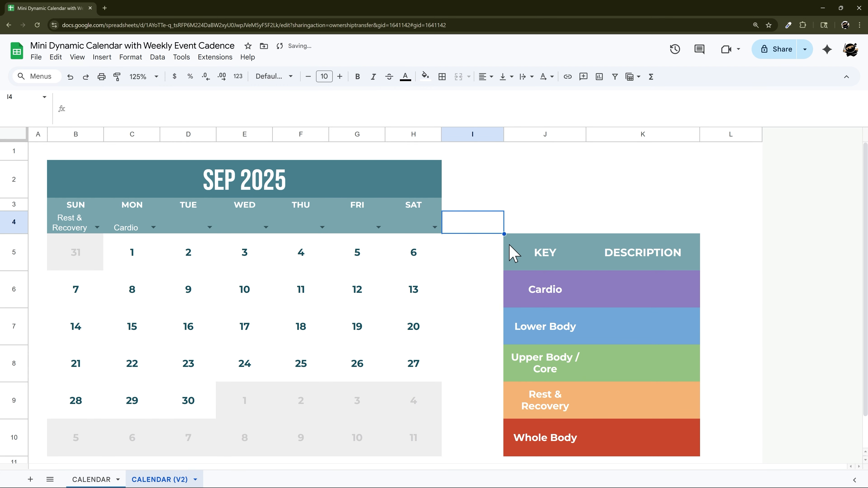
scroll(514, 254, "down", 1)
scroll(550, 236, "up", 1)
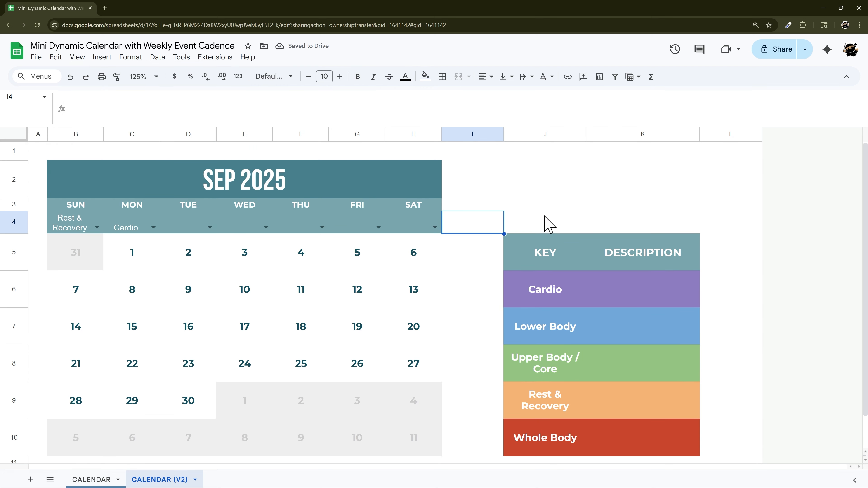
Step: Remove bold formatting from the description cells K6:K10
left_click_drag(540, 255, 643, 259)
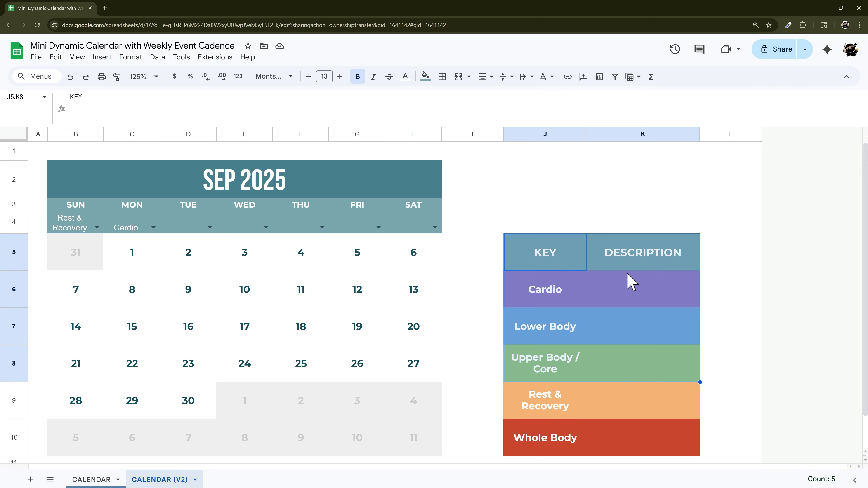
left_click(631, 297)
left_click_drag(649, 296, 624, 442)
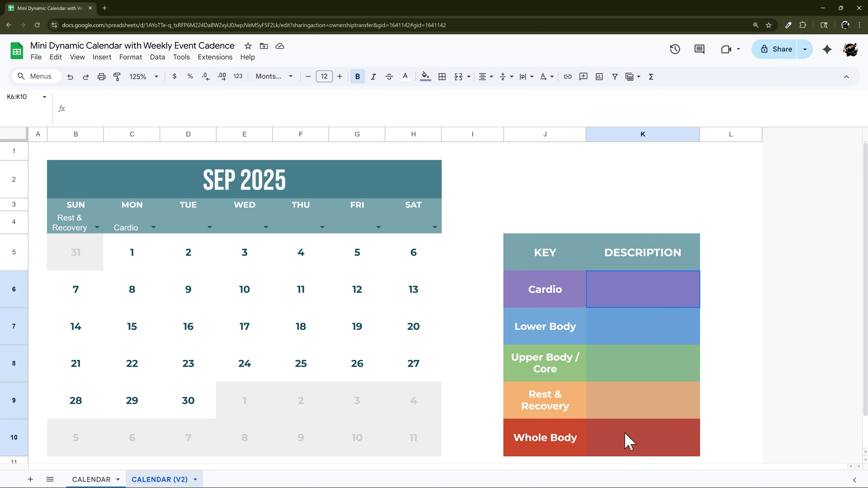
left_click(357, 80)
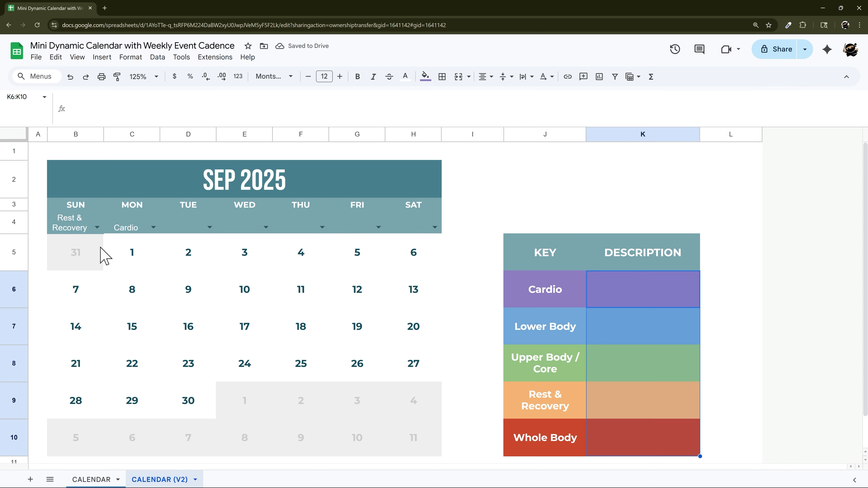
Step: Switch to the CALENDAR sheet and review all of its conditional format rules for the date grid and color key
left_click_drag(88, 260, 97, 418)
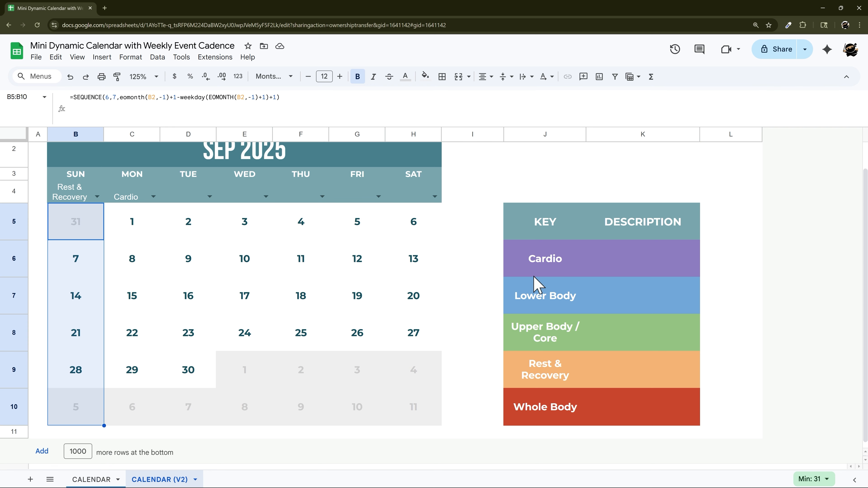
left_click(579, 377)
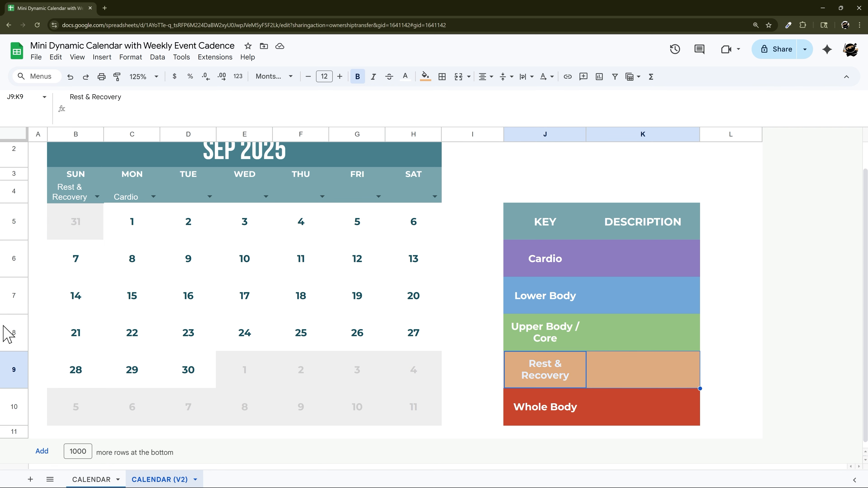
left_click(102, 479)
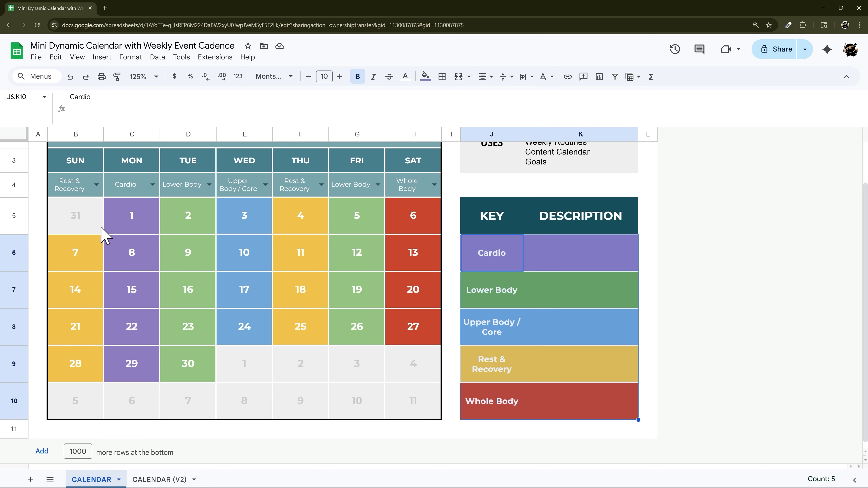
left_click(131, 57)
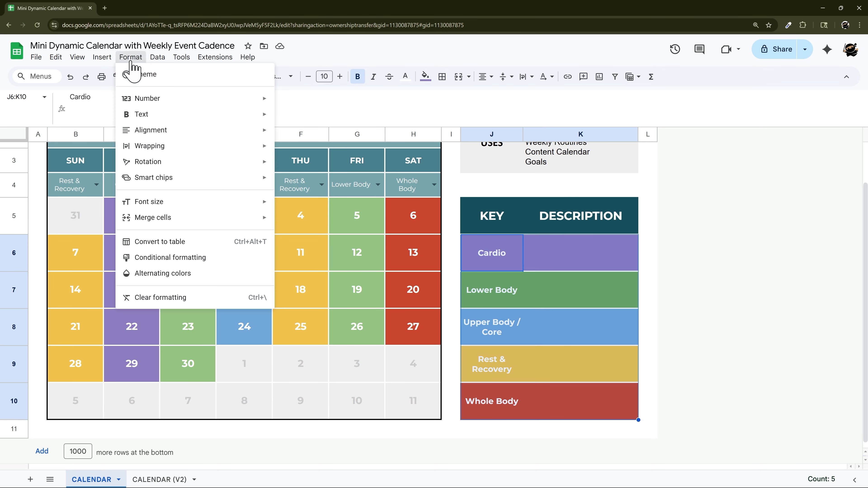
left_click(167, 258)
left_click(769, 290)
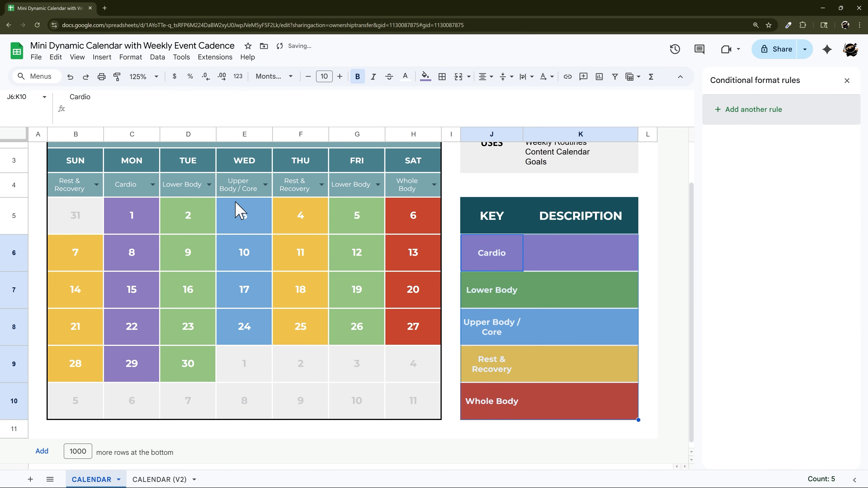
left_click(19, 134)
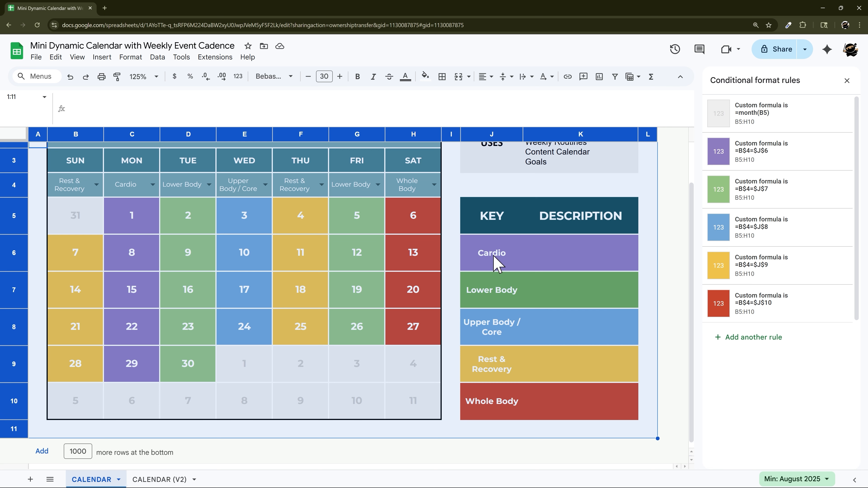
Step: On CALENDAR (V2), start a new conditional format rule for the date grid B5:H10 with a purple fill
left_click(159, 480)
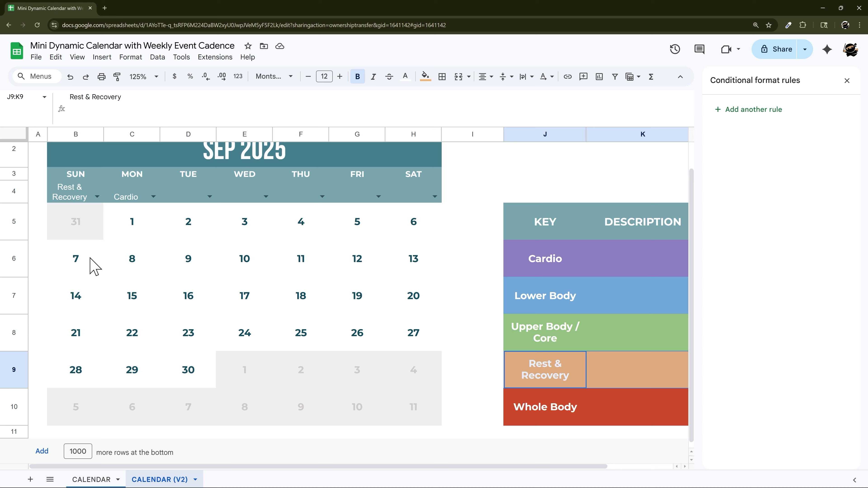
left_click_drag(84, 226, 418, 419)
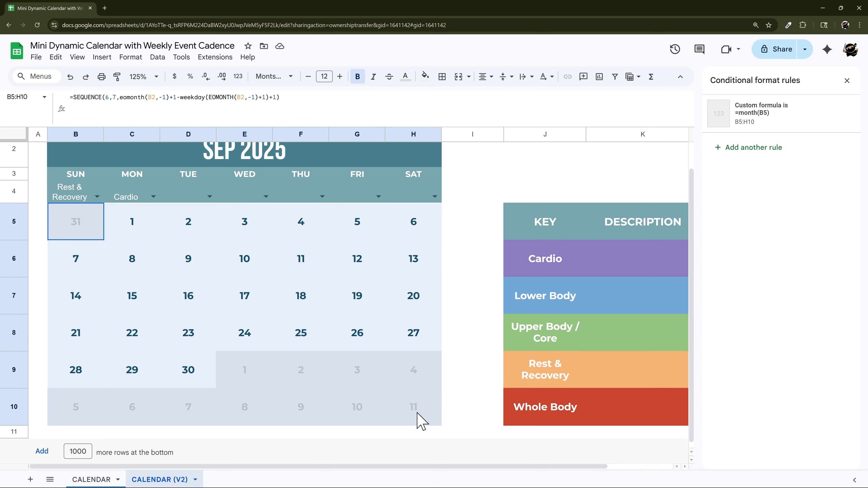
left_click(759, 147)
left_click(800, 261)
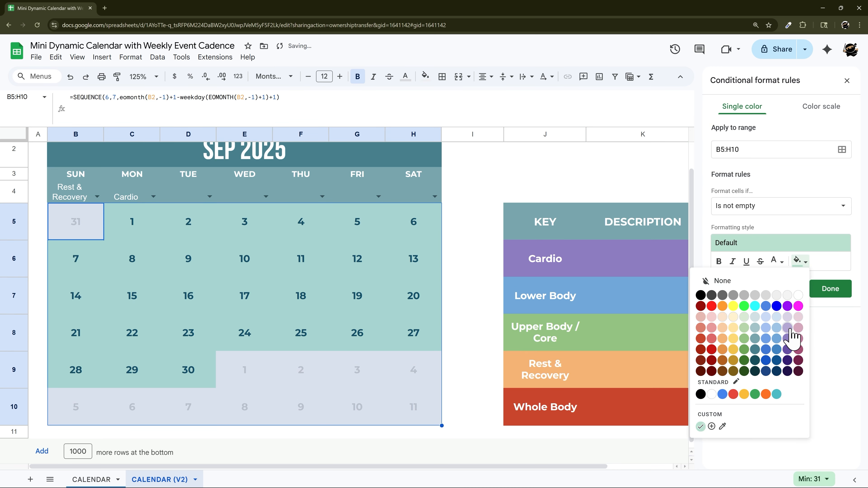
left_click(787, 338)
Step: Set the purple rule's condition to the custom formula =B$4=$J$6, matching the weekday's category to Cardio
left_click(743, 208)
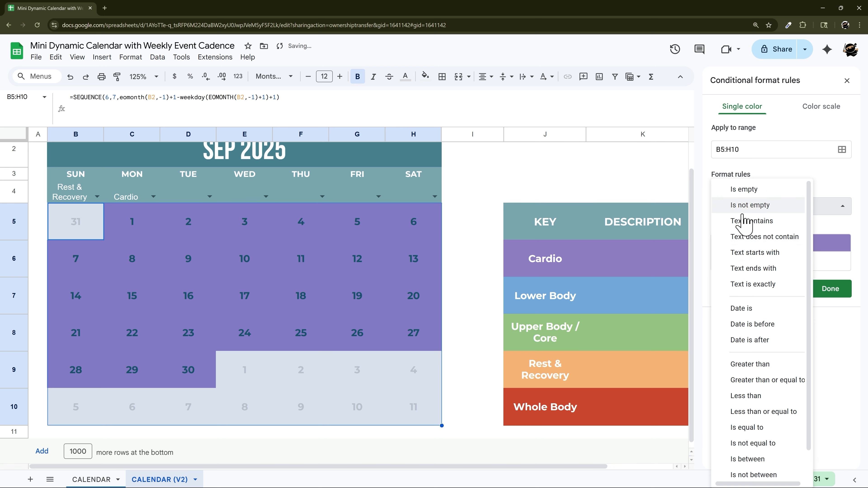
scroll(742, 444, "down", 2)
left_click(745, 470)
left_click(758, 228)
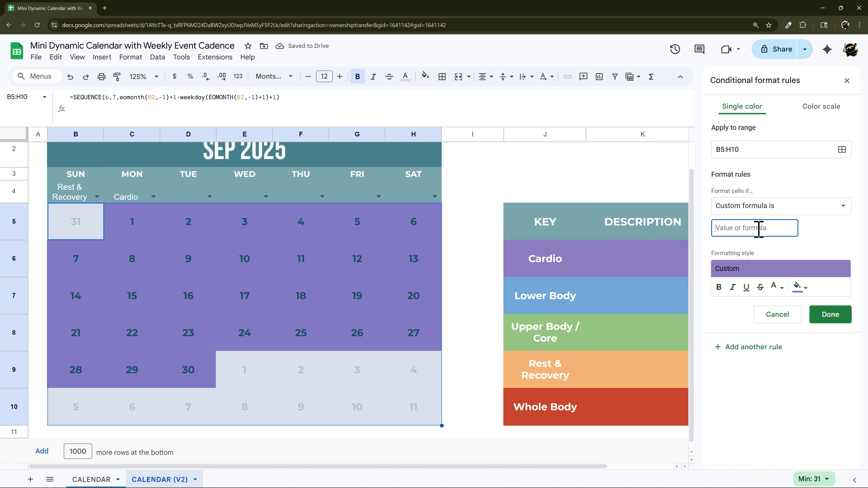
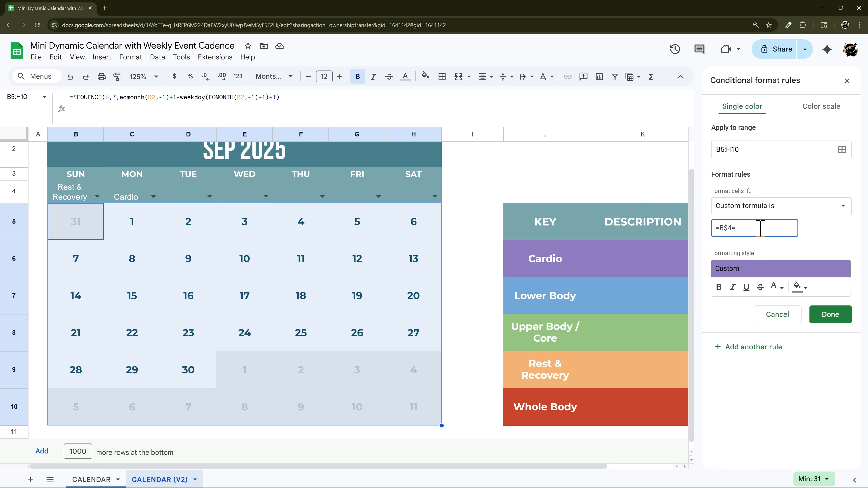
left_click(543, 259)
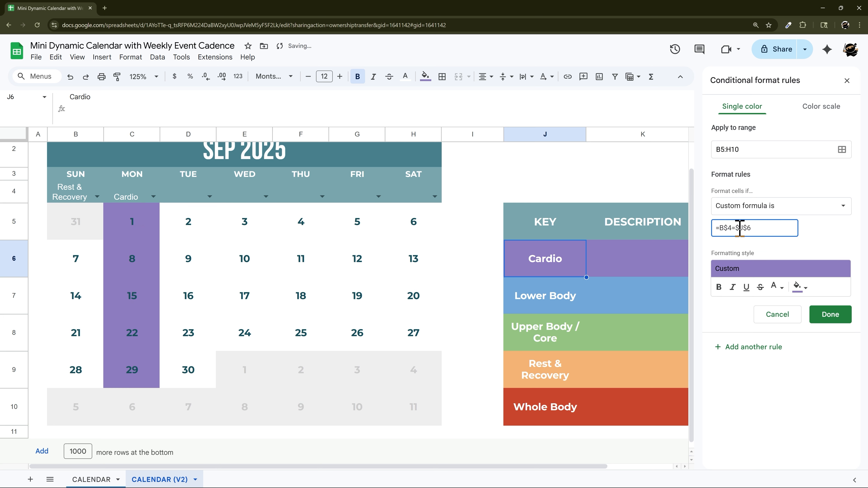
left_click_drag(736, 228, 751, 228)
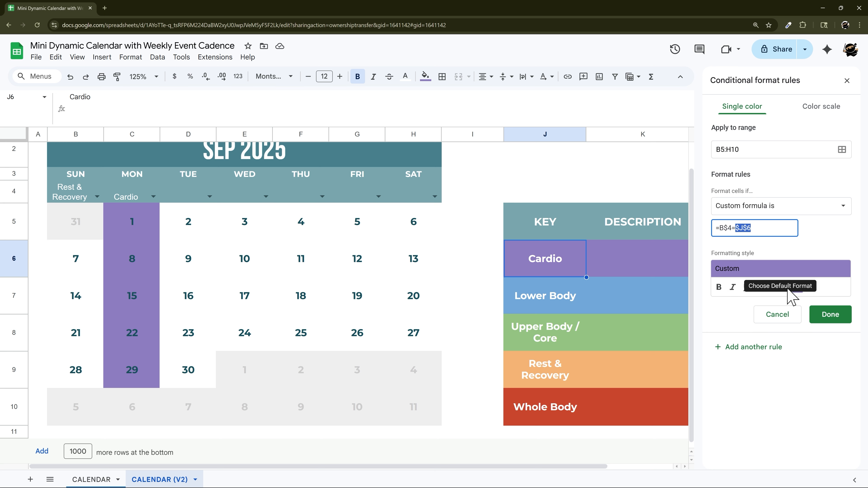
Step: Set the purple rule's text color to white and save the rule
left_click(777, 287)
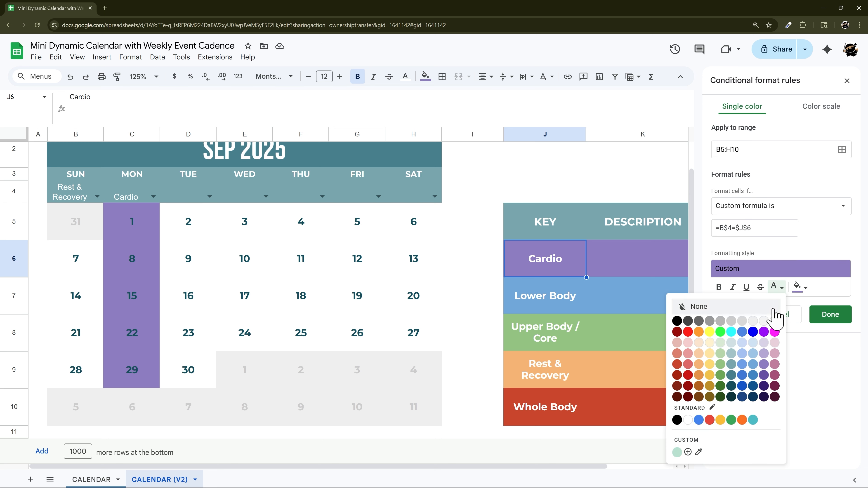
left_click(774, 321)
left_click(822, 320)
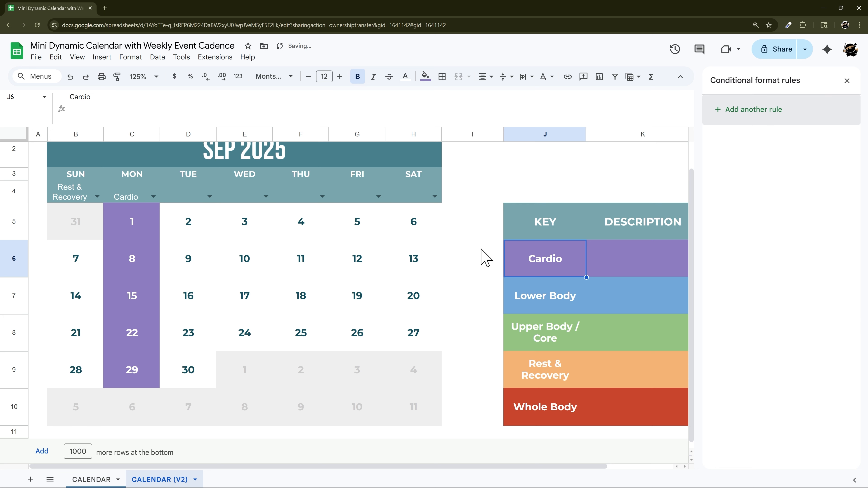
Step: Add another B5:H10 rule based on the Cardio one, with the custom formula =B$4=$J$7 and a blue fill
left_click_drag(545, 273, 527, 379)
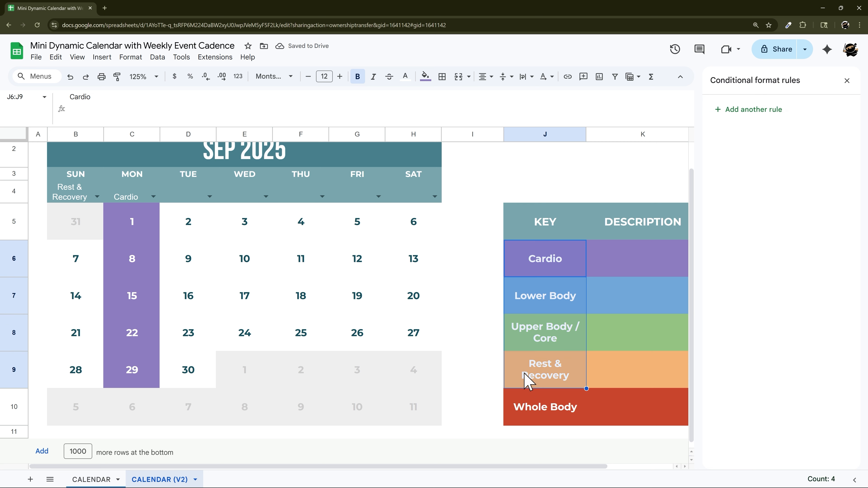
left_click(146, 238)
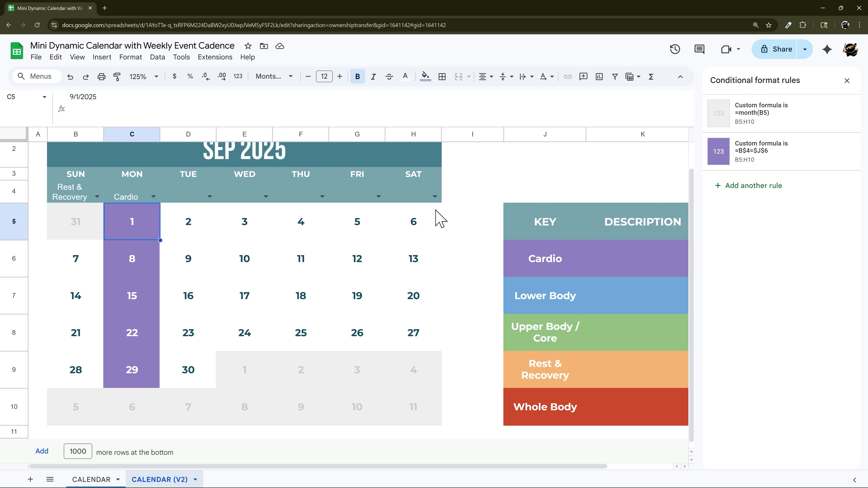
left_click(745, 165)
left_click(748, 348)
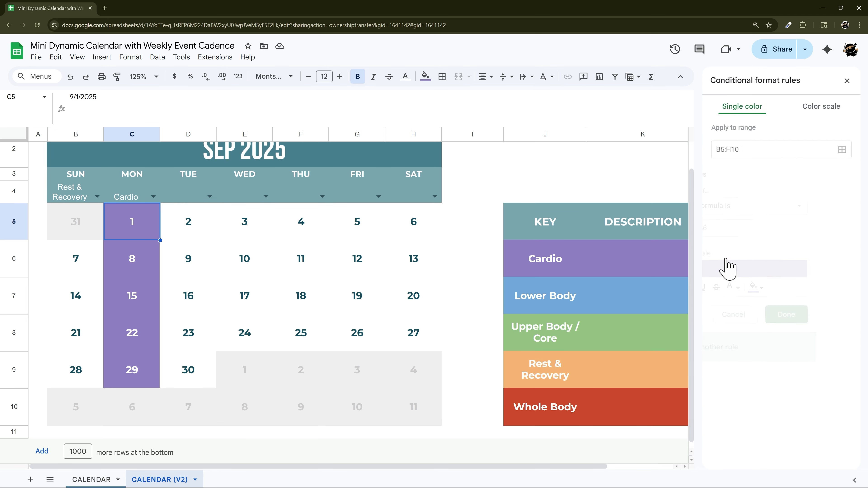
left_click(759, 228)
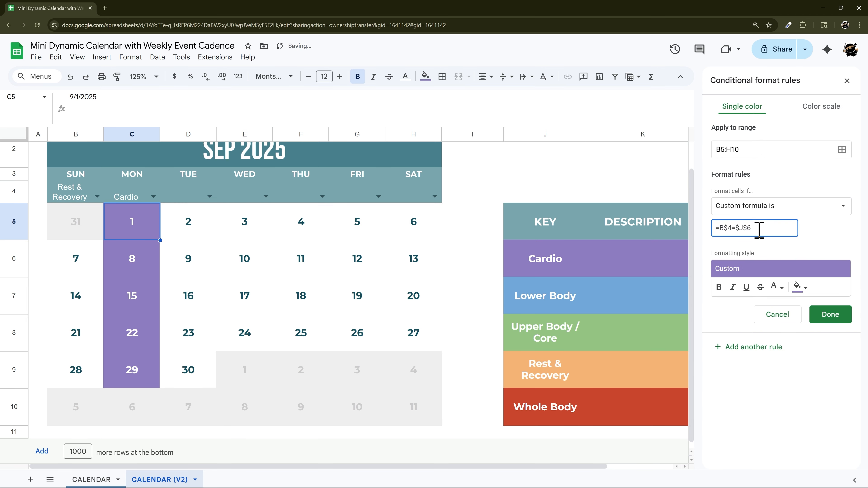
type("7")
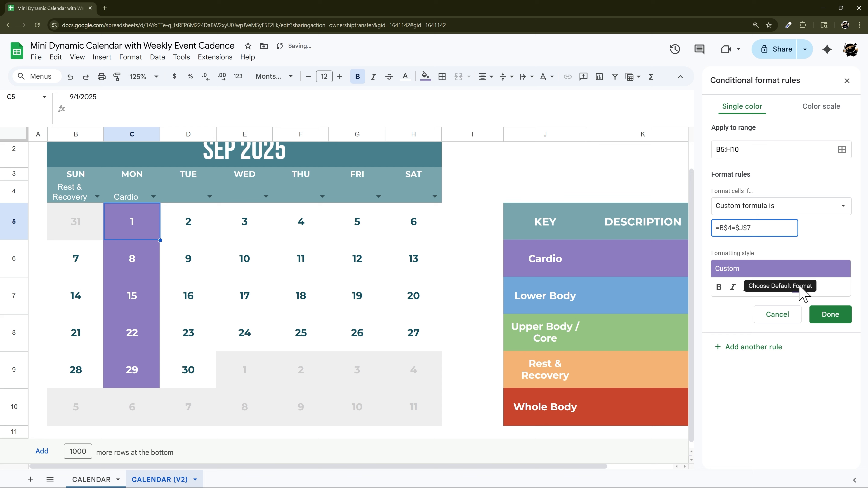
left_click(801, 291)
left_click(776, 369)
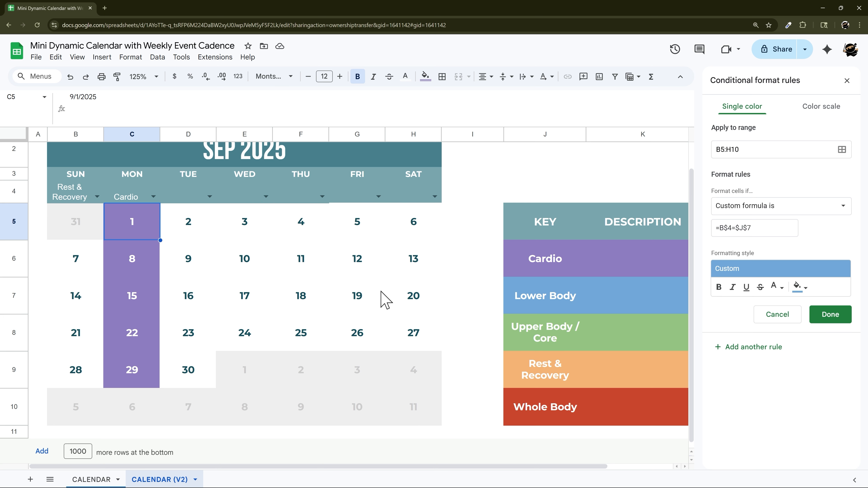
left_click(831, 316)
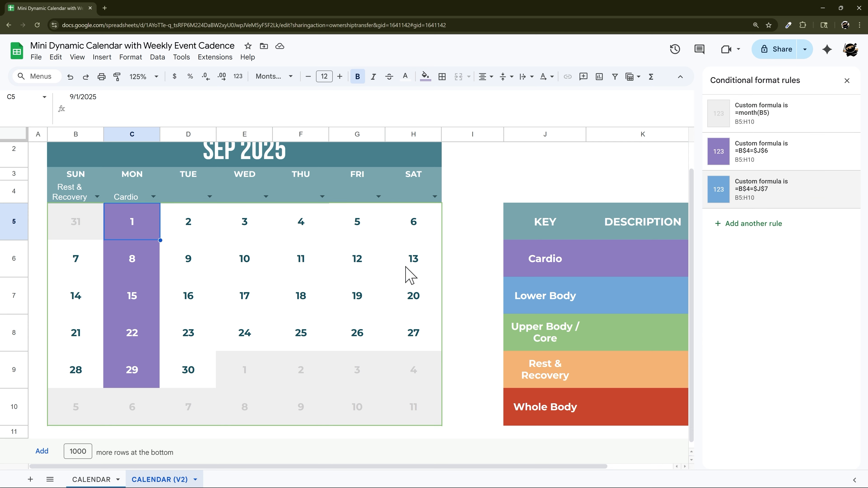
Step: Add another B5:H10 conditional format rule with the custom formula =B$4=$J$8 and a green fill for Upper Body / Core
left_click(753, 194)
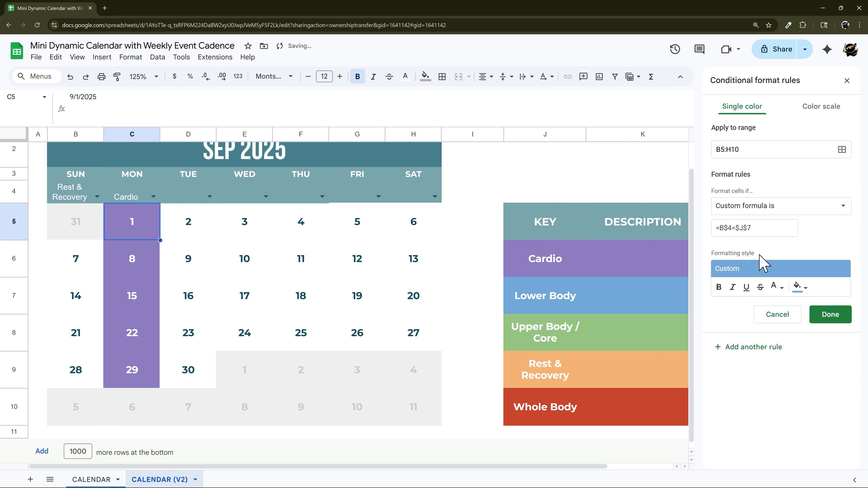
left_click(762, 228)
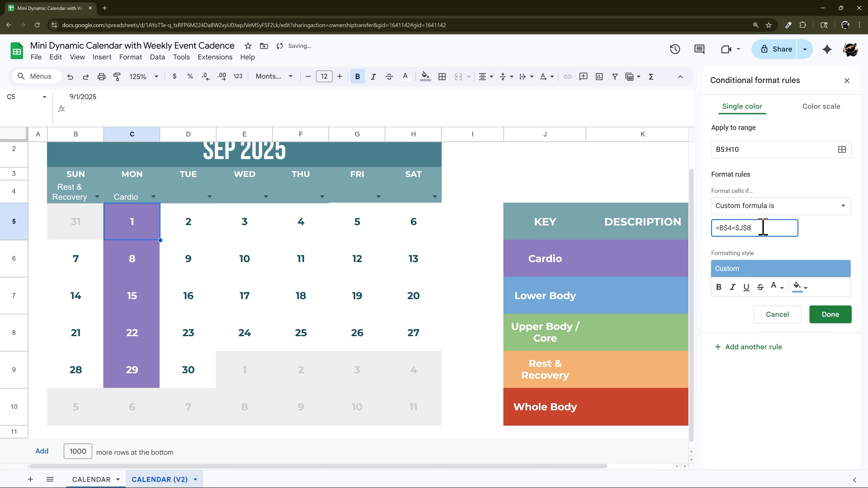
left_click_drag(762, 225, 735, 227)
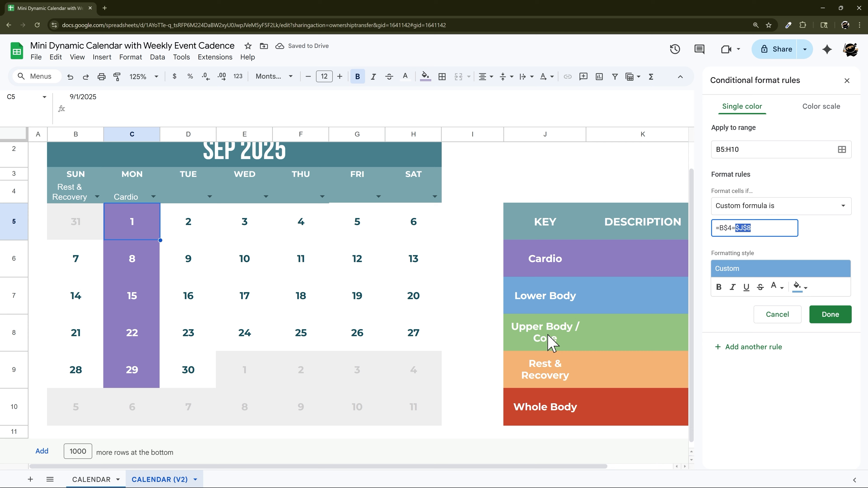
left_click(797, 288)
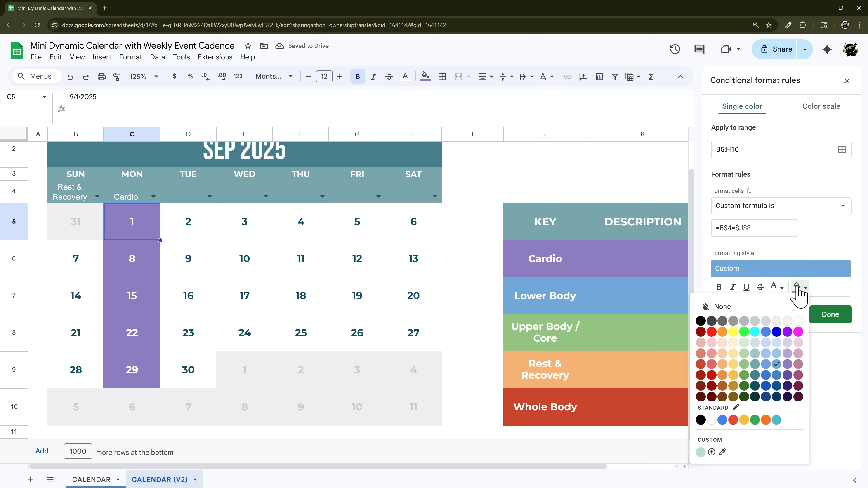
left_click(747, 363)
left_click(815, 315)
Step: Add another B5:H10 conditional format rule with the custom formula =B$4=$J$9 and an orange fill for Rest & Recovery
left_click(751, 241)
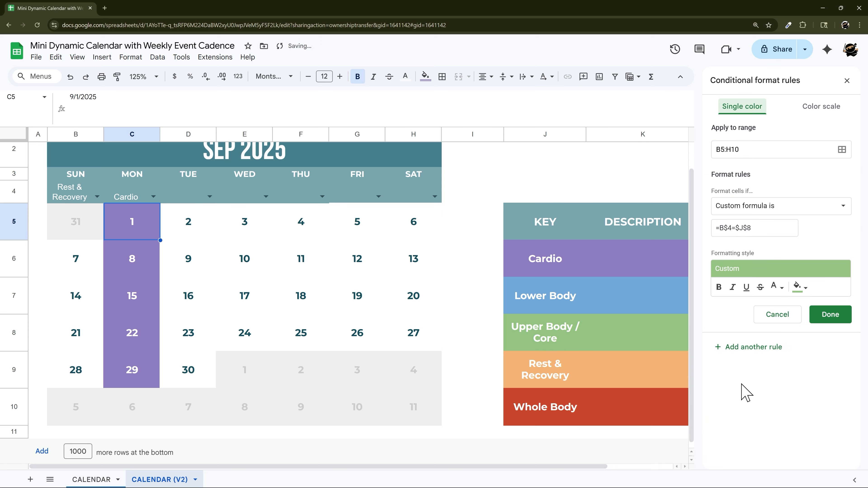
left_click(777, 228)
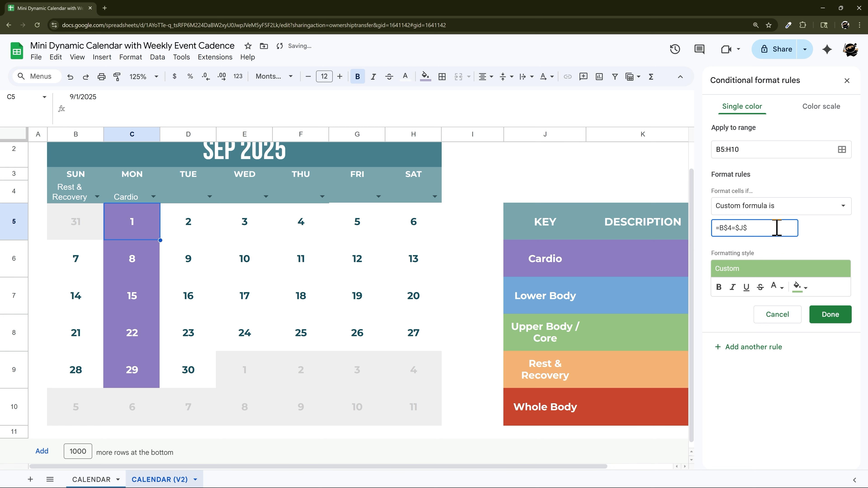
type("9")
left_click(800, 288)
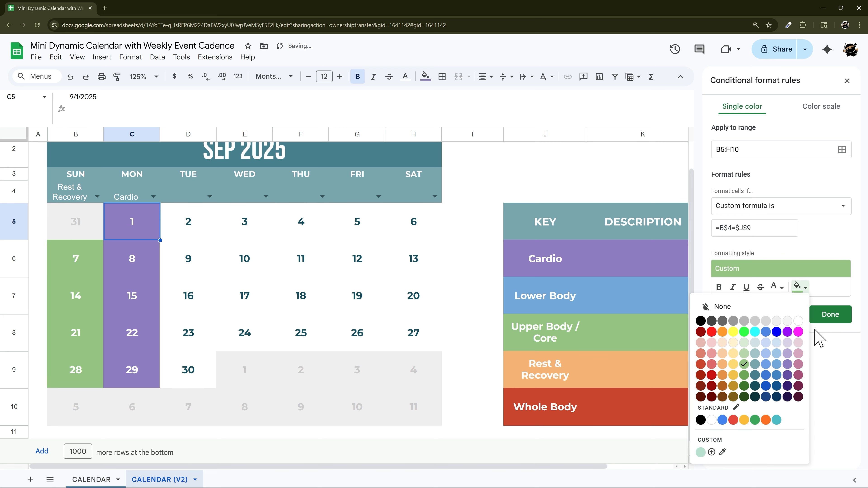
left_click(722, 364)
left_click(820, 316)
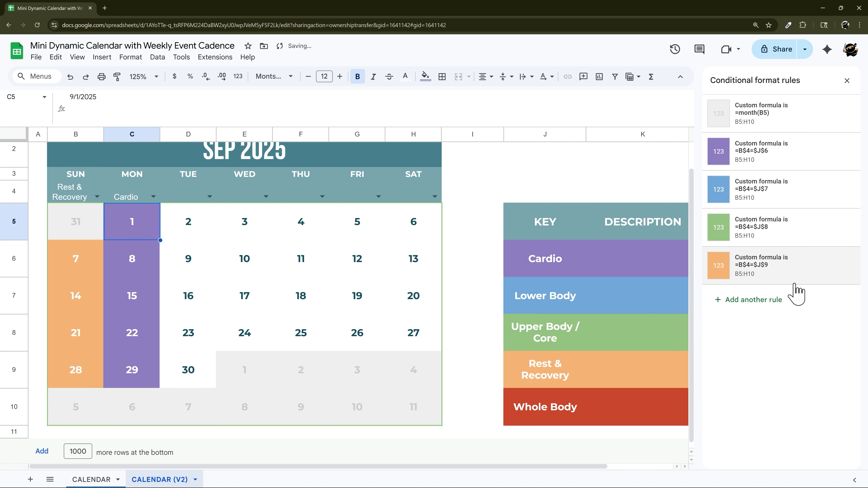
Step: Add a B5:H10 rule with the custom formula =B$4=$J$10 and a red fill for Whole Body, and close the conditional formatting rules
left_click(759, 274)
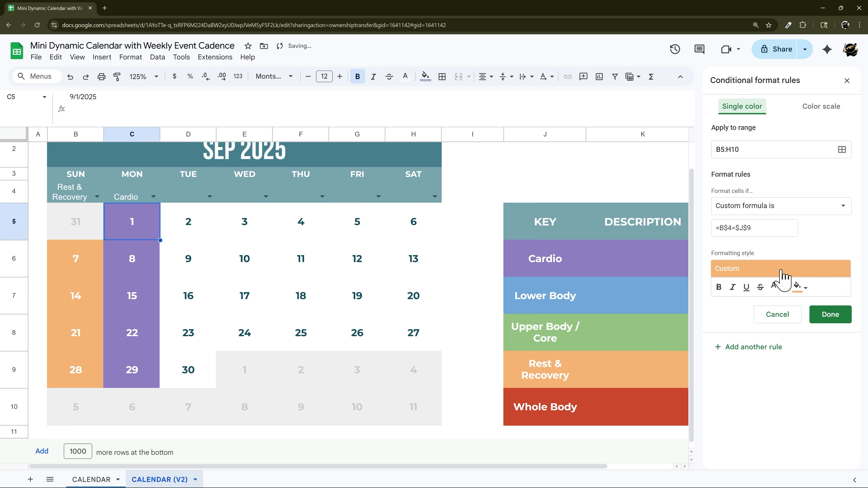
left_click(763, 228)
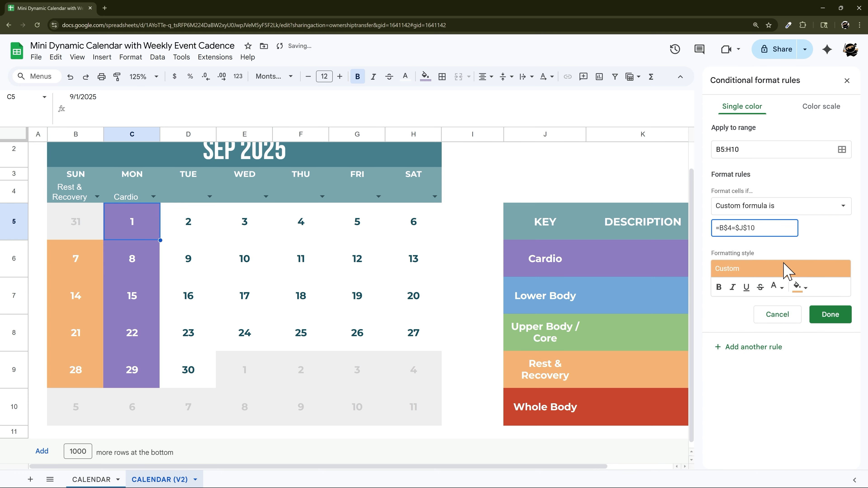
left_click(800, 288)
left_click(700, 375)
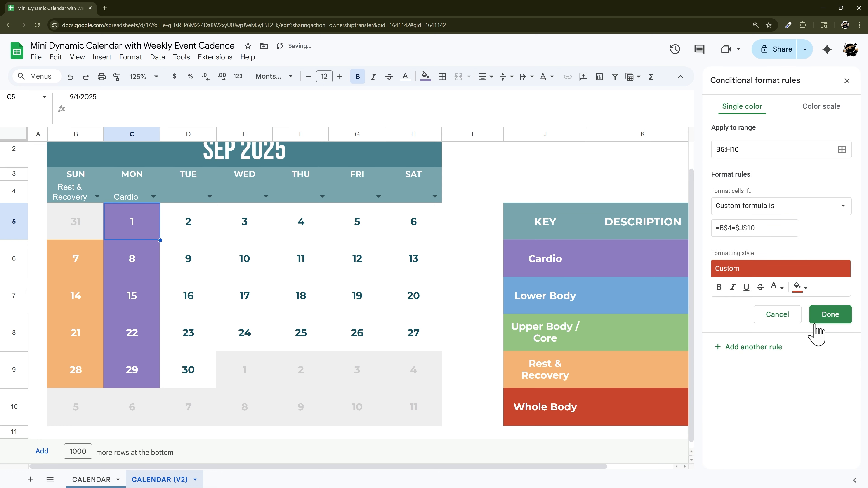
left_click(820, 317)
left_click(846, 81)
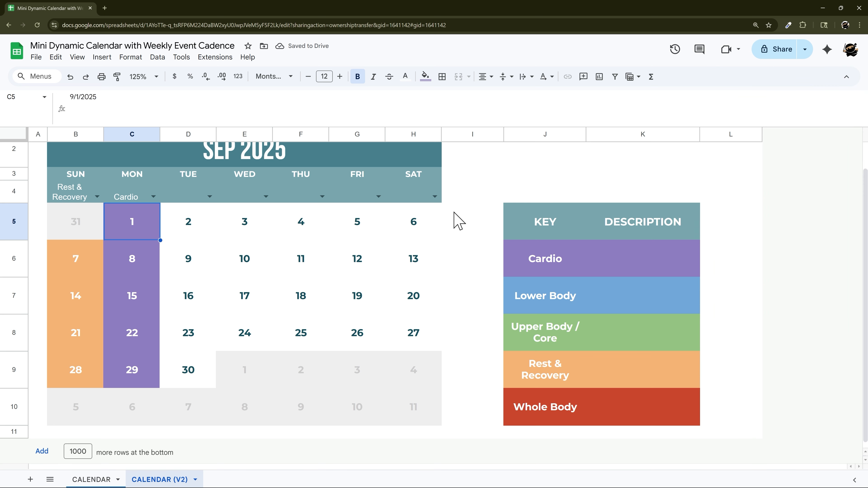
Step: Test the coloring by setting Tuesday's category in D4 to Whole Body, and clear the cell again
left_click(210, 197)
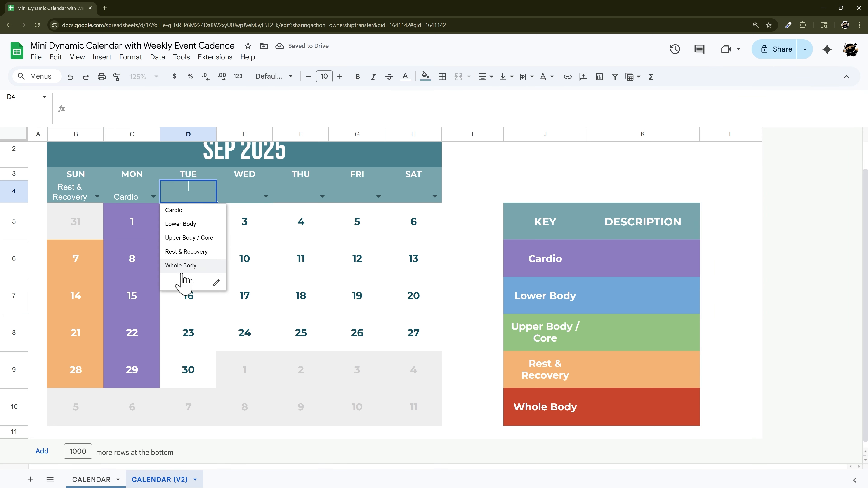
left_click(187, 268)
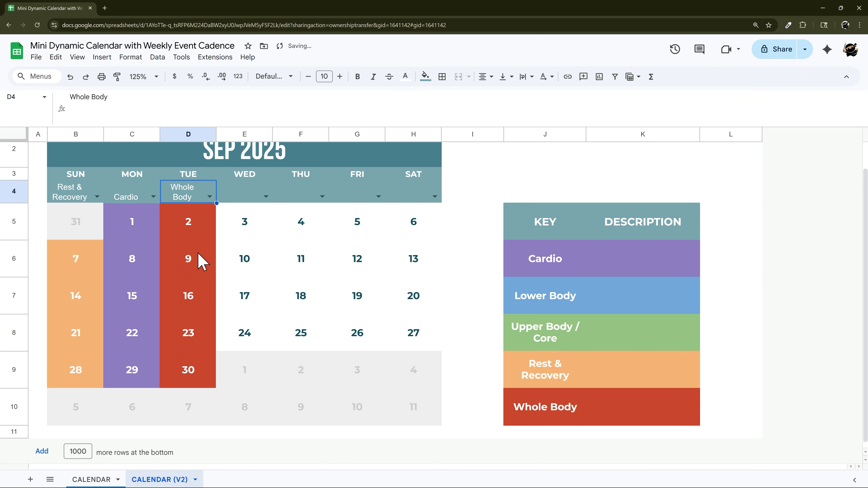
left_click(209, 197)
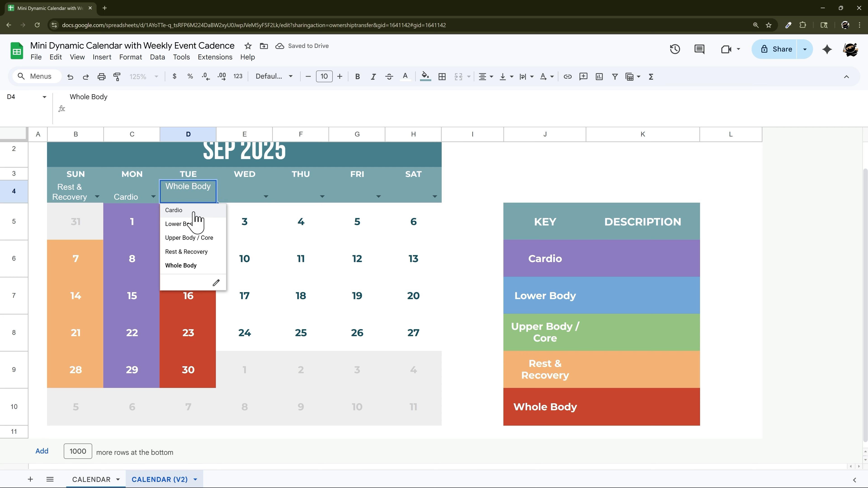
left_click(254, 198)
left_click(188, 199)
key("Delete")
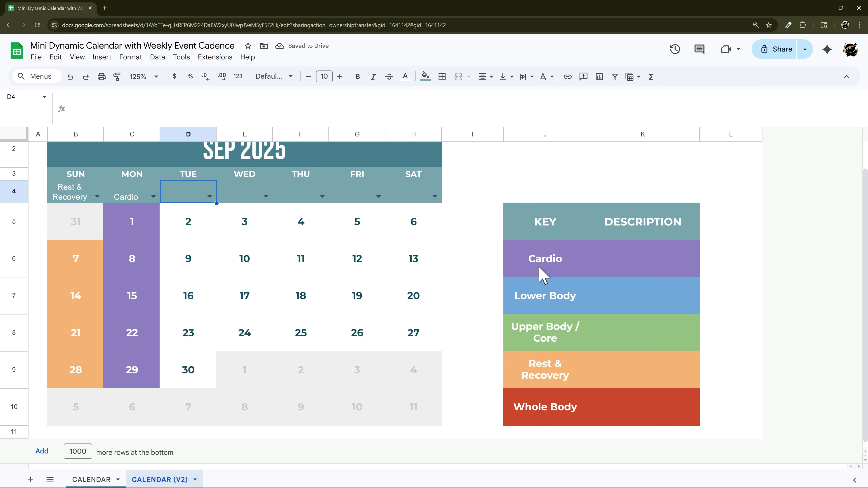
Step: Clear the Cardio name from key cell J6 to check how days without a category are colored, and undo the deletion
left_click(543, 273)
key("Delete")
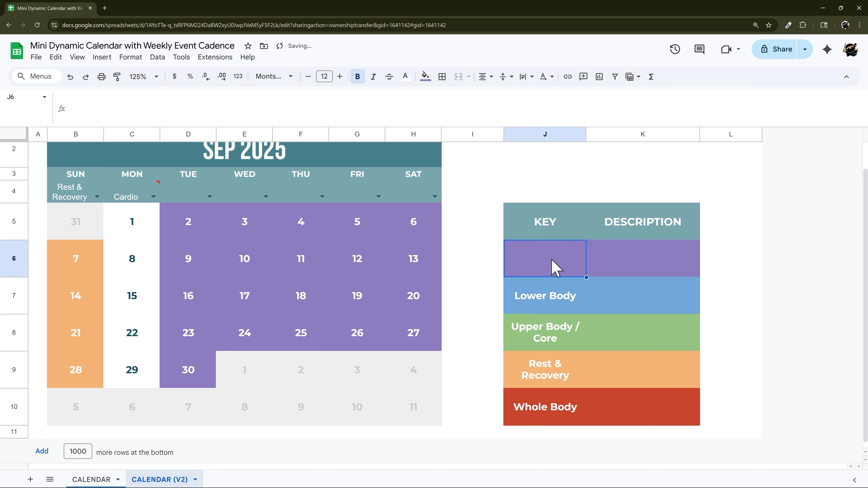
left_click_drag(187, 226, 389, 358)
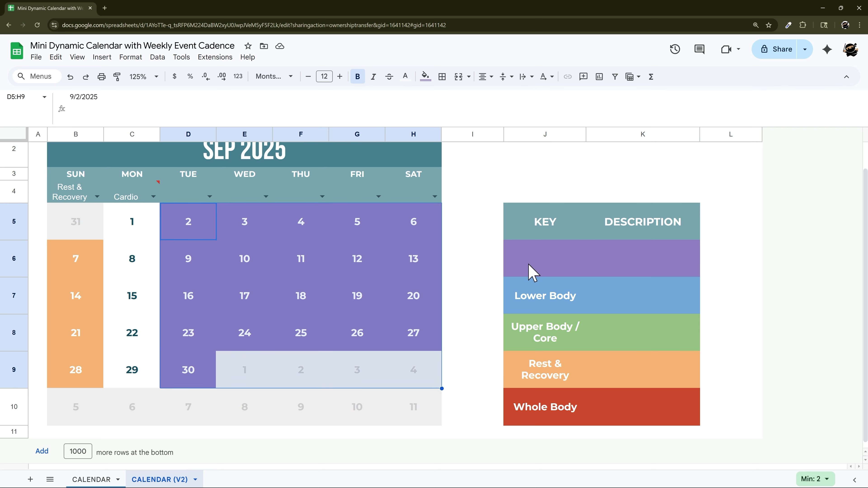
left_click(529, 271)
left_click(192, 199)
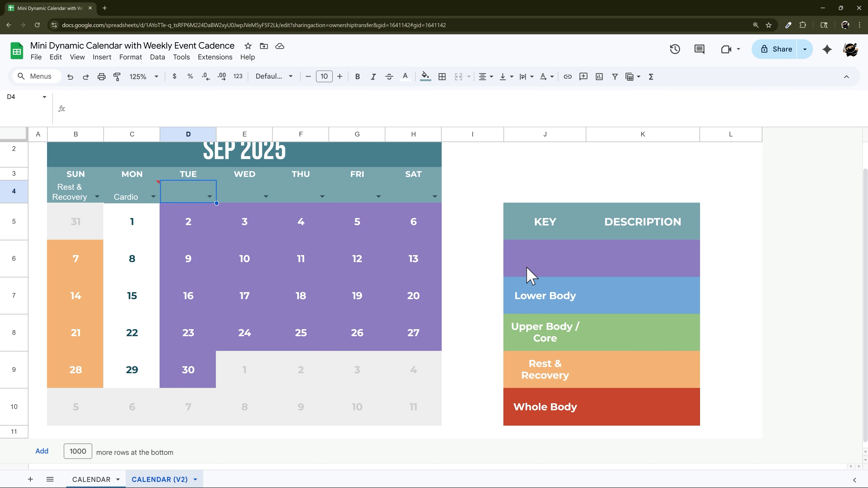
left_click(533, 275)
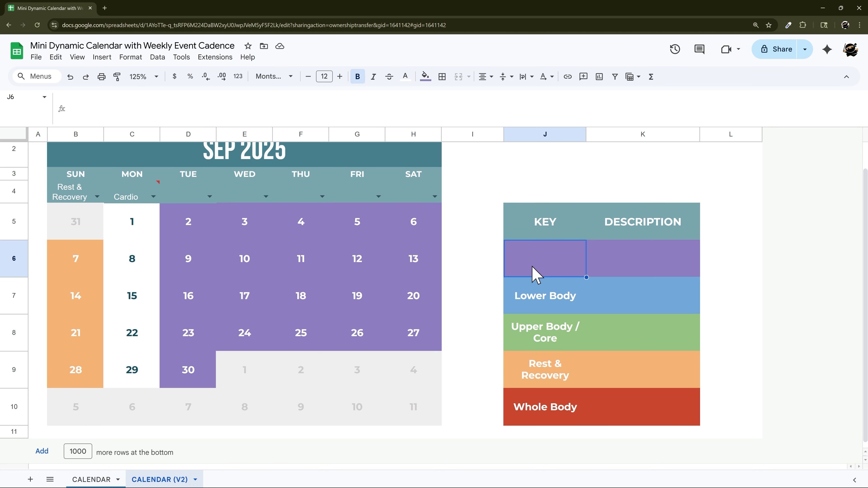
key("ctrl+z")
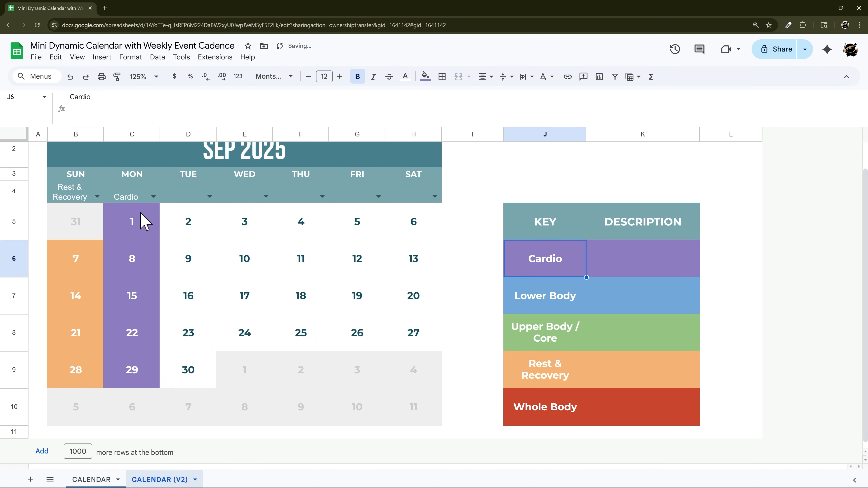
Step: Align the category dropdown row B4:H4 vertically to the middle
left_click_drag(68, 196, 441, 200)
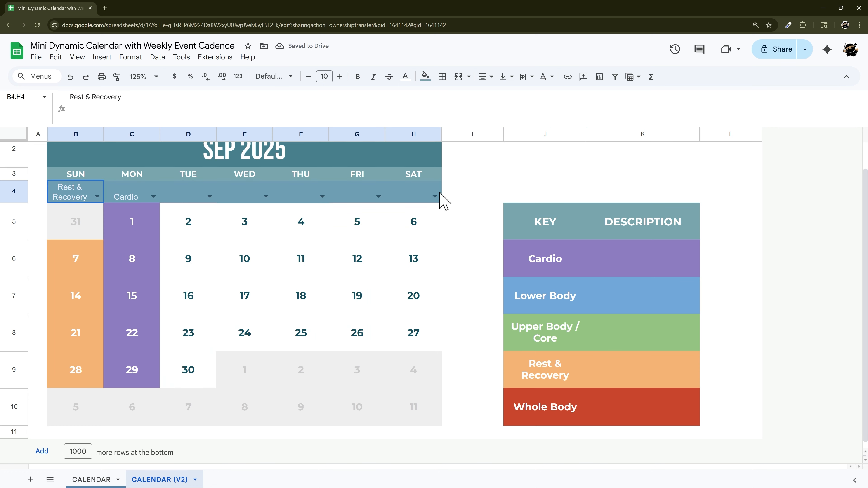
left_click(503, 76)
left_click(519, 96)
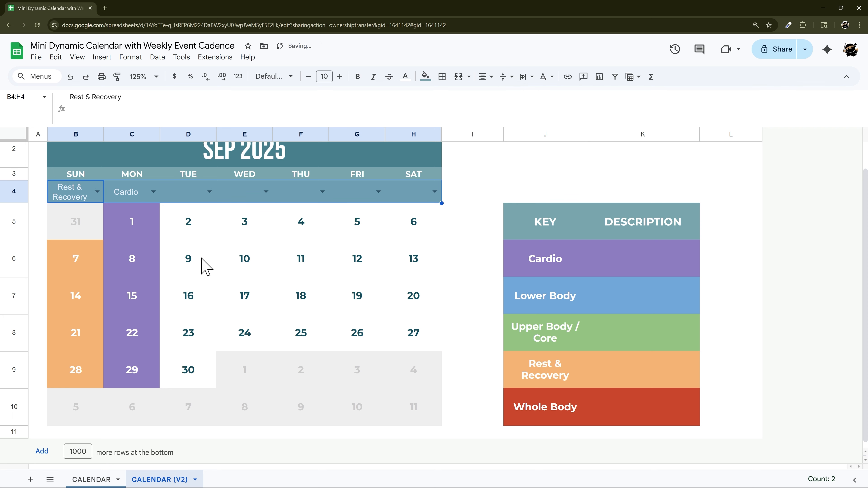
left_click(77, 227)
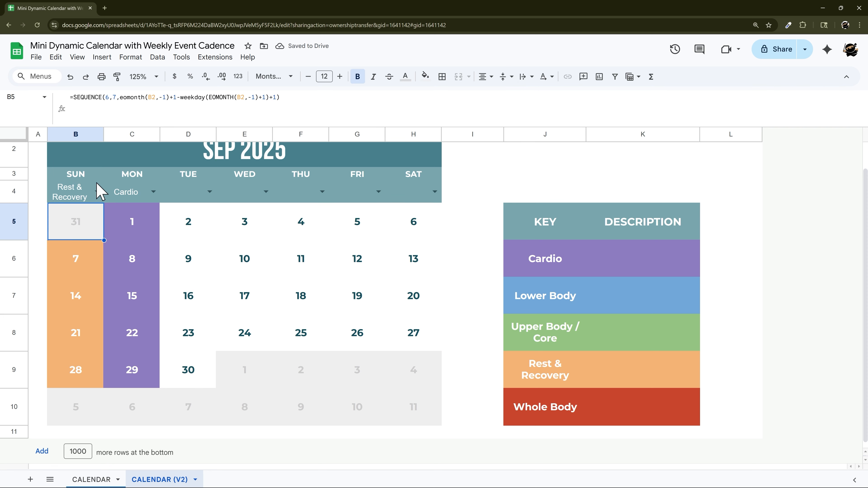
Step: Put a solid black outer border around the whole calendar, B2:H10
scroll(109, 186, "up", 1)
left_click_drag(117, 190, 413, 422)
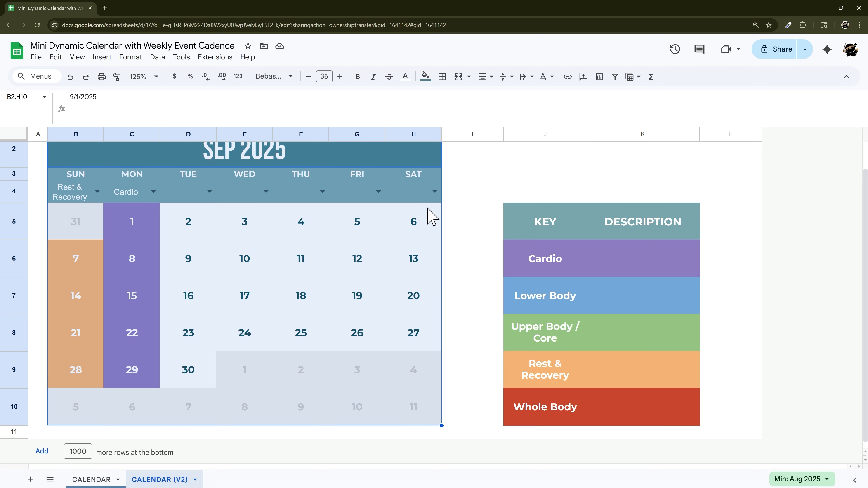
left_click_drag(239, 191, 408, 405)
scroll(406, 398, "down", 1)
left_click(442, 77)
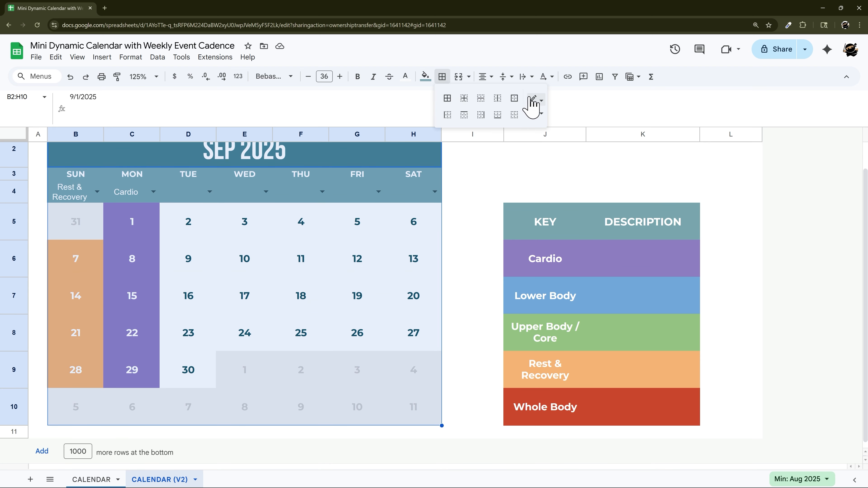
left_click(534, 101)
left_click(539, 139)
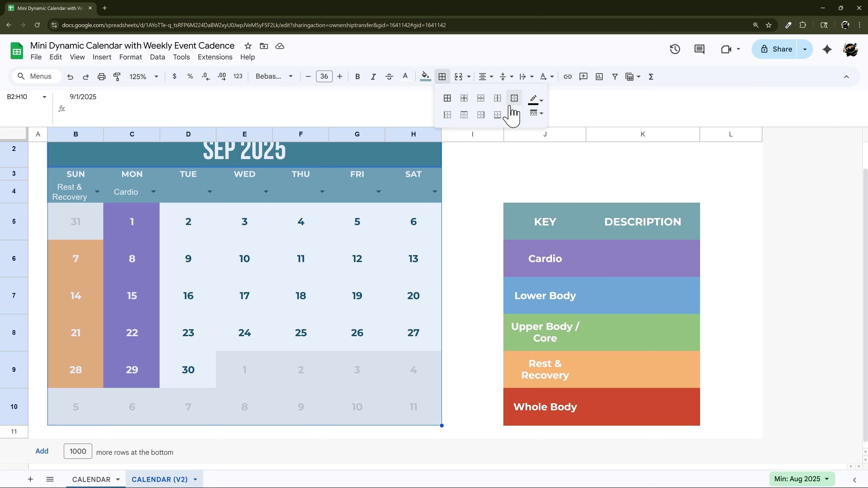
left_click(535, 114)
left_click(563, 152)
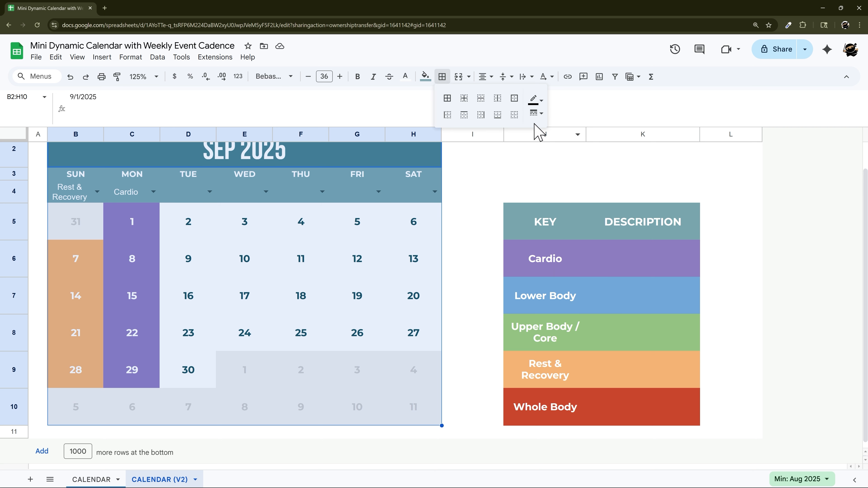
left_click(514, 99)
scroll(438, 237, "up", 1)
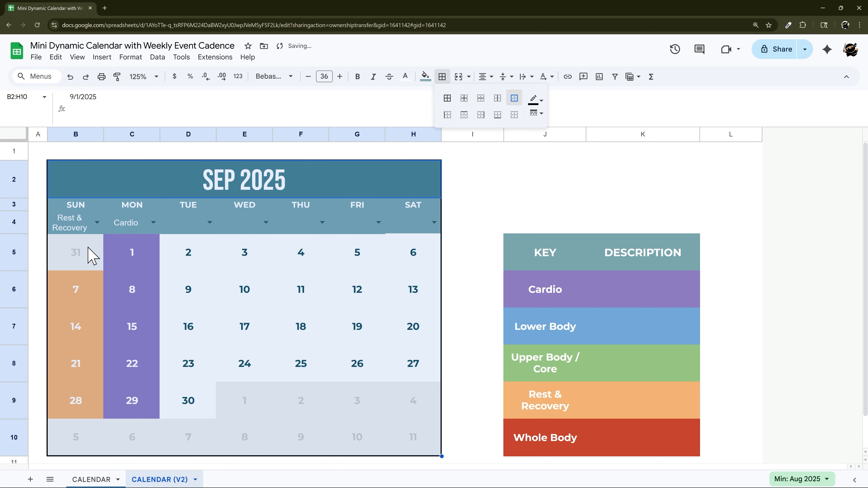
Step: Add white inner borders to the date grid B5:H10 and recolor them gray
left_click_drag(90, 252, 432, 292)
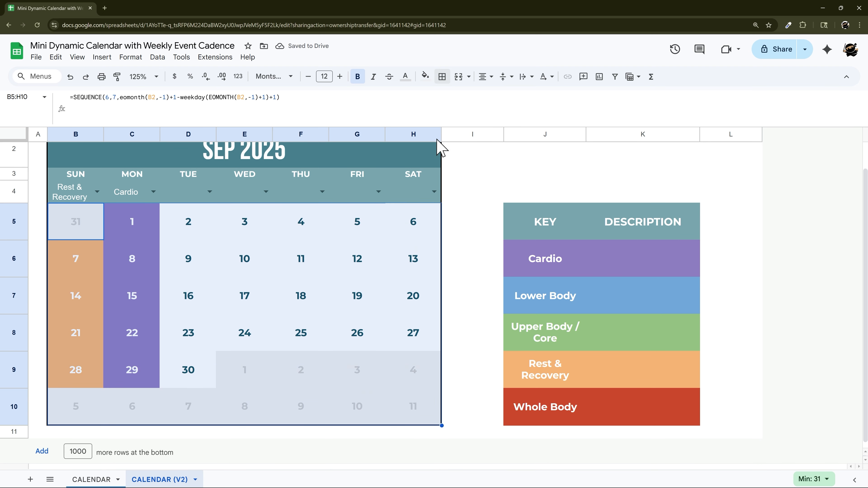
left_click(446, 82)
left_click(536, 99)
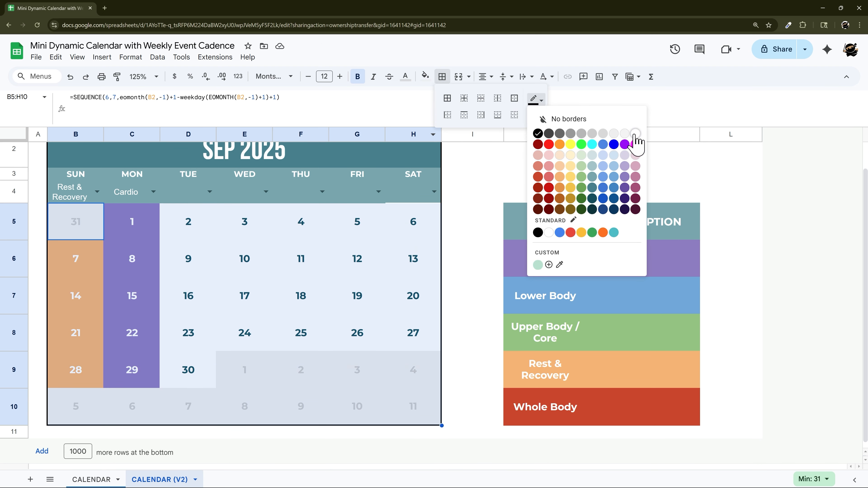
left_click(633, 142)
left_click(537, 113)
left_click(559, 152)
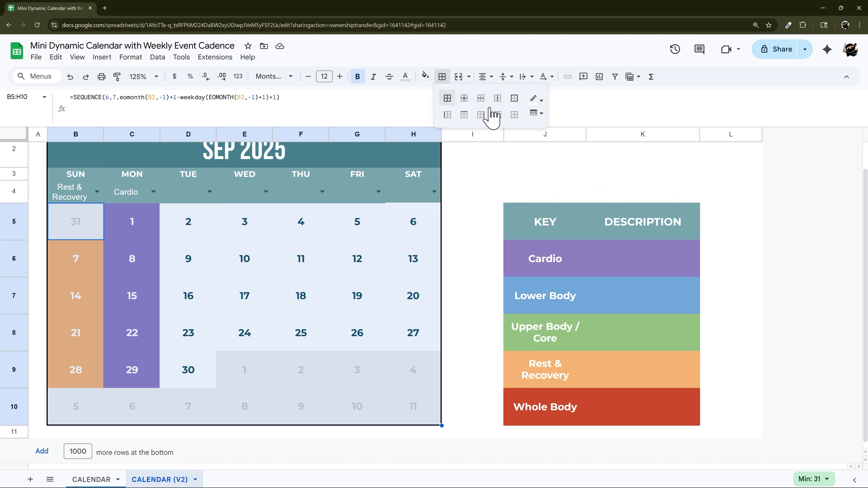
left_click(466, 106)
scroll(208, 287, "up", 1)
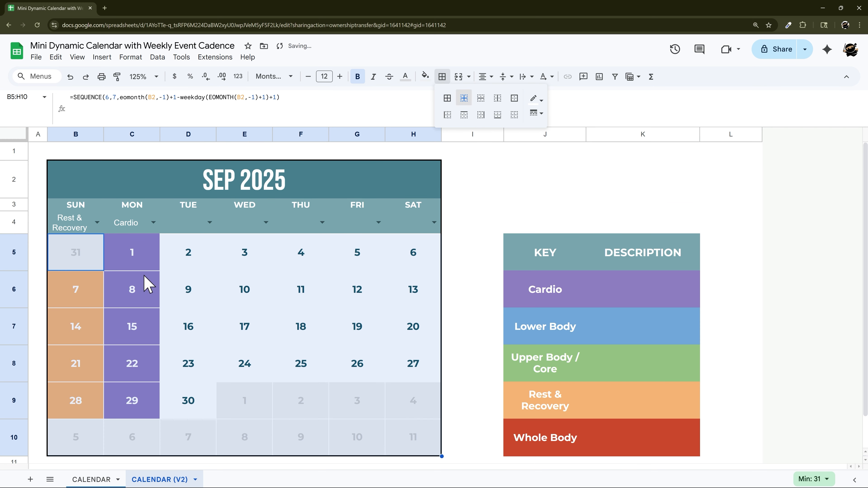
left_click(534, 99)
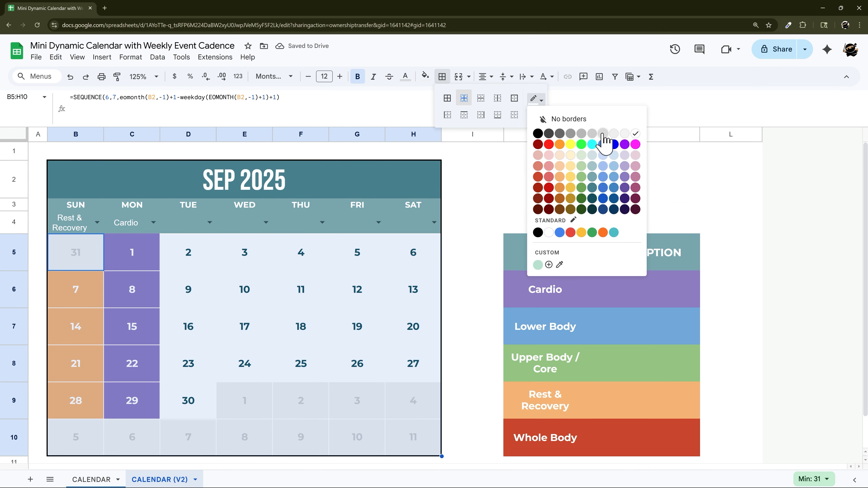
left_click(593, 136)
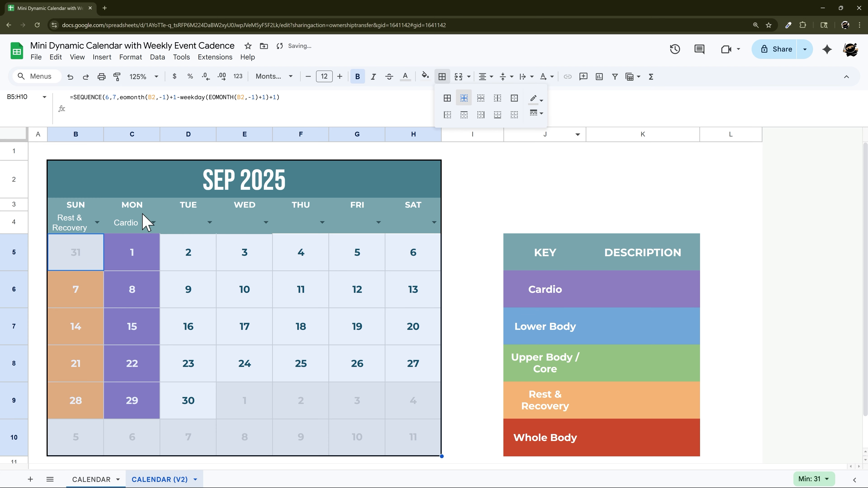
Step: Add inner borders to the weekday header and category dropdown rows, B3:H4
left_click_drag(85, 209, 391, 219)
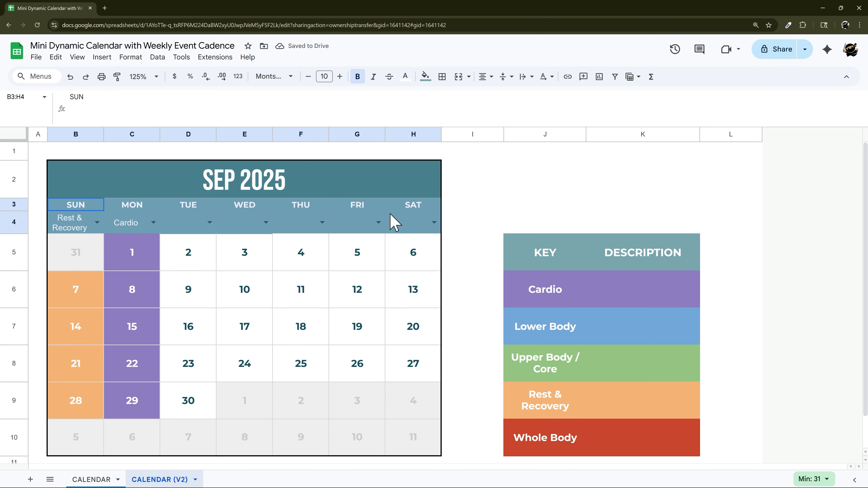
left_click(441, 76)
left_click(465, 99)
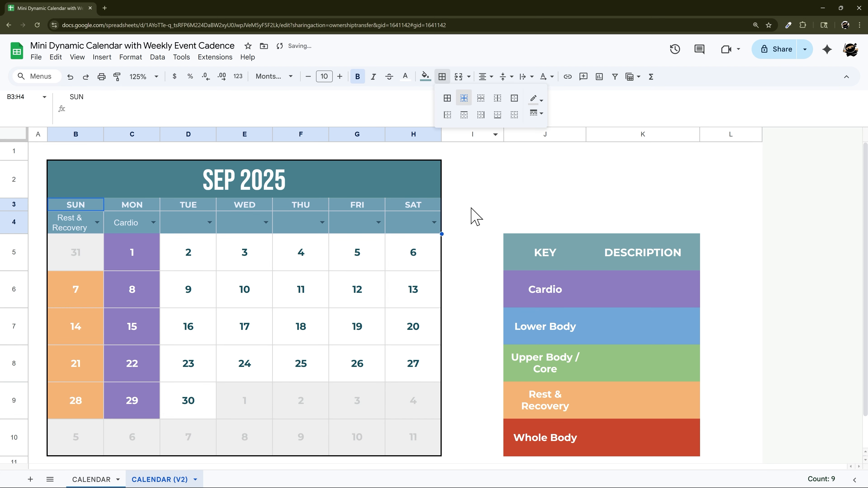
left_click(479, 226)
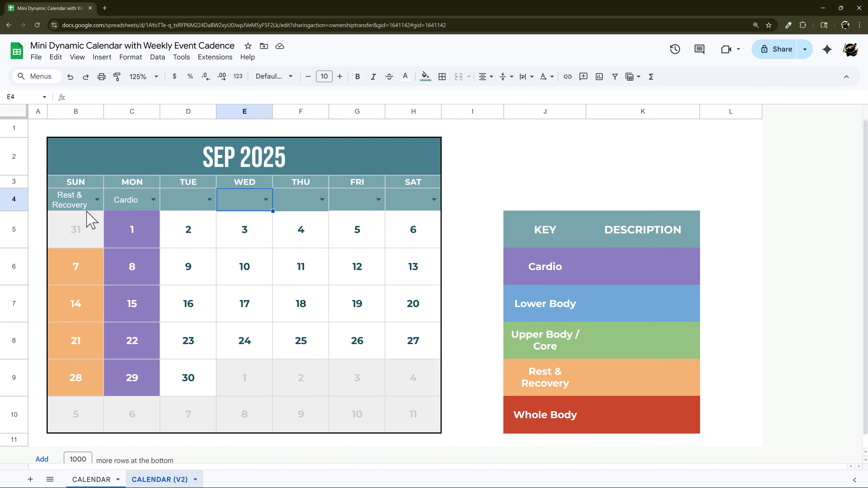
Step: Add a top border along the first date row, B5:H5
left_click_drag(87, 219, 393, 231)
left_click(442, 77)
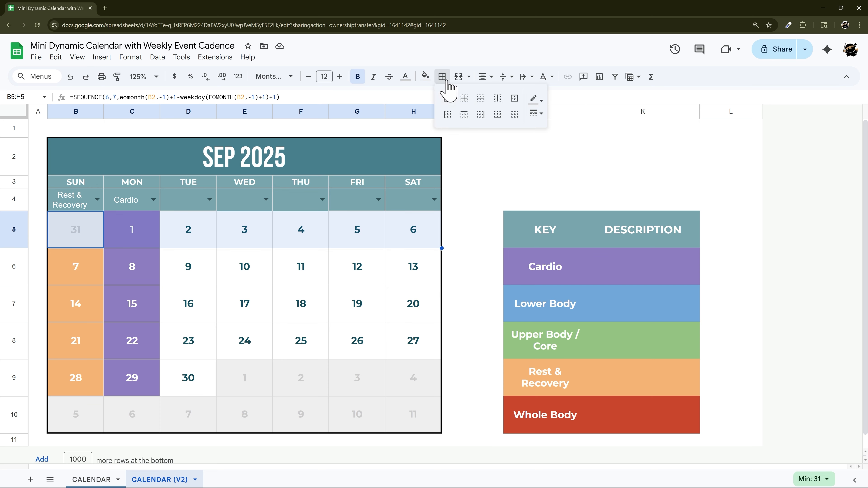
left_click(464, 114)
Step: Apply inner borders across the whole calendar, B2:H10
left_click_drag(83, 182, 406, 408)
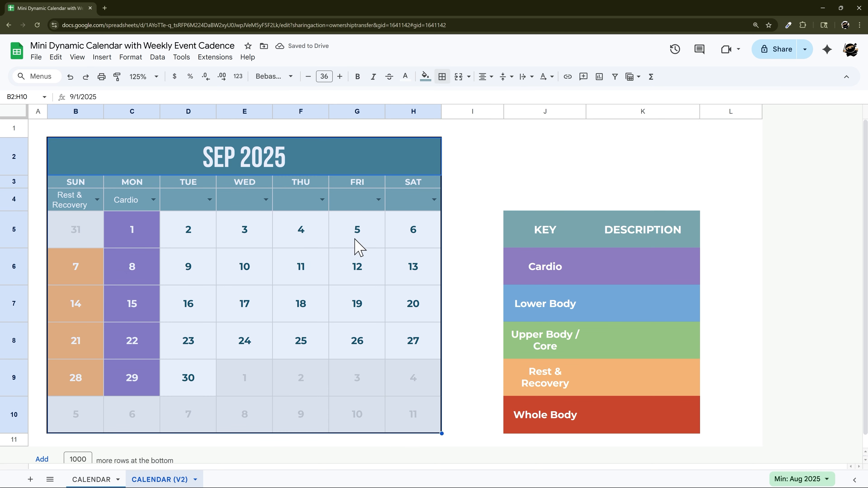
left_click(442, 82)
left_click(464, 98)
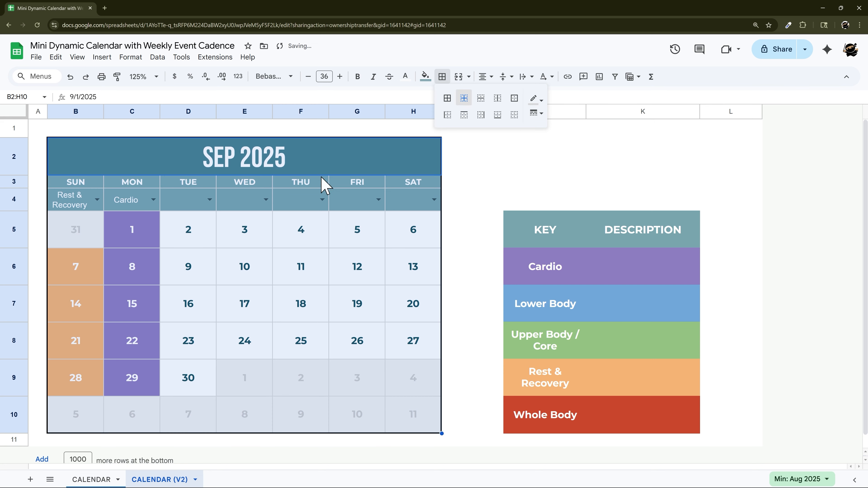
left_click(465, 203)
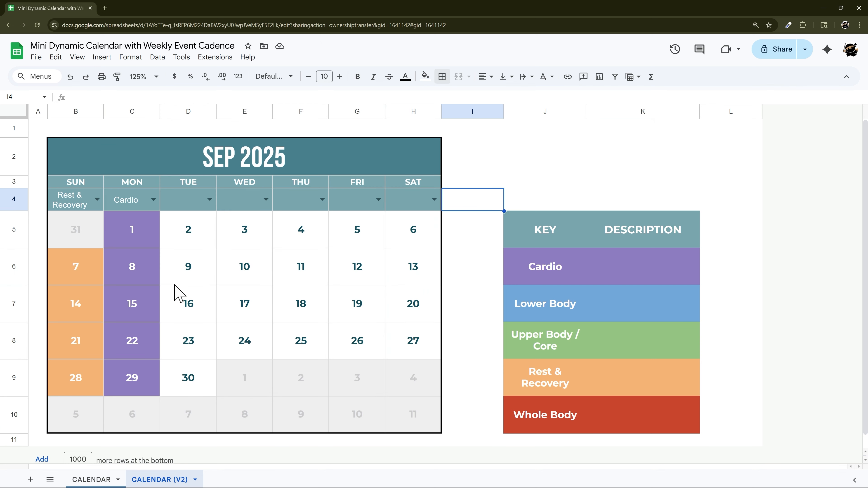
Step: Set the category dropdown row B4:H4 to Calibri and reduce its font size by one point
left_click_drag(82, 205, 408, 200)
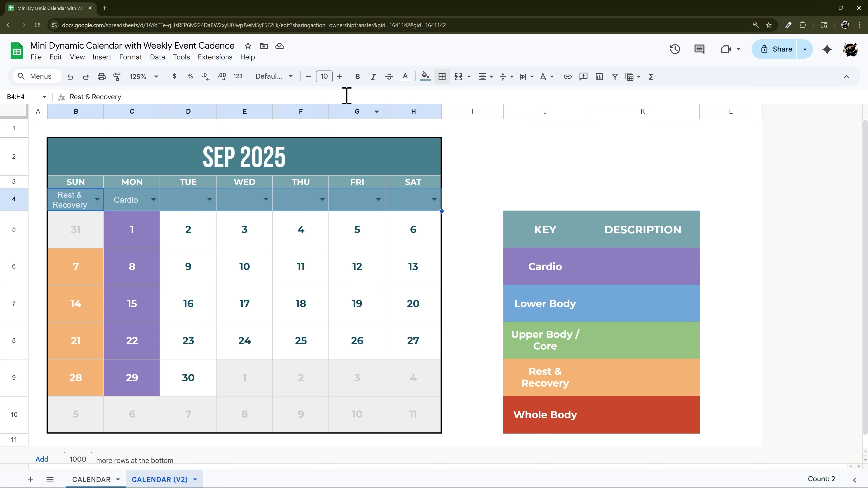
left_click(278, 77)
left_click(278, 207)
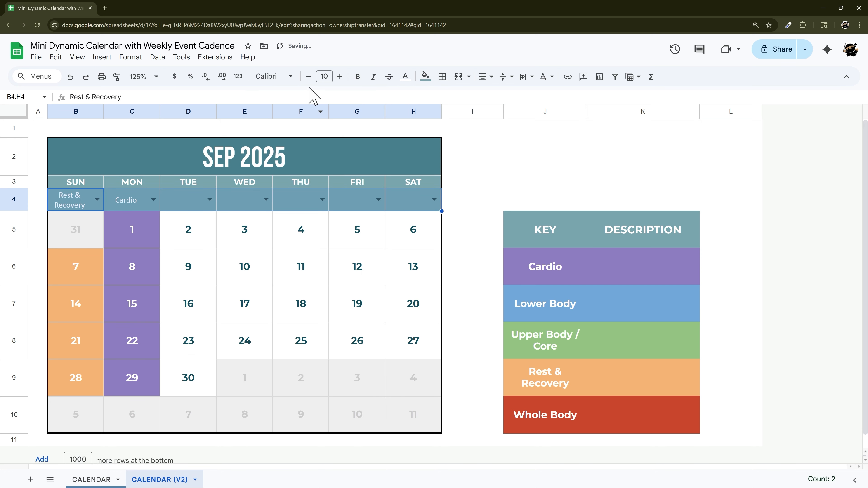
left_click(308, 77)
left_click(453, 173)
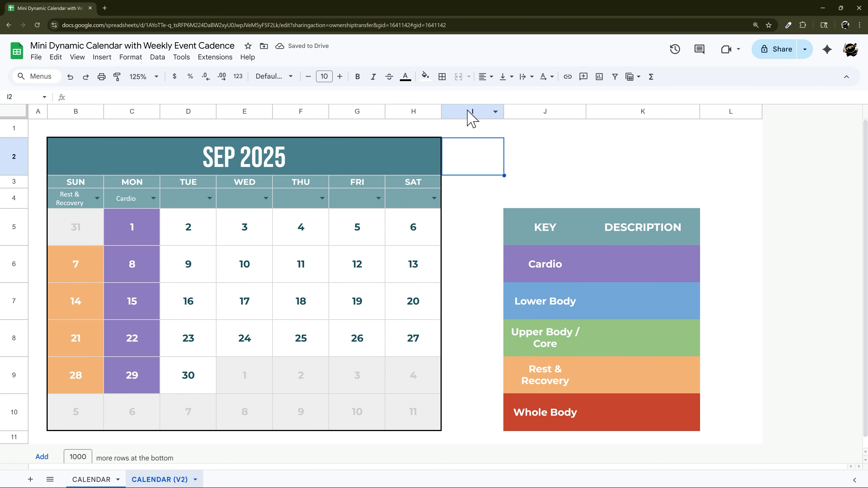
Step: Resize the empty spacer columns I and L to 30 pixels wide
right_click(471, 116)
left_click(520, 275)
type("30")
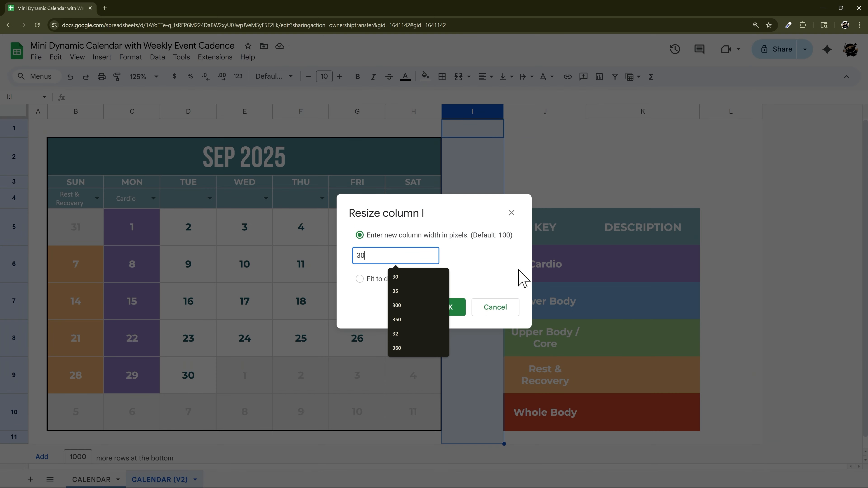
key("Return")
right_click(665, 113)
left_click(687, 281)
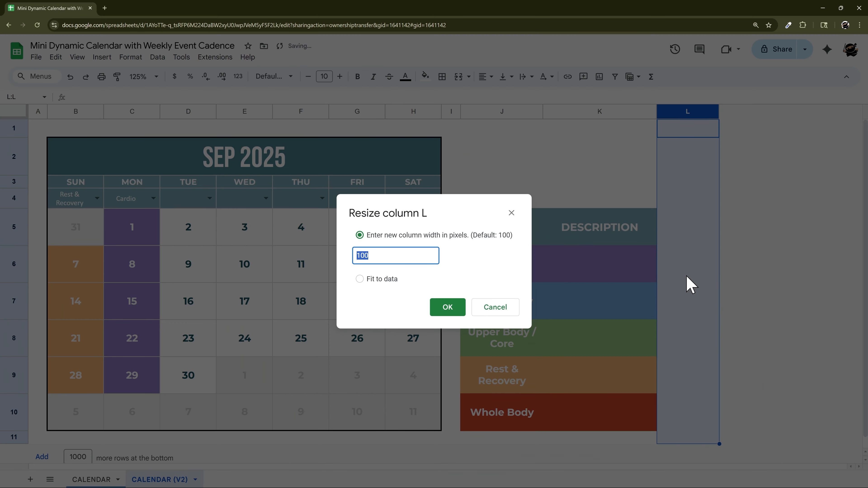
type("30")
key("Return")
left_click(541, 185)
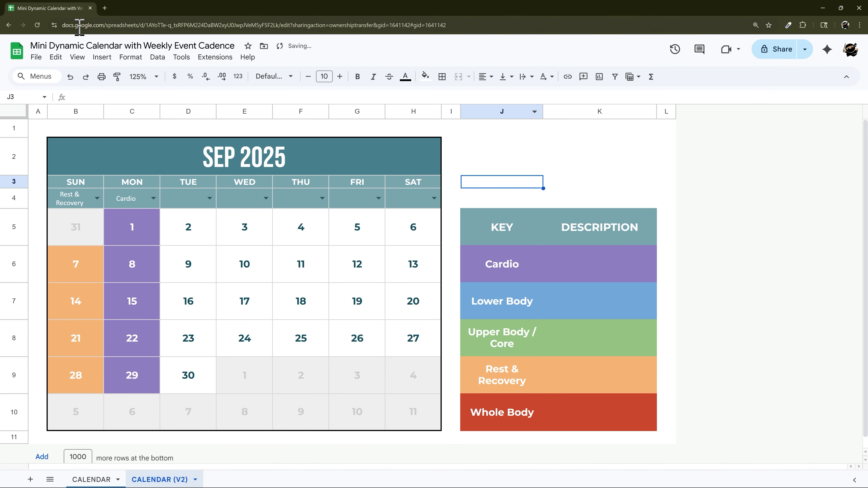
Step: Preview the sheet for printing with Narrow margins, and return to the sheet without printing
left_click(36, 56)
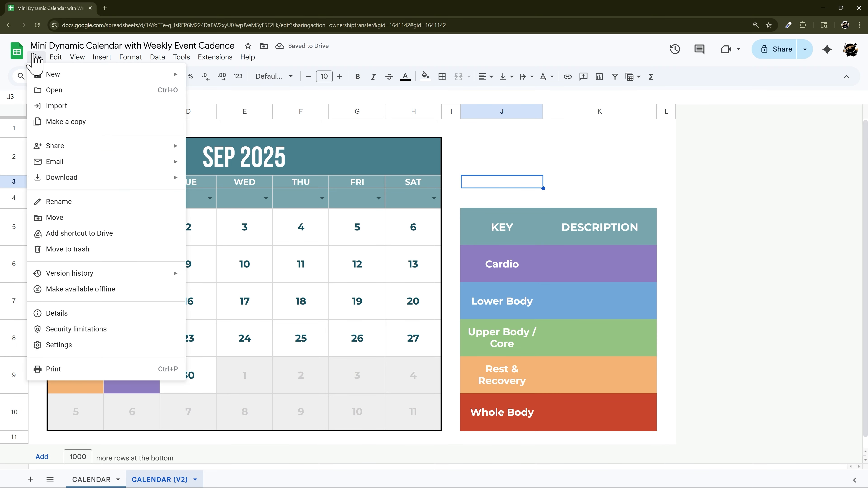
left_click(82, 373)
left_click(769, 262)
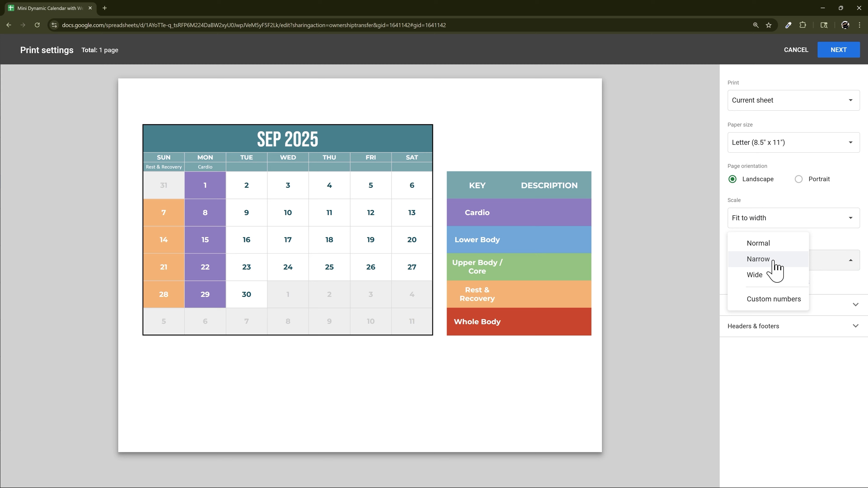
left_click(765, 259)
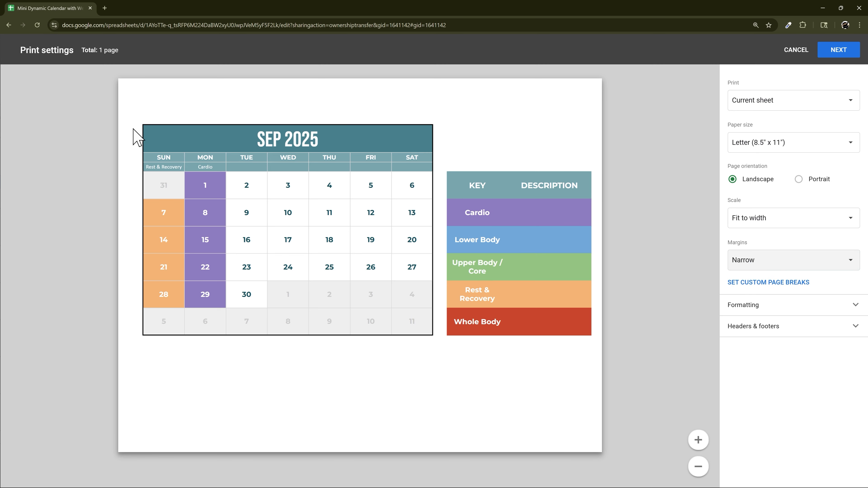
left_click(796, 52)
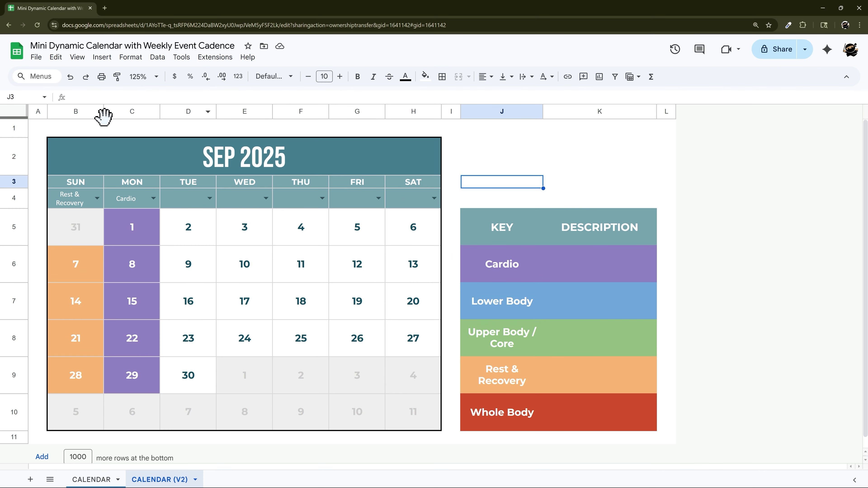
Step: Delete the empty columns and rows surrounding the calendar and key: column A, row 1, the last row and the last column
right_click(36, 112)
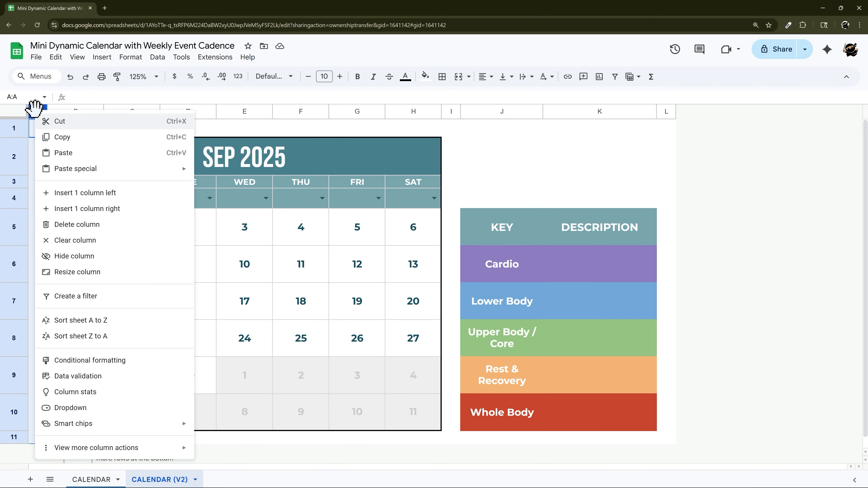
left_click(78, 228)
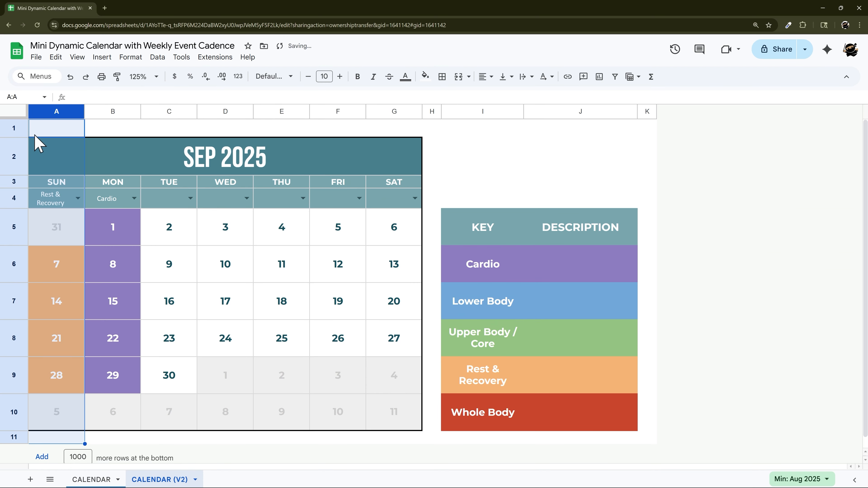
right_click(15, 123)
left_click(68, 238)
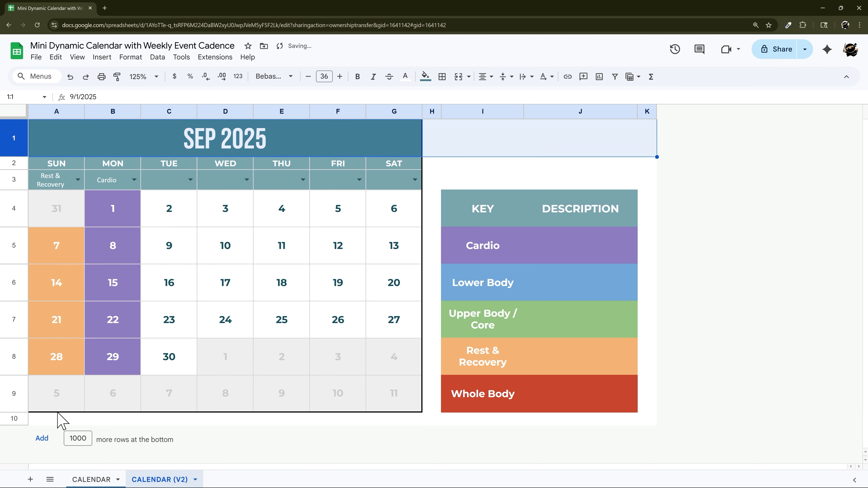
right_click(22, 418)
left_click(68, 272)
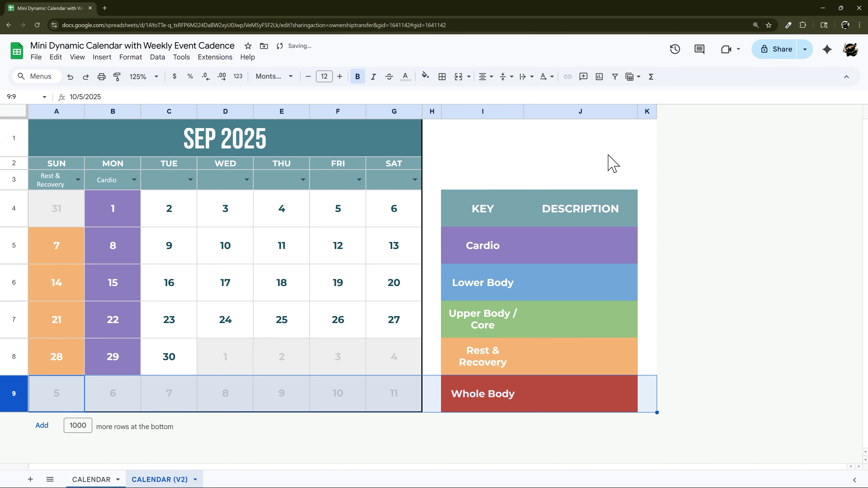
right_click(648, 111)
left_click(671, 223)
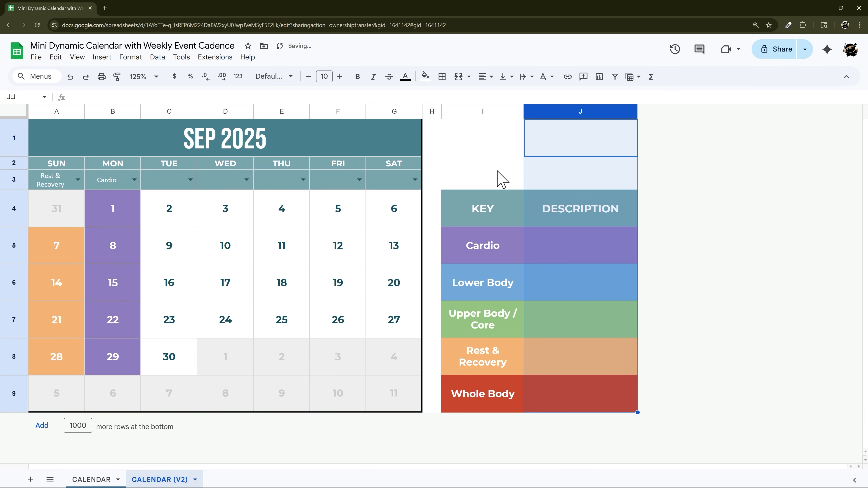
left_click(498, 167)
Step: Set the print layout's vertical alignment to Center in the print preview, and return to the sheet without printing
left_click(36, 57)
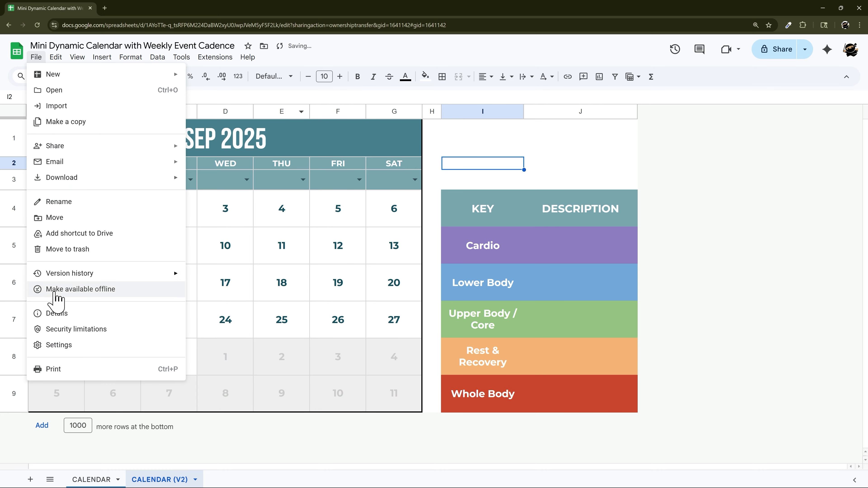
left_click(67, 370)
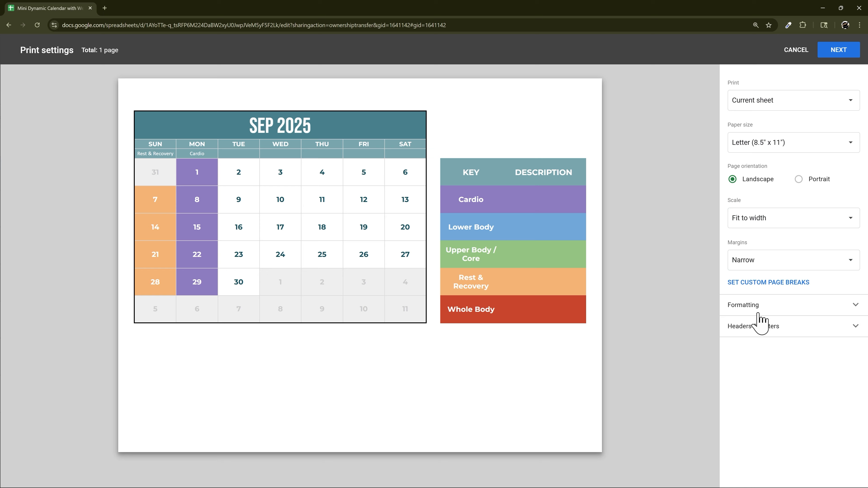
left_click(765, 305)
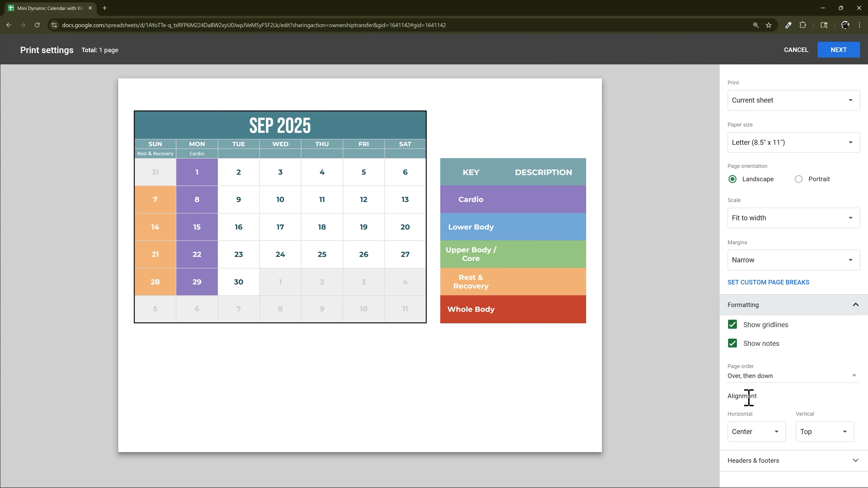
left_click(814, 431)
left_click(822, 446)
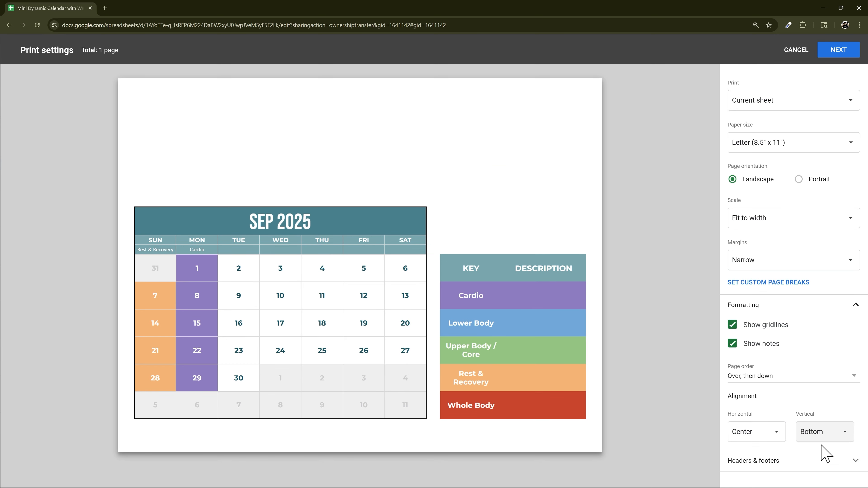
left_click(822, 434)
left_click(824, 451)
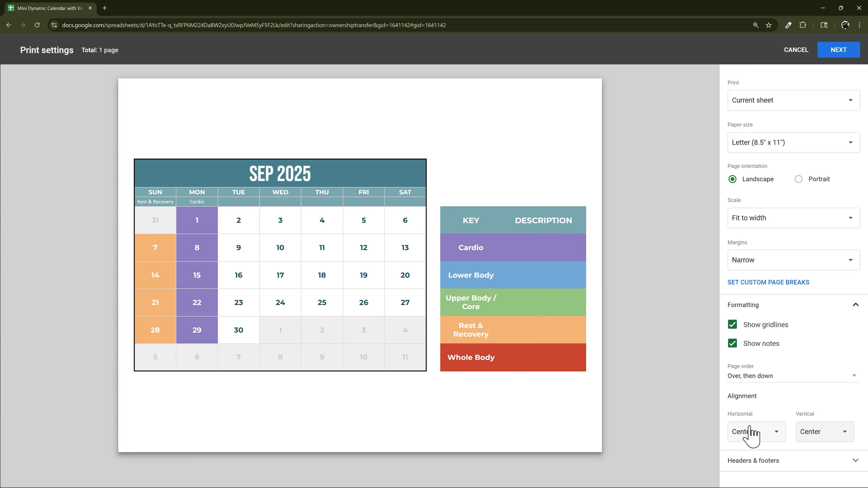
left_click(795, 50)
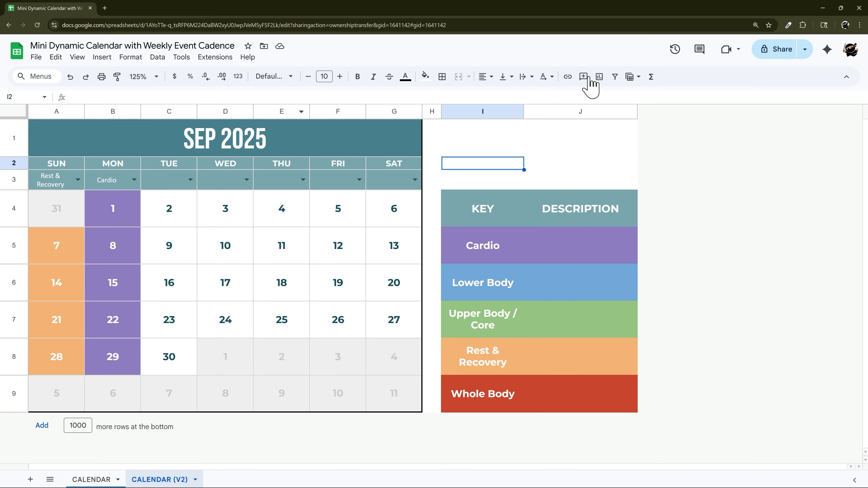
key("Up")
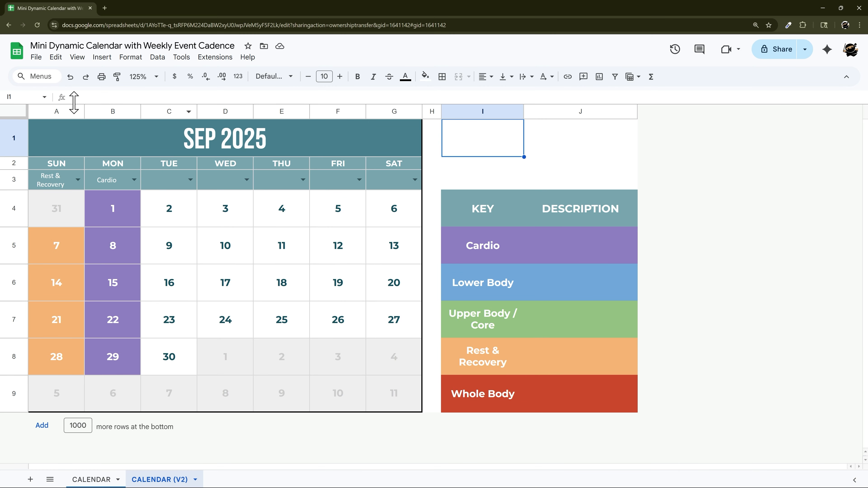